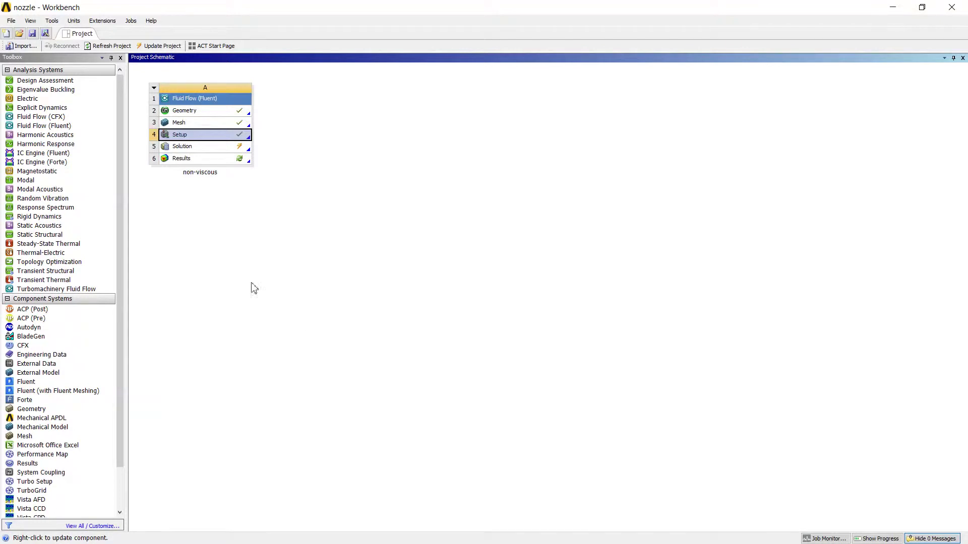
Step: Duplicate the non-viscous Fluid Flow (Fluent) system and rename the copy "viscous"
click(155, 89)
click(191, 126)
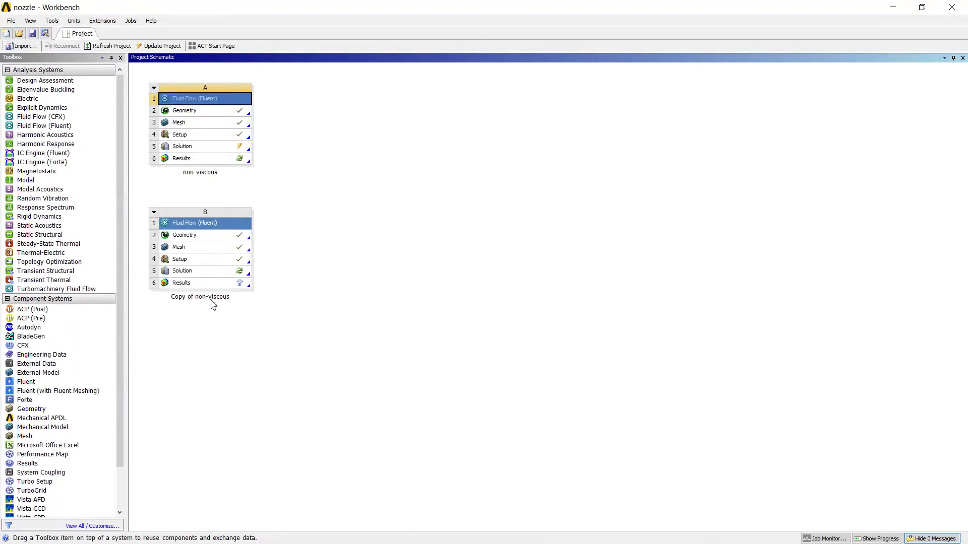
double_click(211, 298)
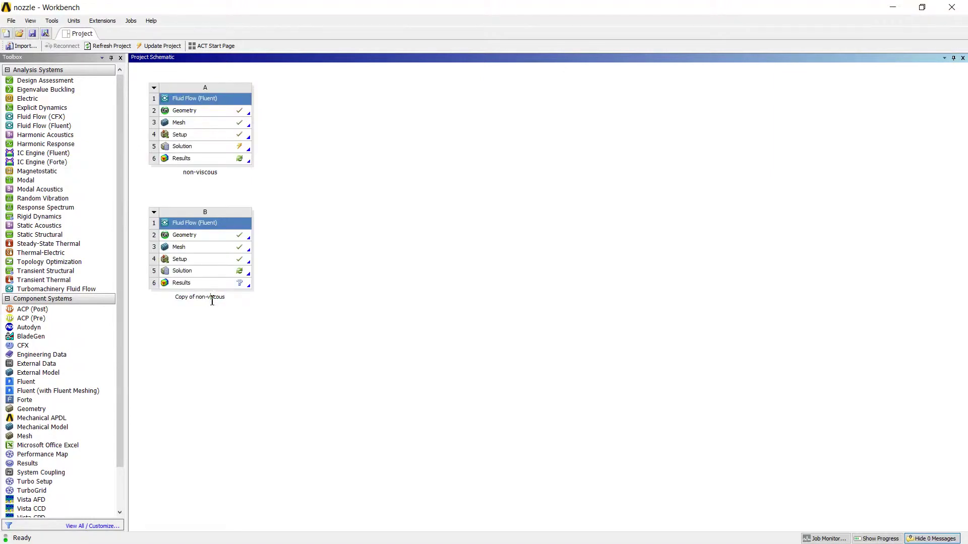
key(shift+Left)
key(shift+Left)
key(shift+Left)
key(shift+Left)
key(shift+Left)
key(shift+Left)
key(shift+Left)
key(shift+Left)
key(shift+Left)
key(shift+Left)
key(shift+Left)
key(shift+Left)
text(v)
Step: Open the mesh of the viscous system and set the number of divisions of Edge Sizing to 500
double_click(206, 248)
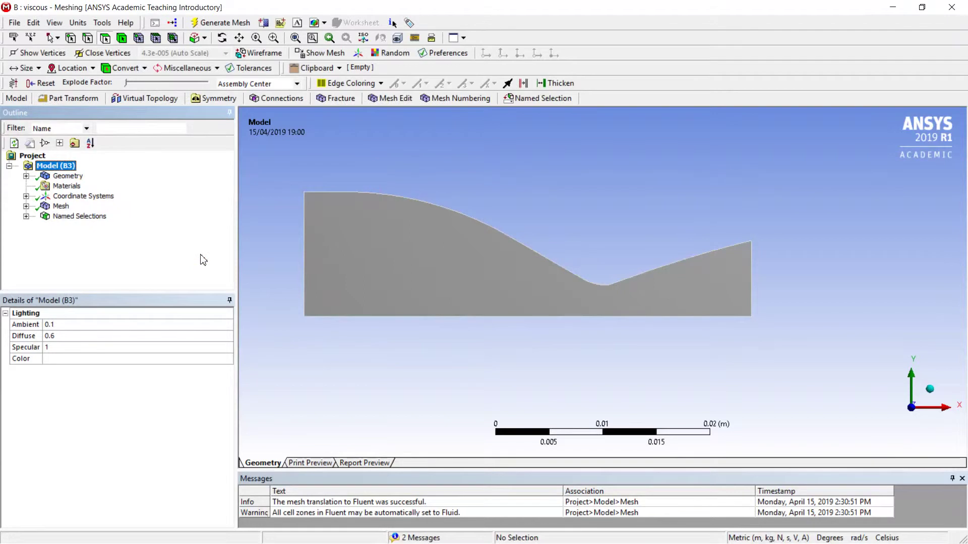
click(61, 206)
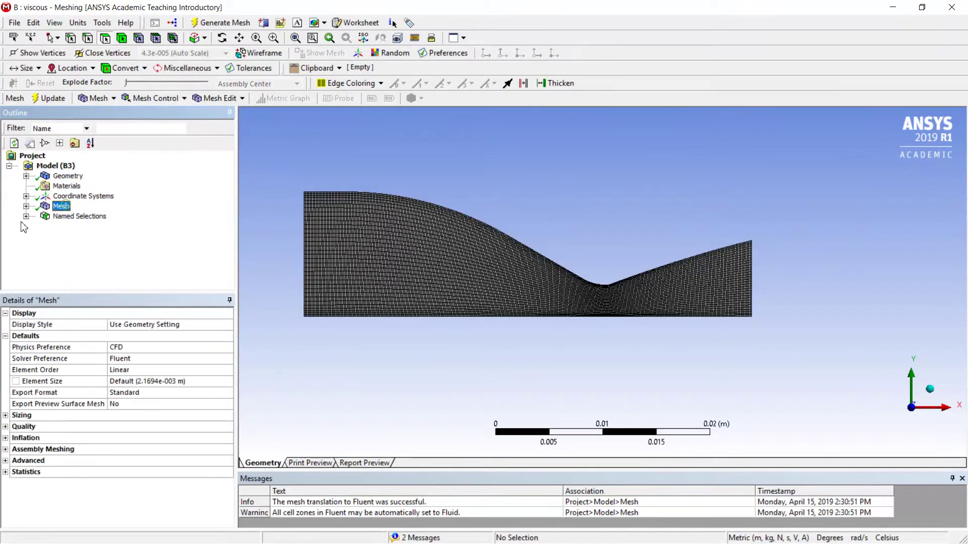
click(26, 206)
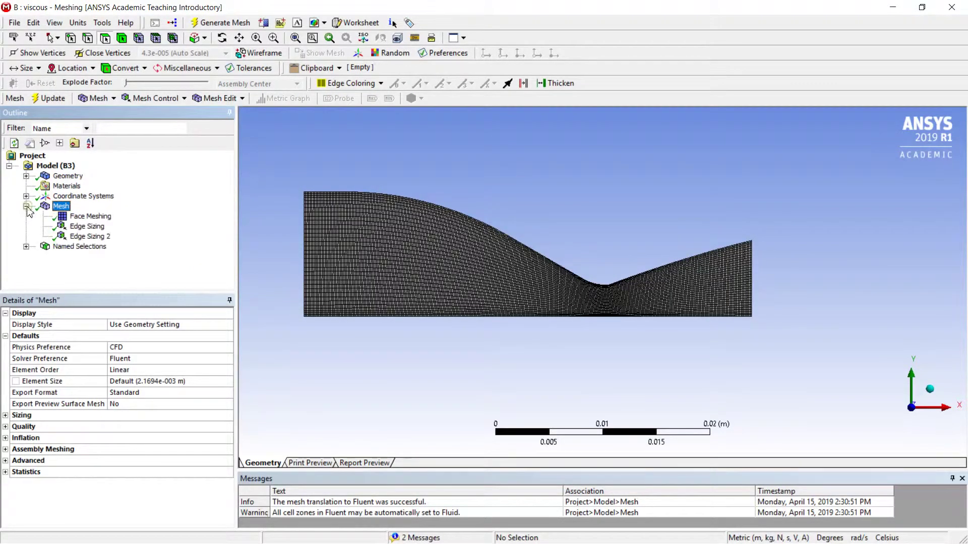
click(87, 227)
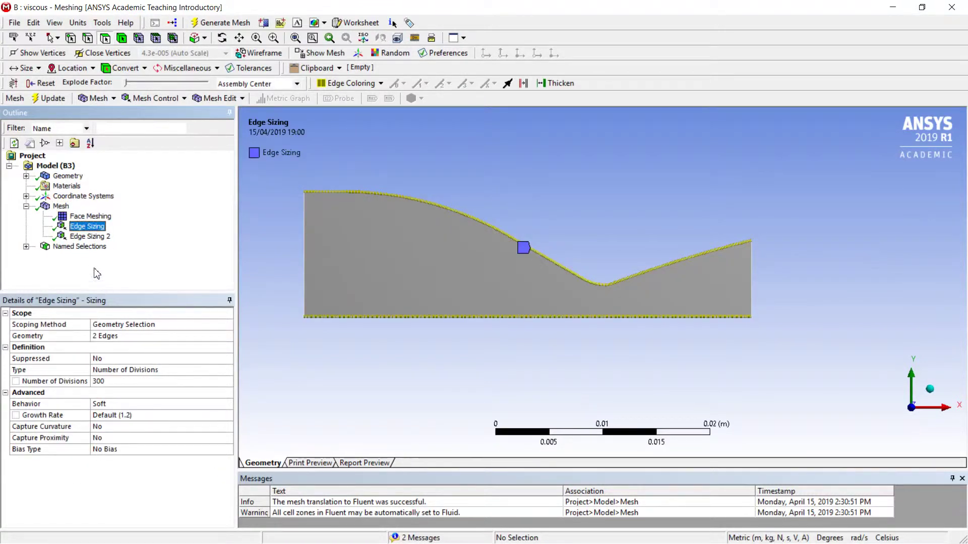
click(106, 381)
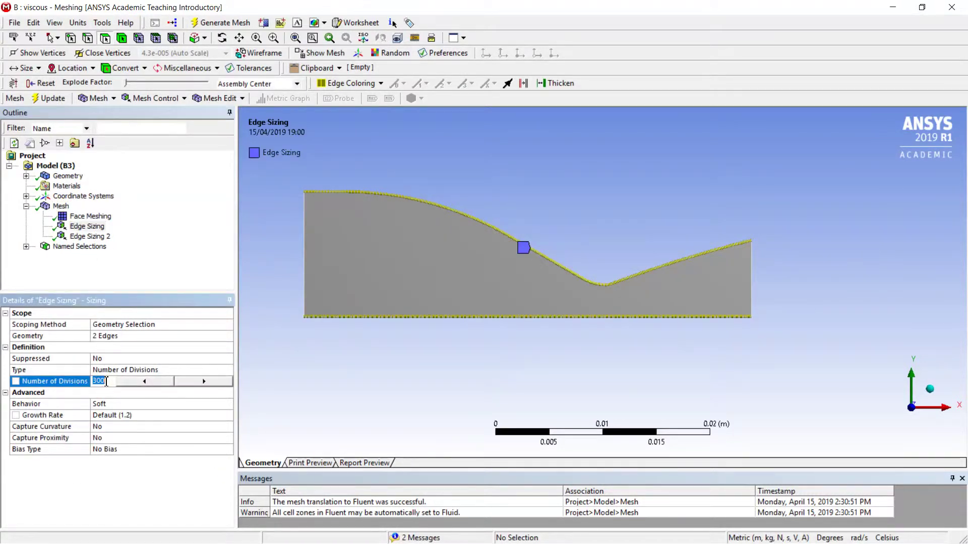
text(5)
key(Return)
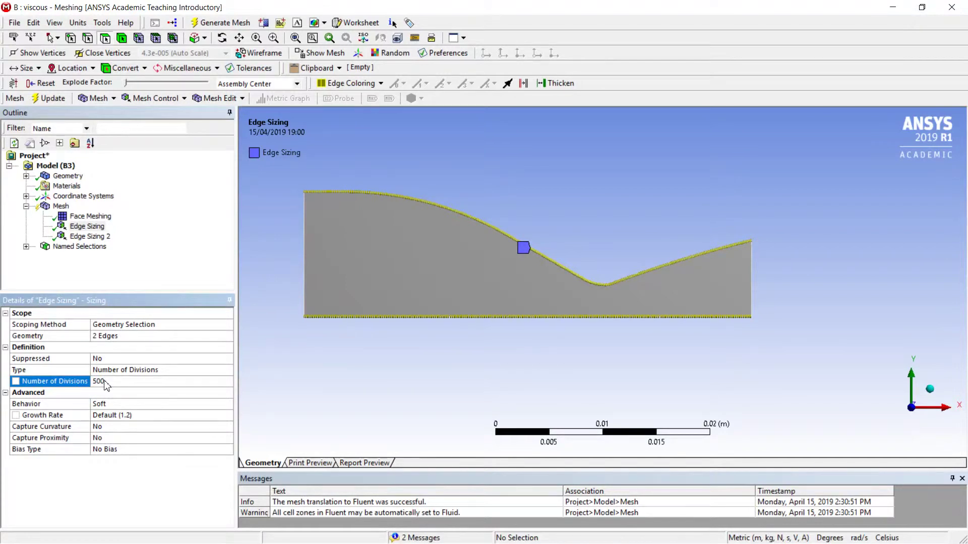
Step: Set the number of divisions of Edge Sizing 2 to 80
click(89, 235)
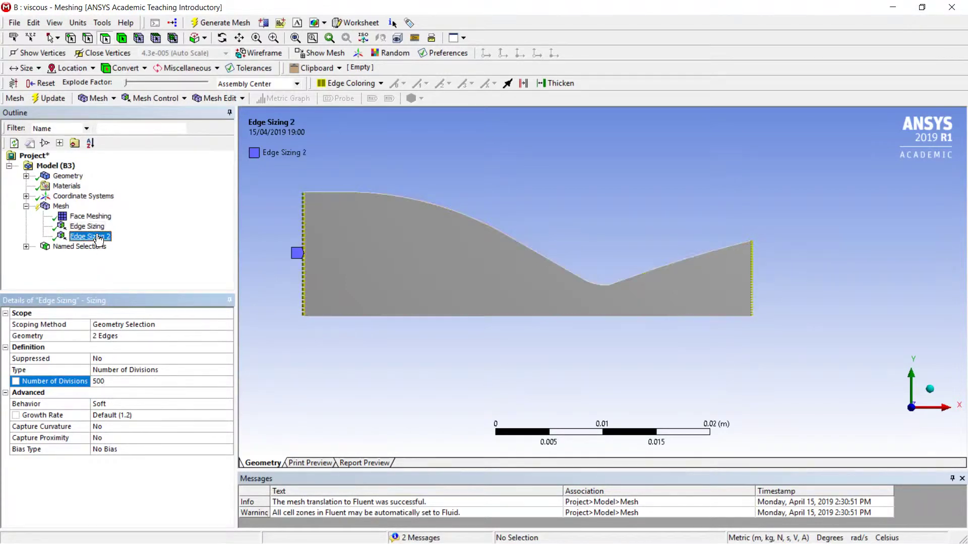
click(114, 384)
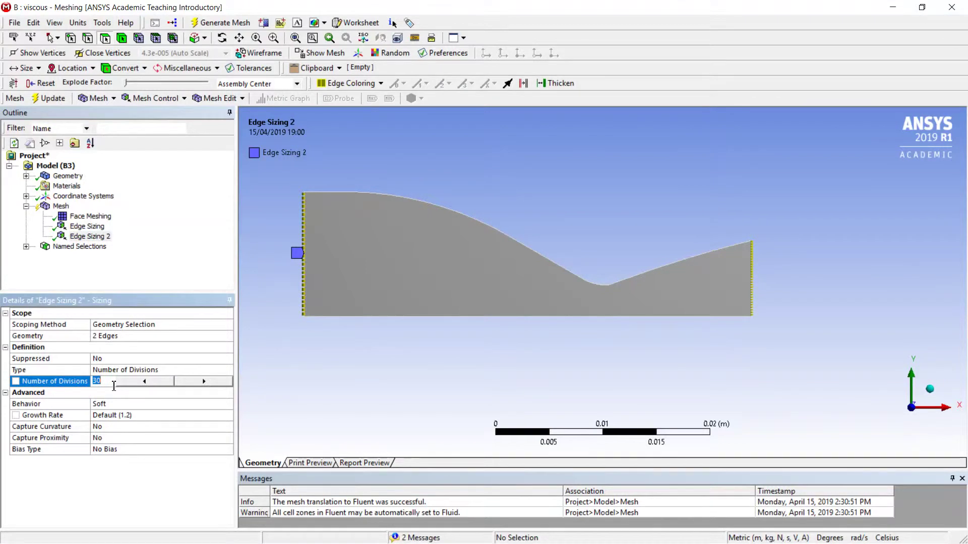
key(Return)
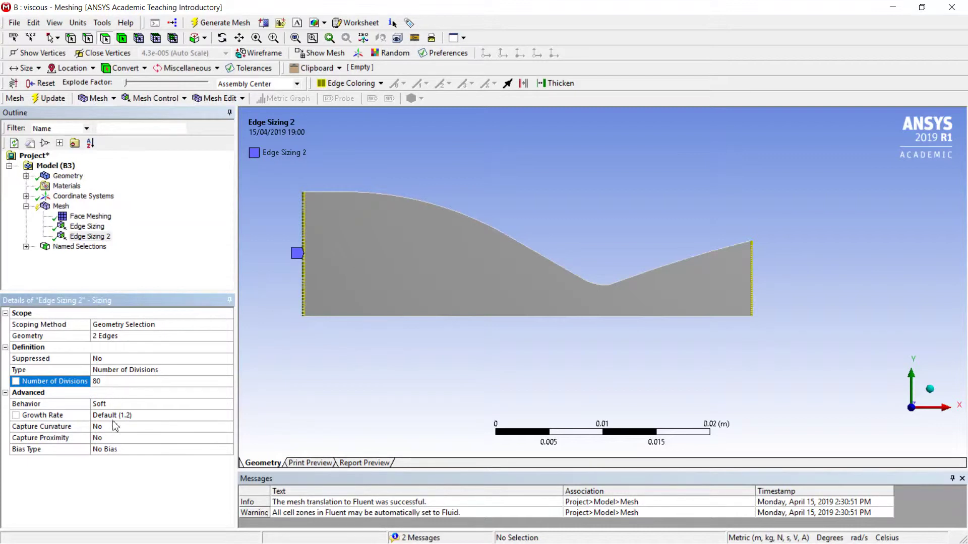
Step: Give Edge Sizing 2 the long-to-short bias type (_____ ___ _ _) with a bias factor of 50, and update the mesh
click(201, 452)
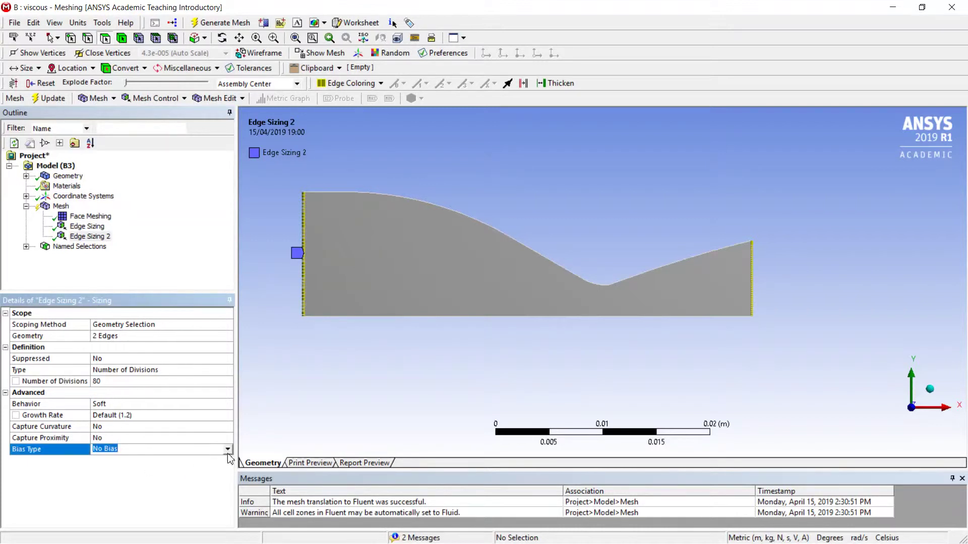
click(228, 449)
click(102, 462)
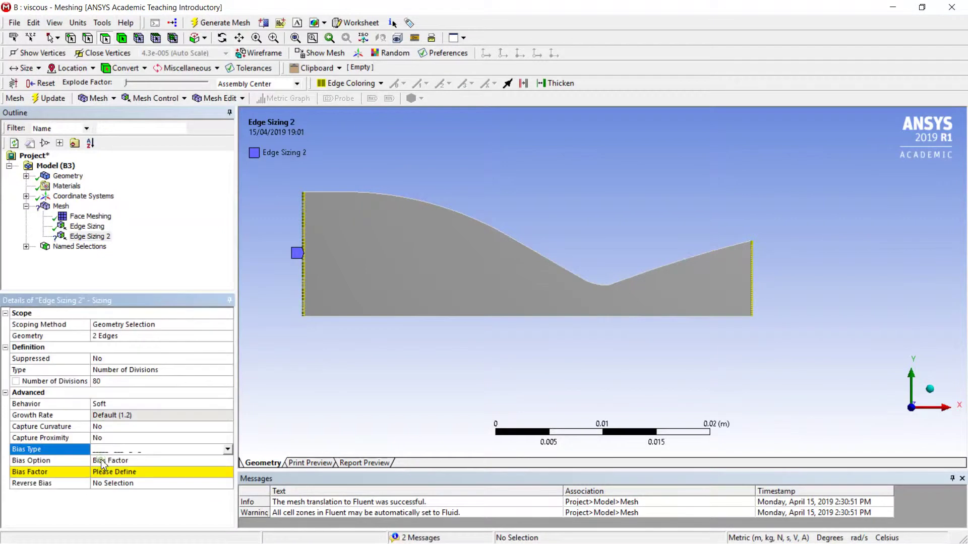
click(110, 472)
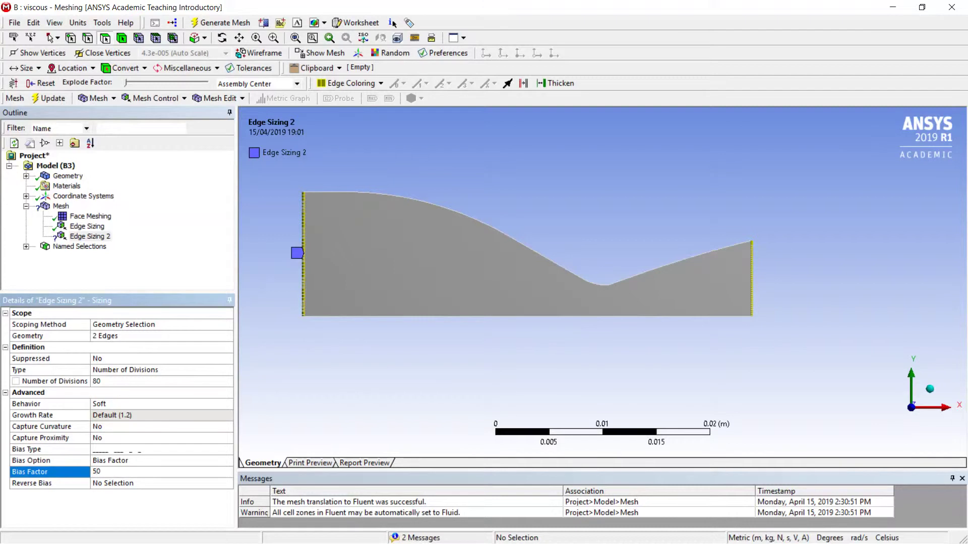
key(Return)
click(48, 98)
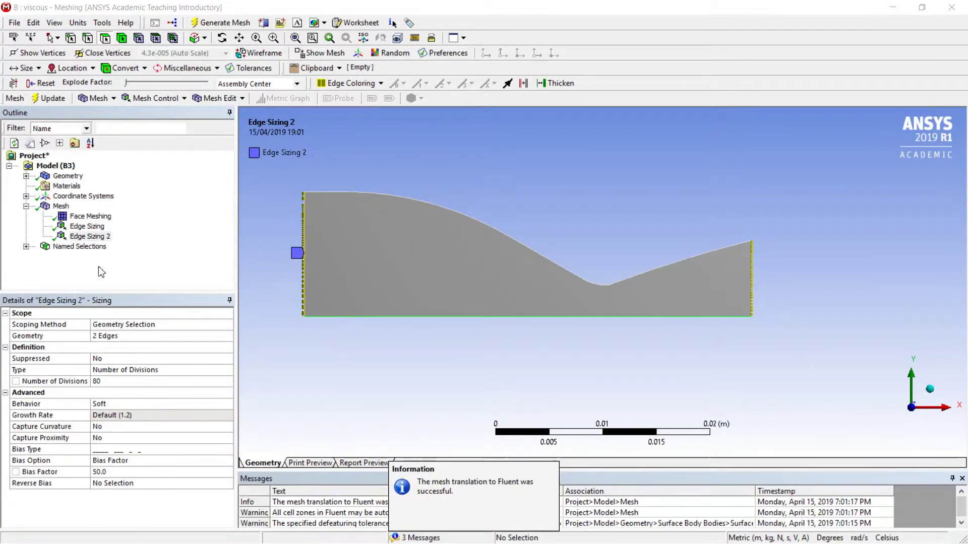
Step: Display the updated mesh and examine its refinement along the nozzle wall, throat and centreline
click(61, 206)
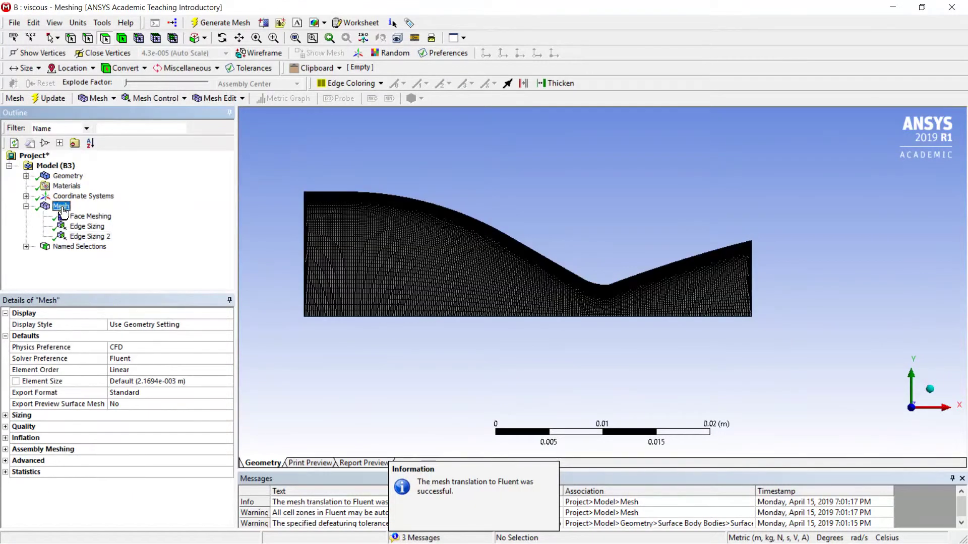
scroll(497, 255, up, 3)
scroll(493, 260, down, 3)
scroll(593, 285, up, 2)
scroll(626, 302, up, 5)
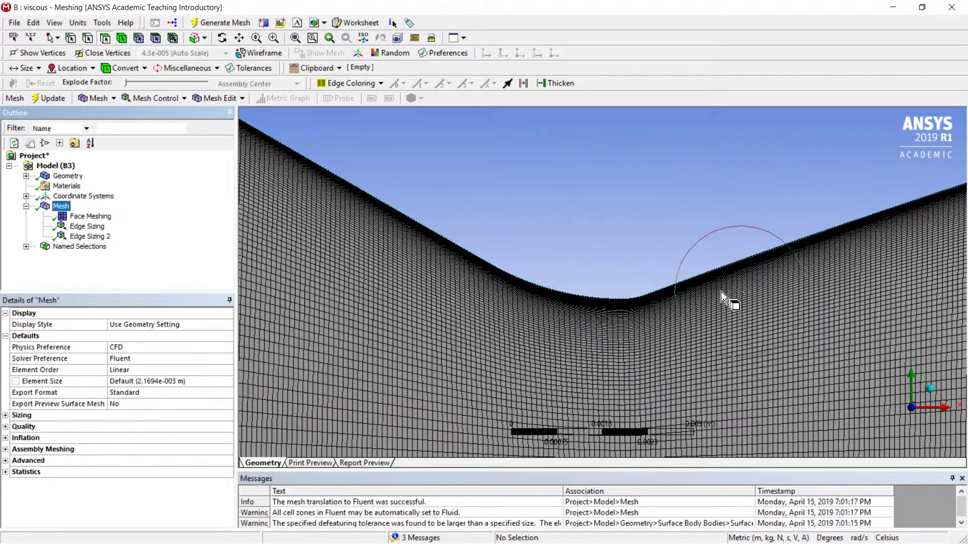
scroll(722, 297, up, 3)
scroll(722, 297, down, 5)
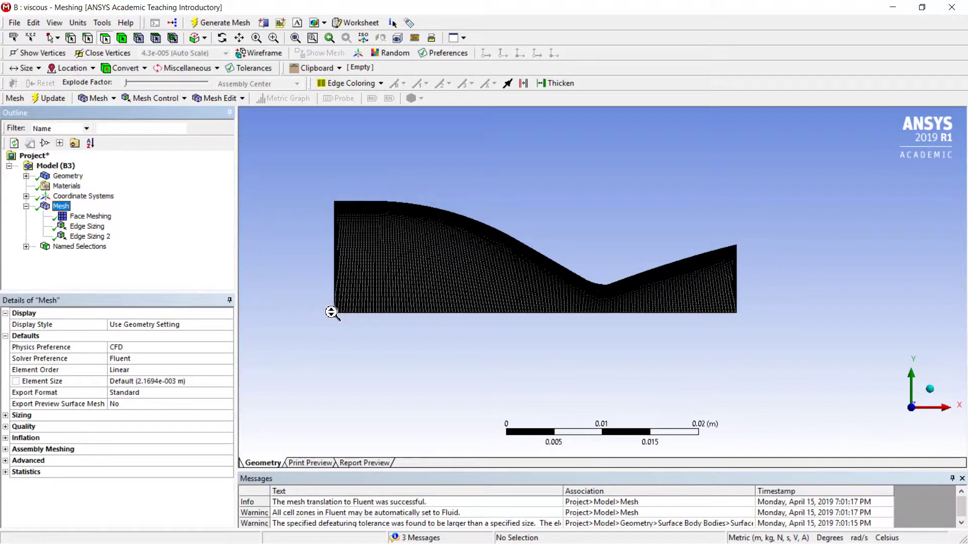
scroll(415, 331, up, 3)
scroll(416, 332, up, 2)
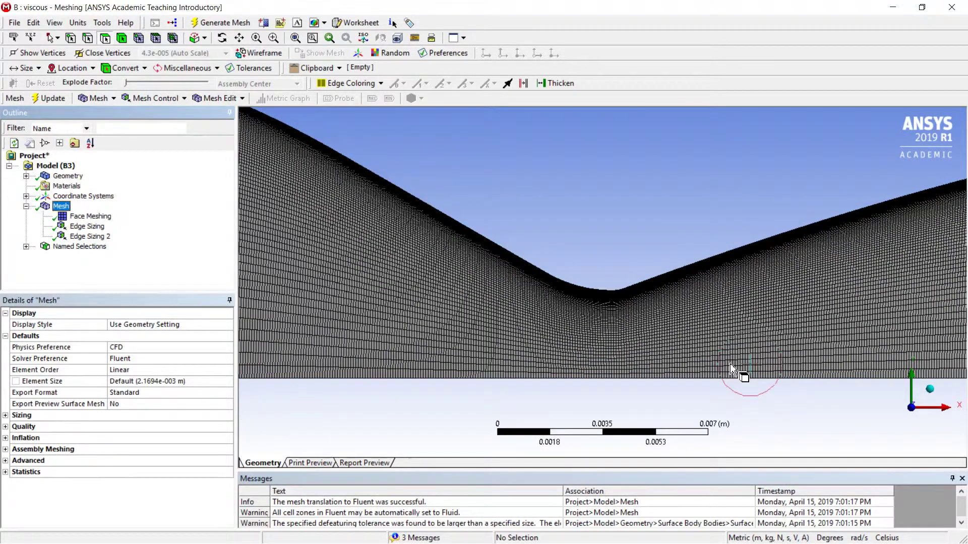
scroll(541, 365, down, 3)
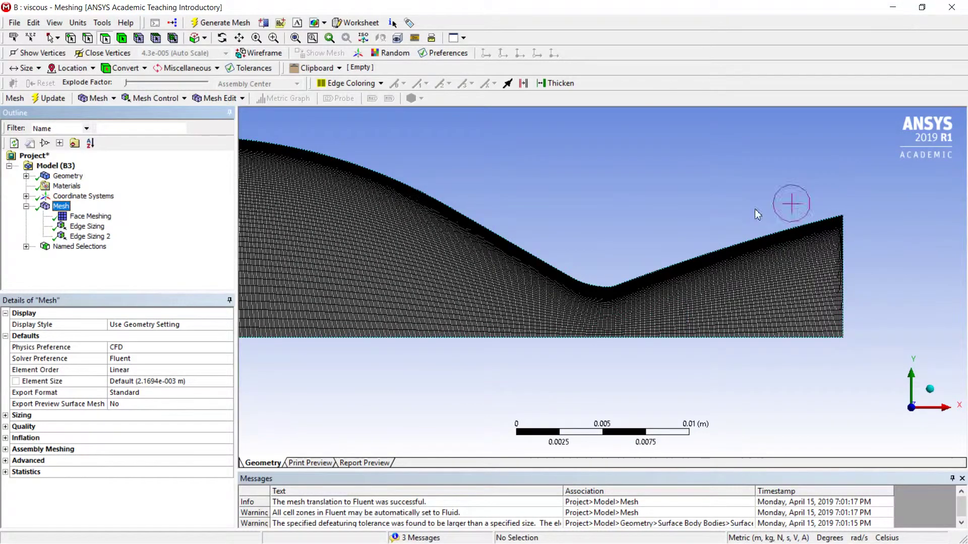
scroll(269, 328, up, 3)
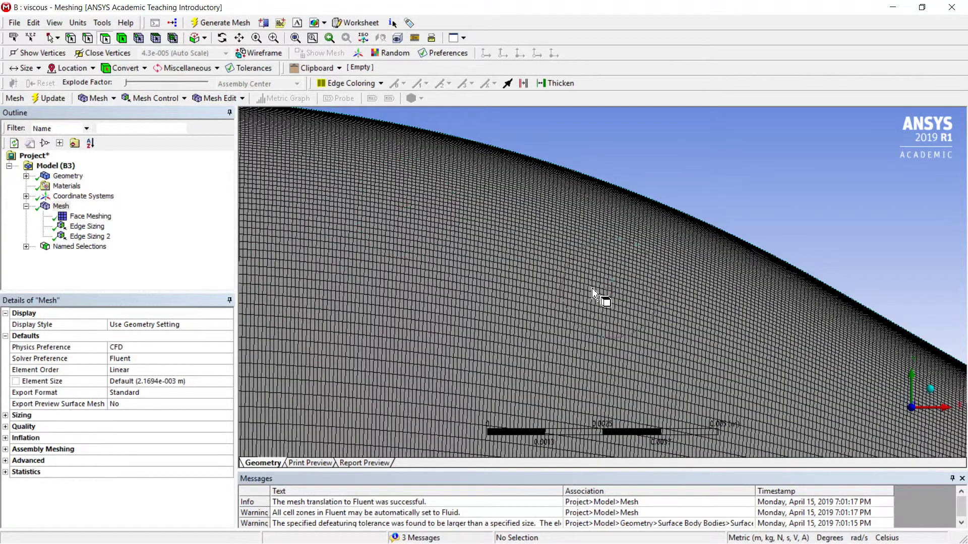
scroll(593, 293, down, 5)
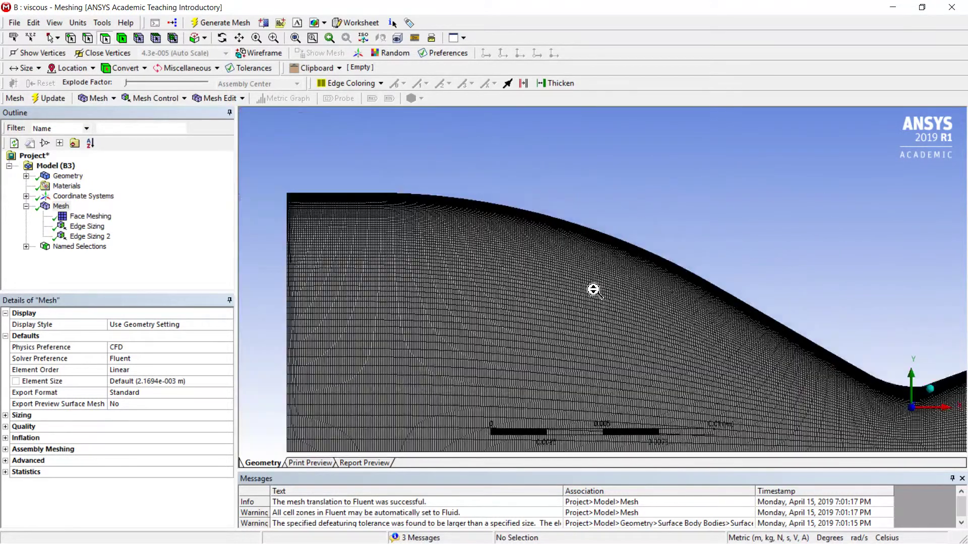
right_drag(761, 303, 870, 388)
right_drag(708, 192, 840, 367)
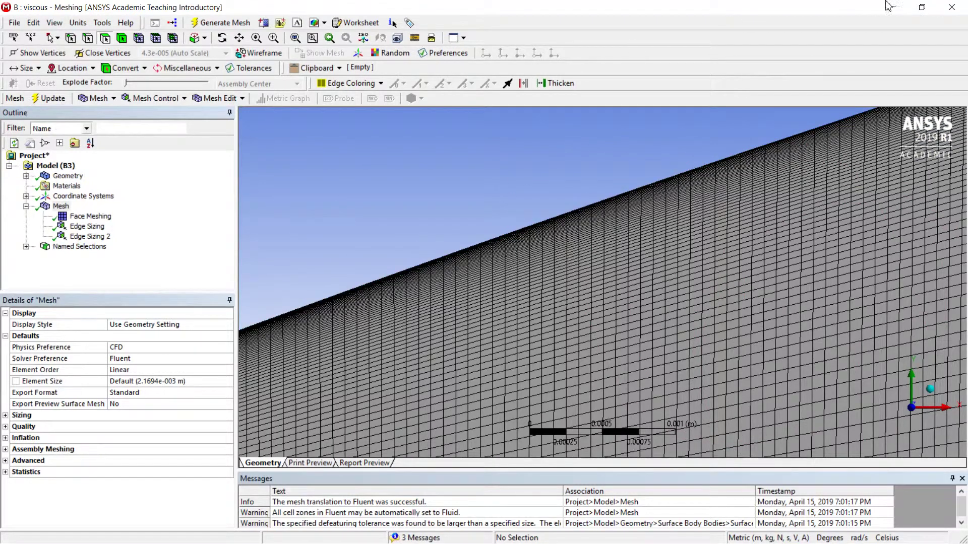
Step: Close the mesh editor and launch Fluent from the viscous system's Setup, loading the changed upstream mesh
click(945, 17)
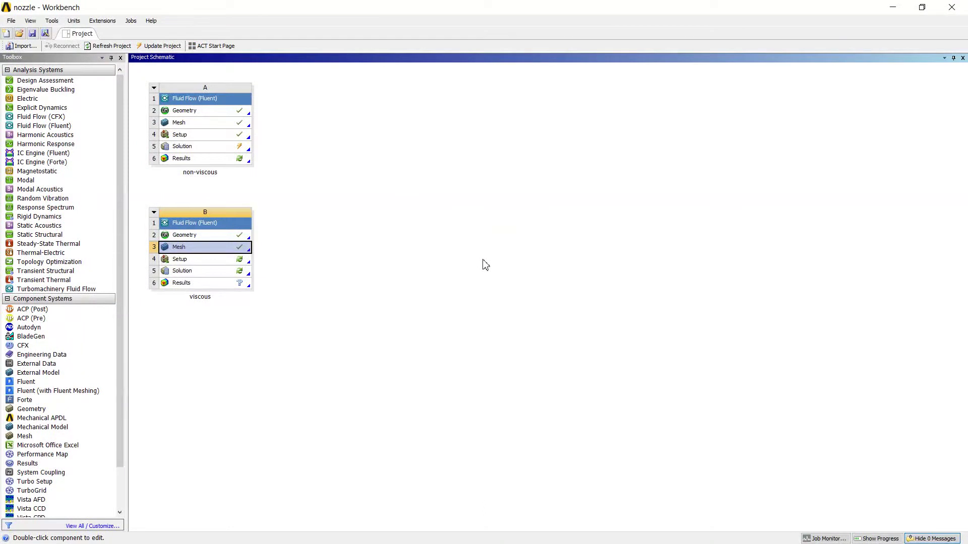
double_click(212, 261)
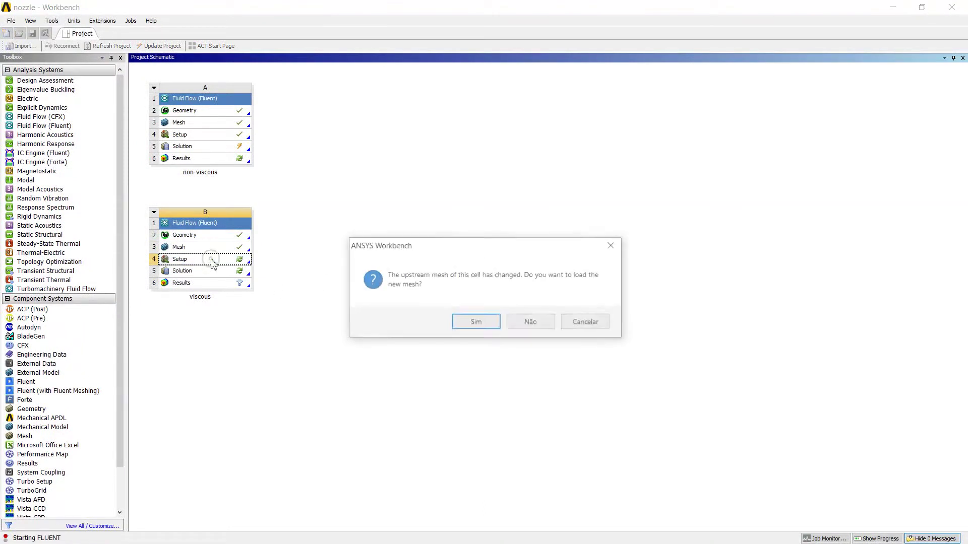
click(462, 319)
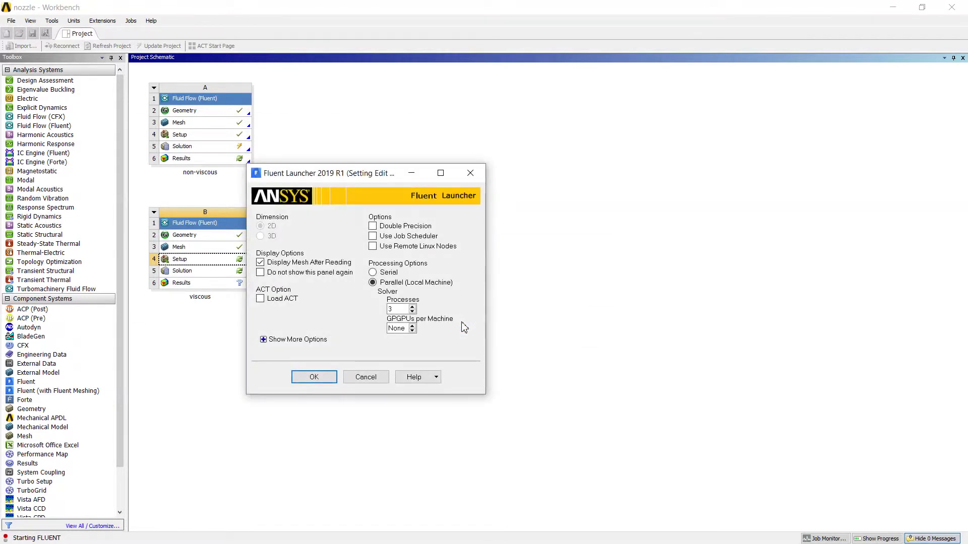
click(321, 378)
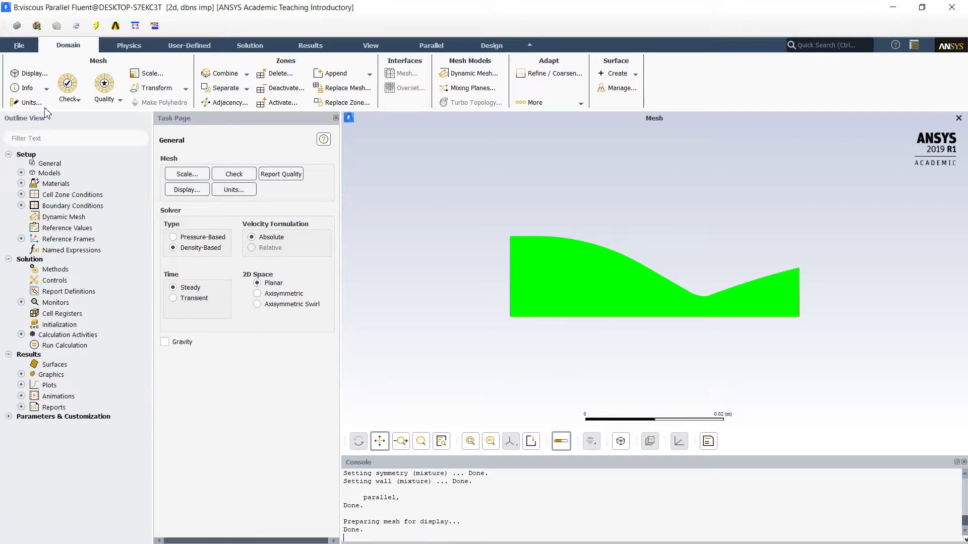
Step: Set the viscous model to standard k-omega (2 eqn) with Curvature Correction and Compressibility Effects enabled
click(20, 172)
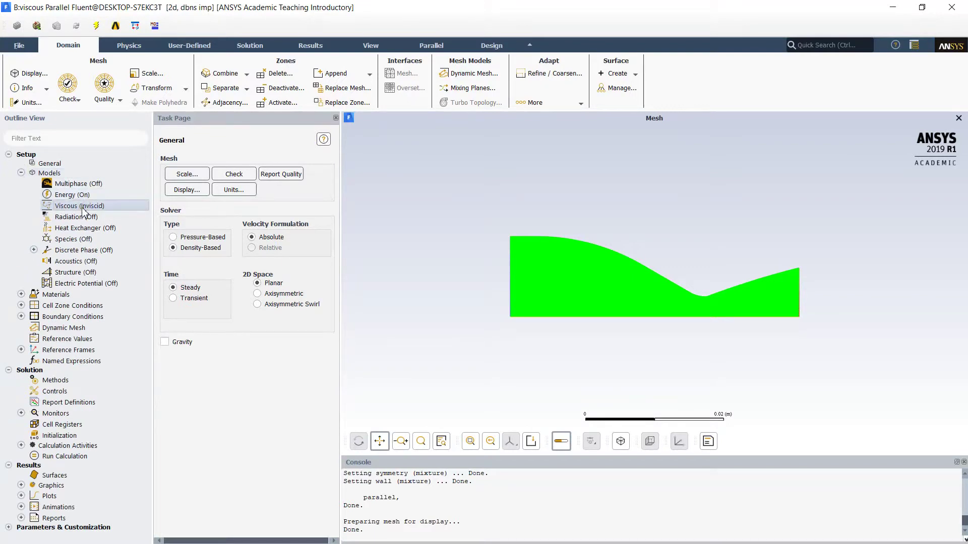
double_click(83, 206)
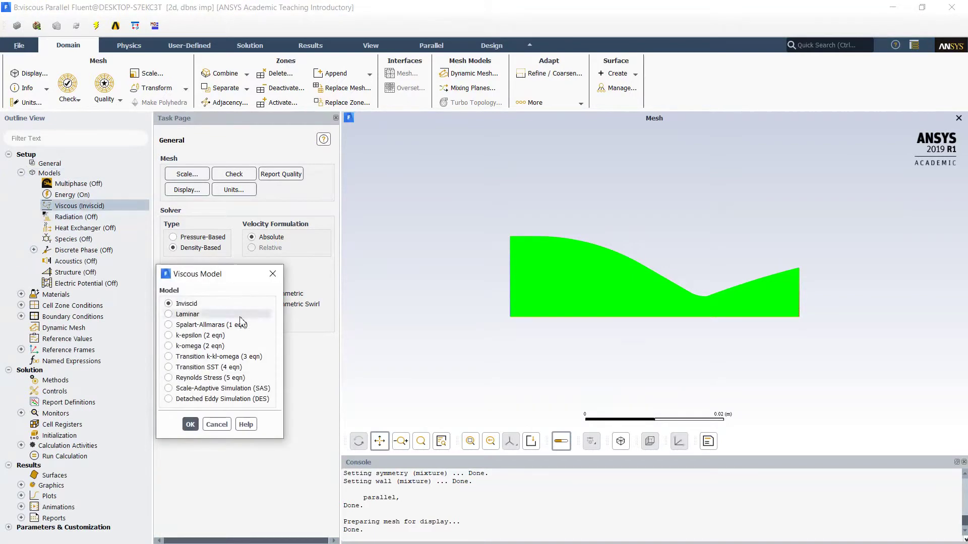
click(183, 346)
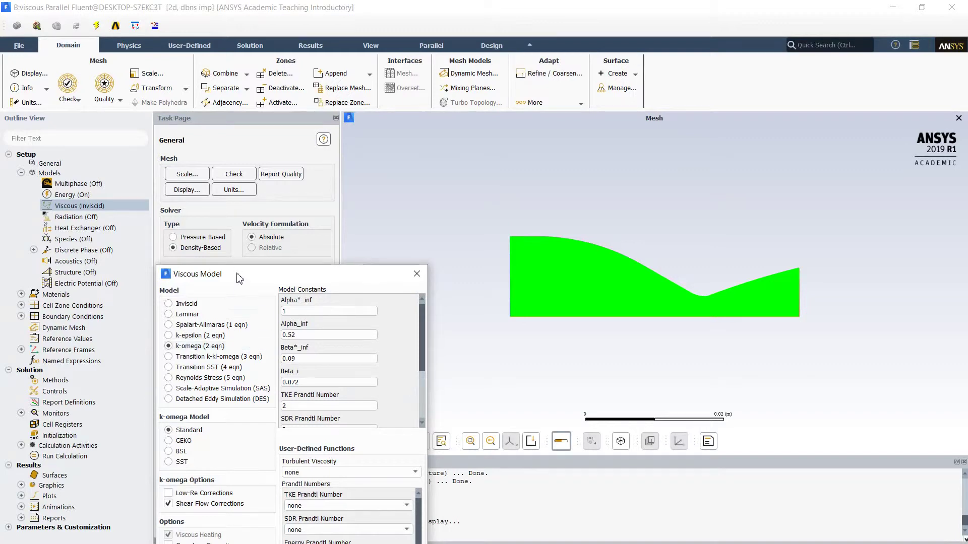
drag(238, 279, 282, 83)
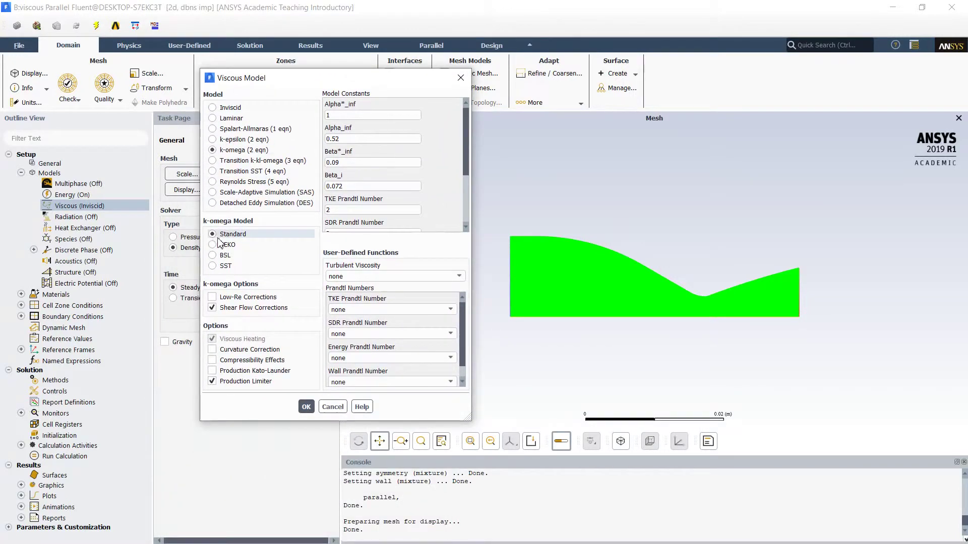
click(212, 350)
click(212, 360)
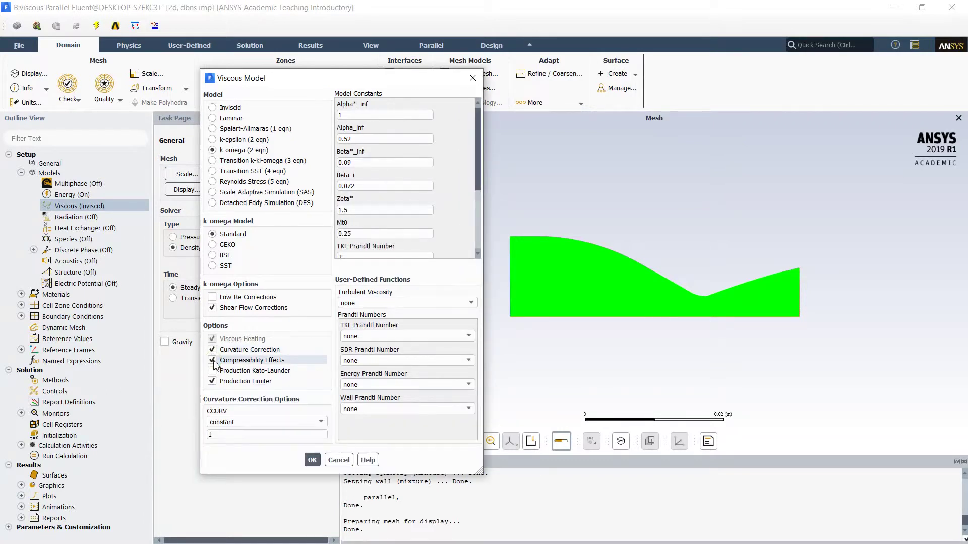
click(311, 460)
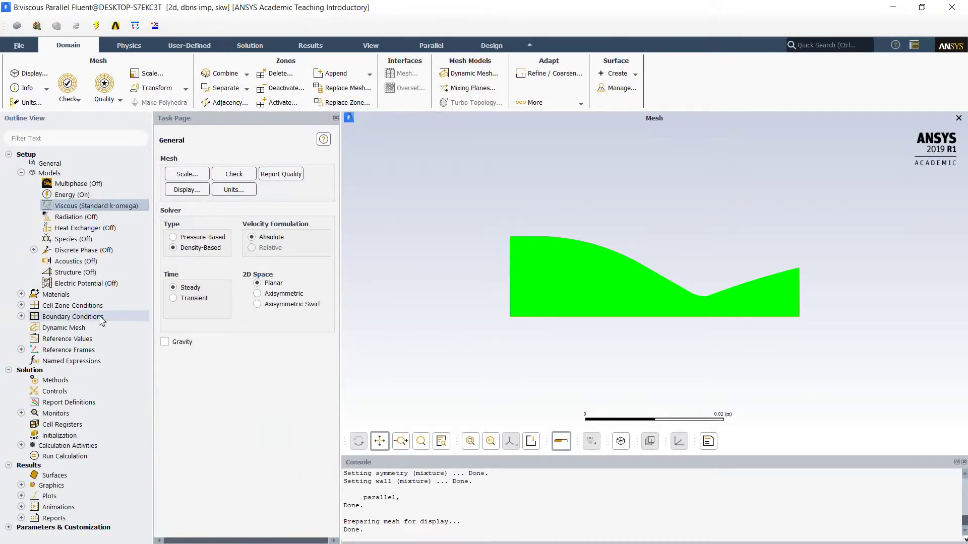
Step: Initialize the viscous case using Standard Initialization
click(21, 317)
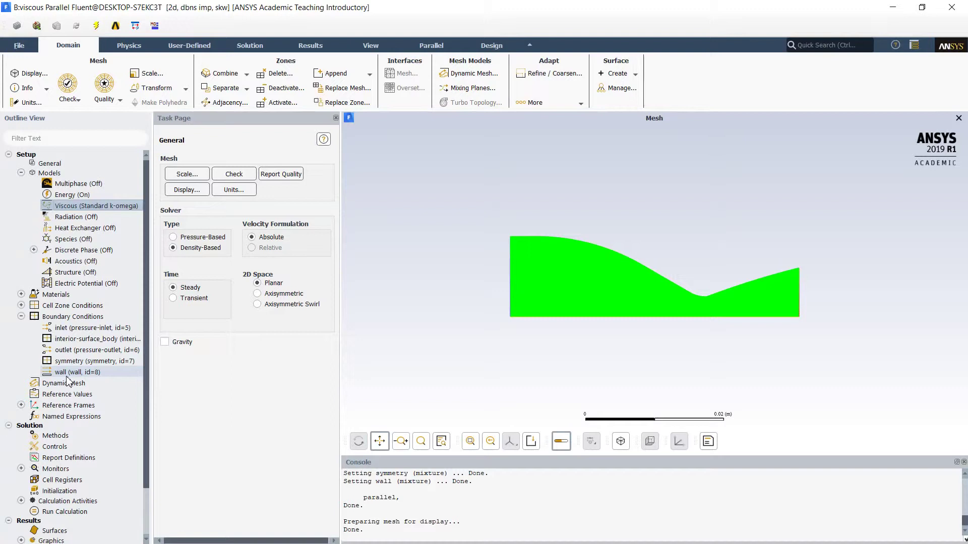
scroll(55, 396, down, 2)
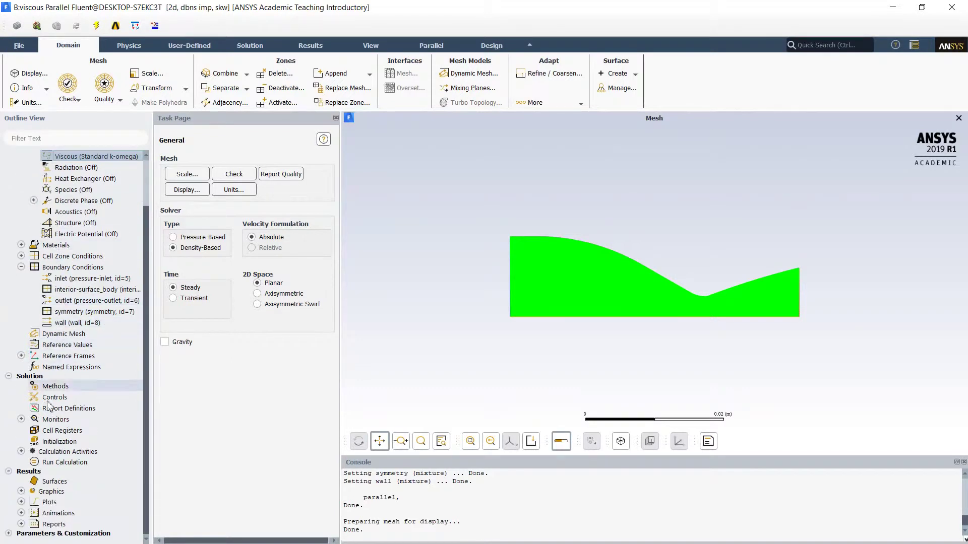
click(61, 441)
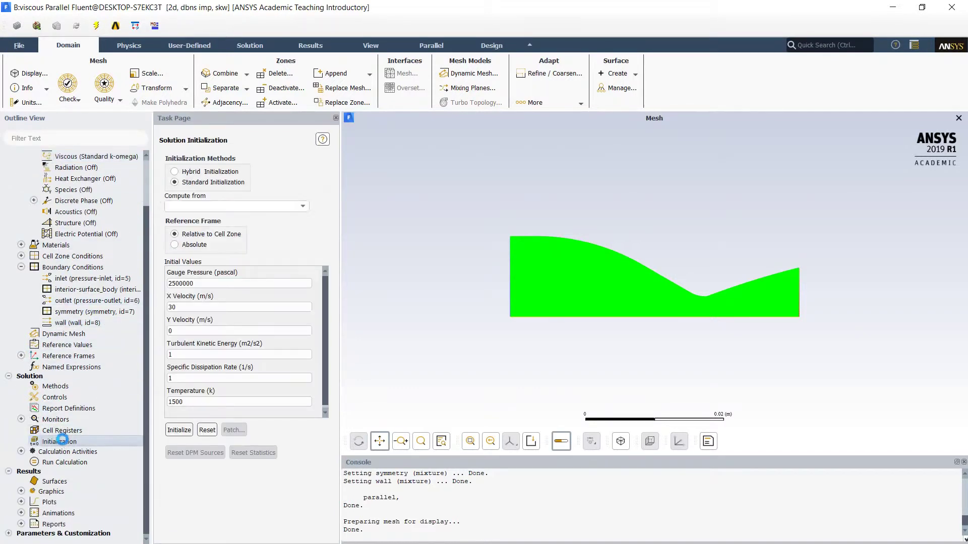
click(182, 428)
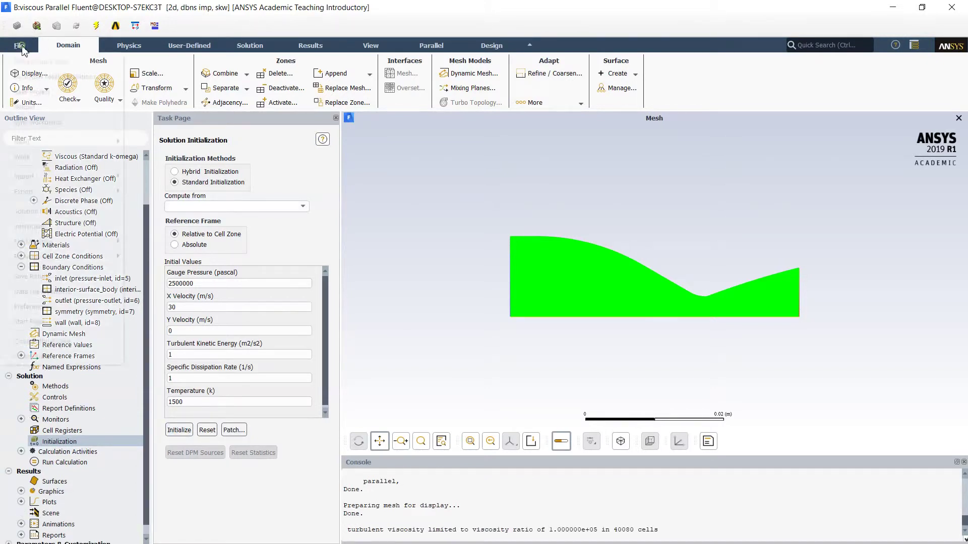
Step: Set up data interpolation in Read and Interpolate mode for the surface_body cell zone
click(20, 46)
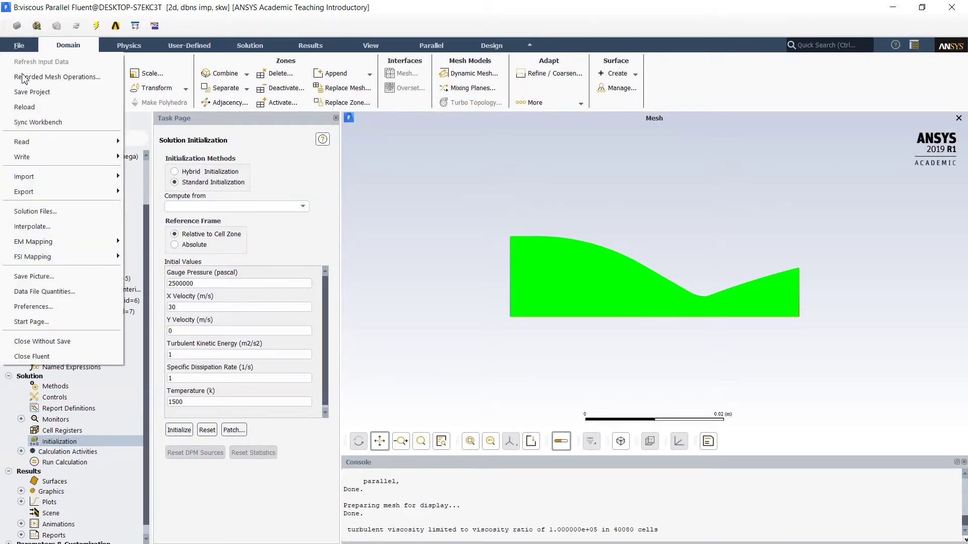
click(43, 229)
click(180, 315)
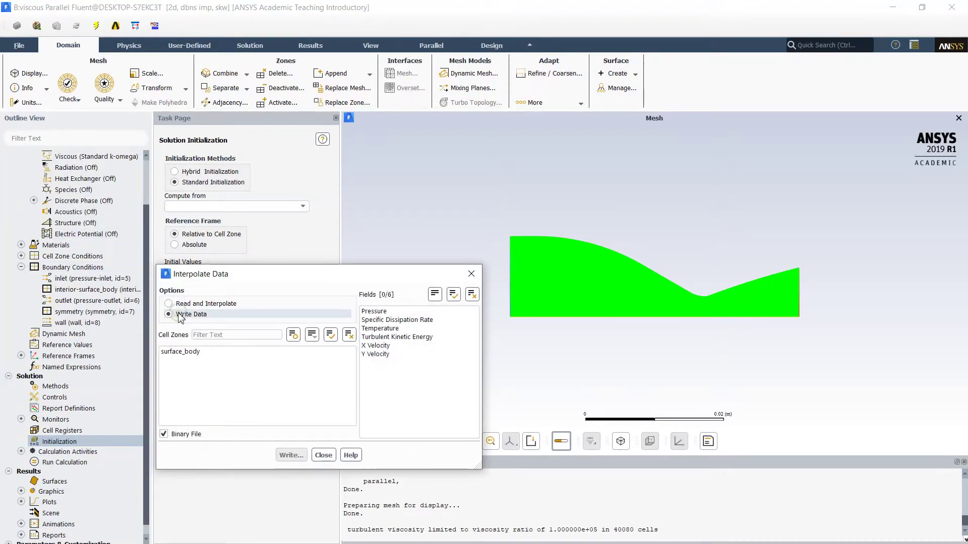
click(183, 304)
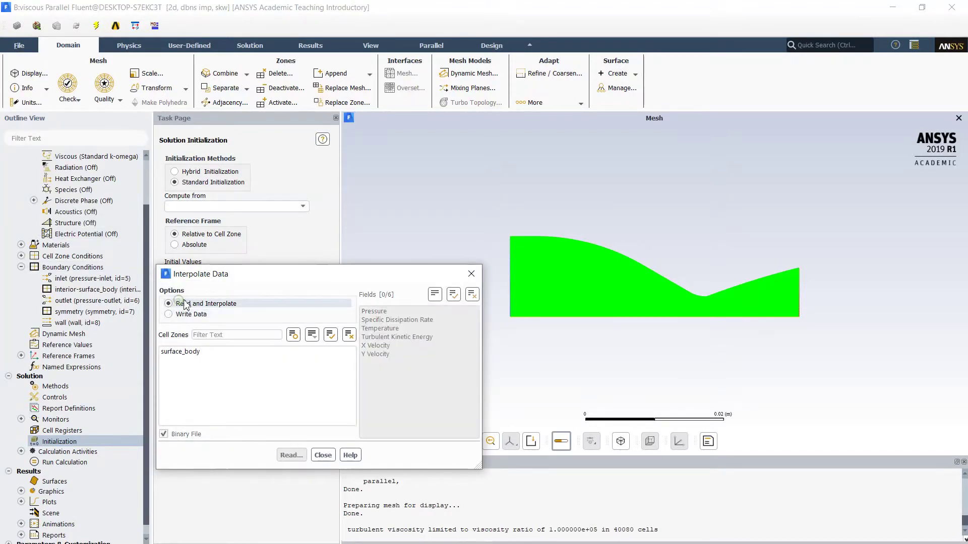
click(183, 353)
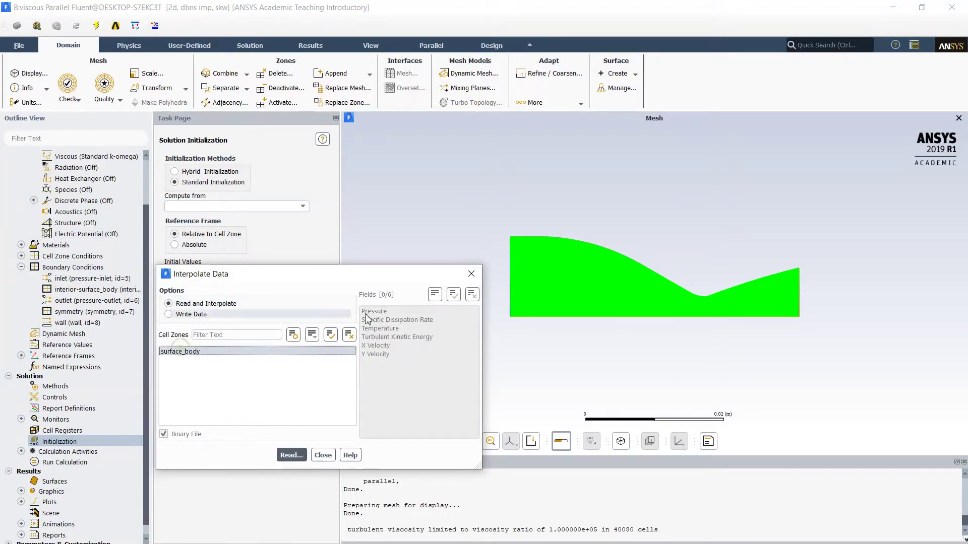
Step: Read the non-viscous solution's interpolation file from the dp0/FFF/Fluent folder and close the interpolation dialog
click(293, 456)
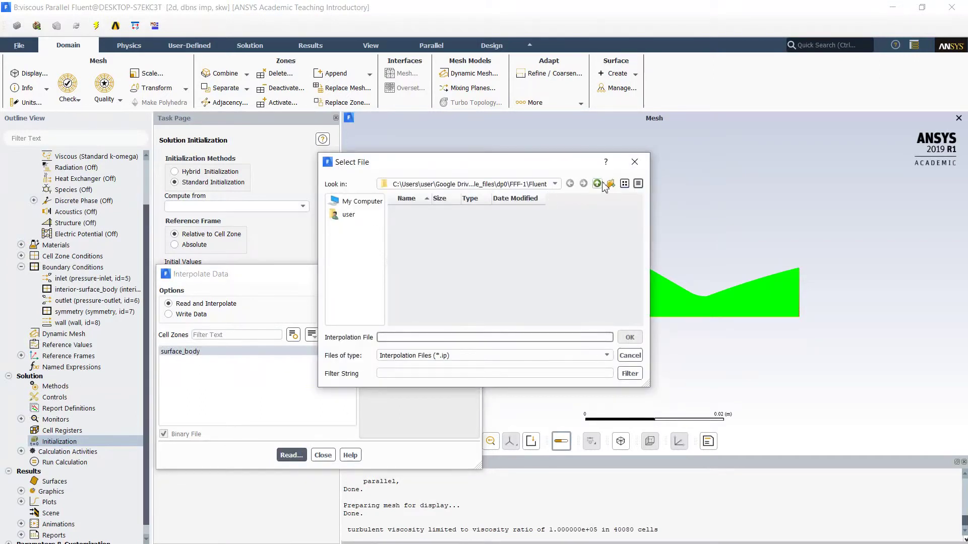
click(599, 184)
click(598, 184)
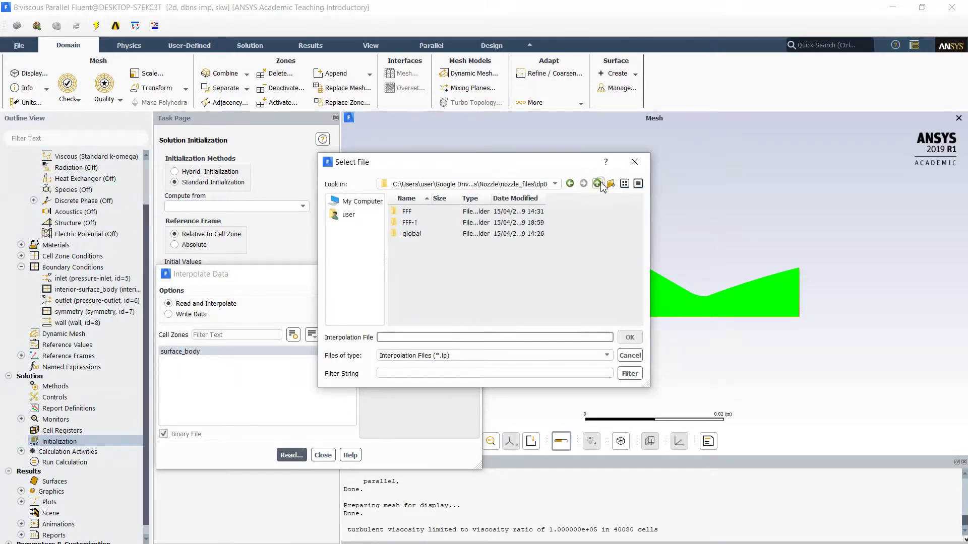
double_click(403, 212)
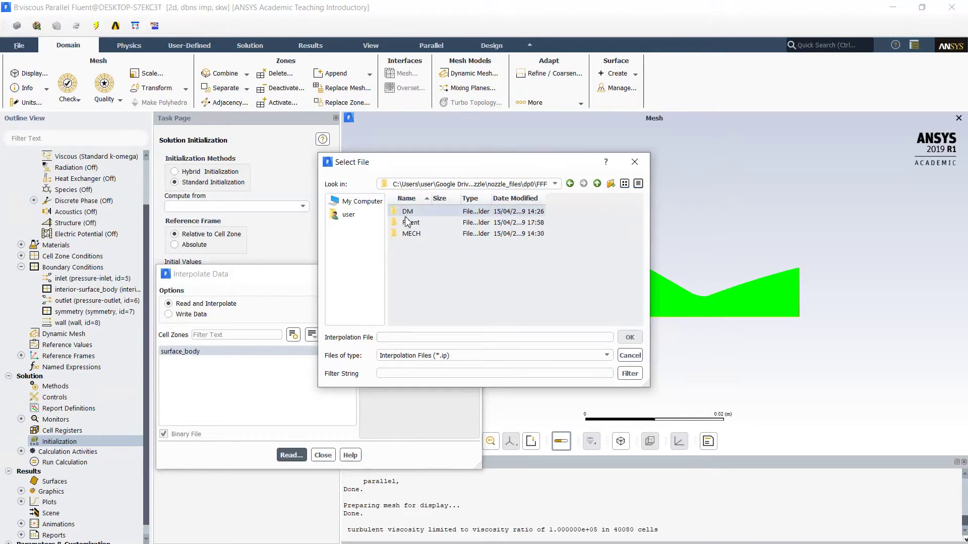
double_click(404, 222)
double_click(406, 227)
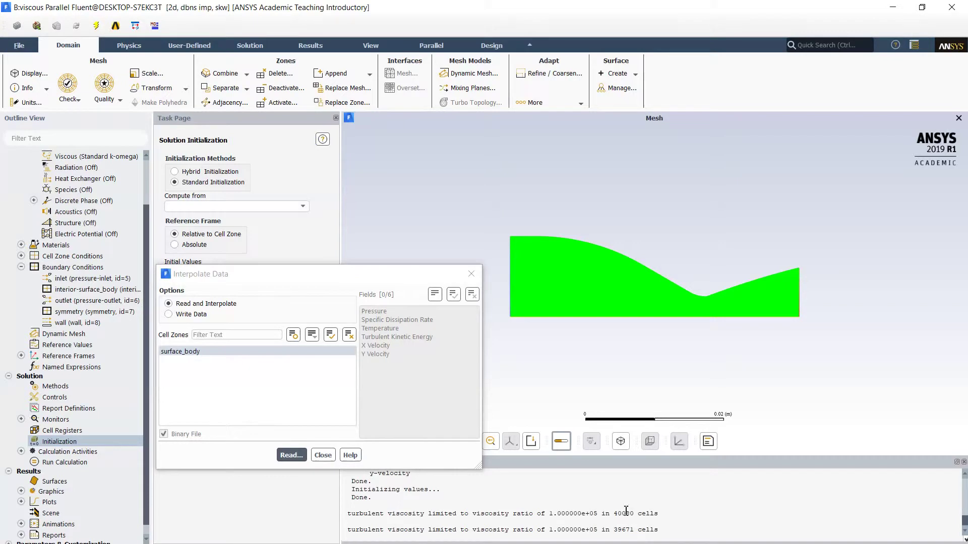
click(322, 456)
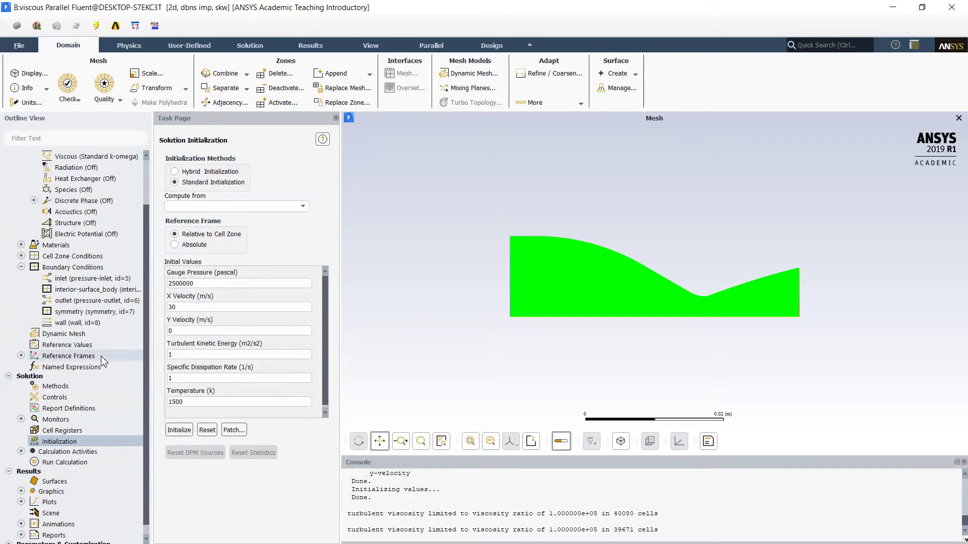
Step: Check the solution controls and display the contour-1 Mach number contours on surface_body to inspect the interpolated starting field
scroll(101, 385, down, 1)
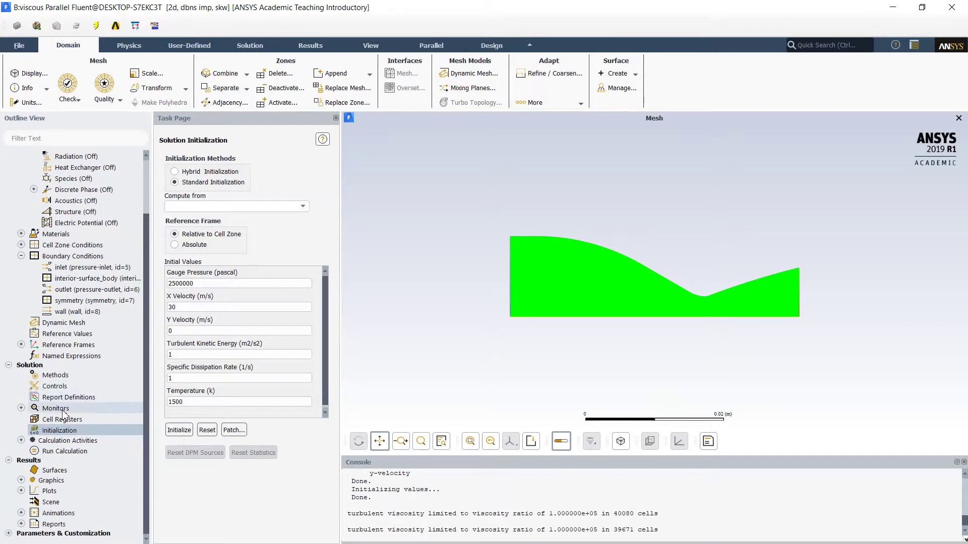
click(67, 389)
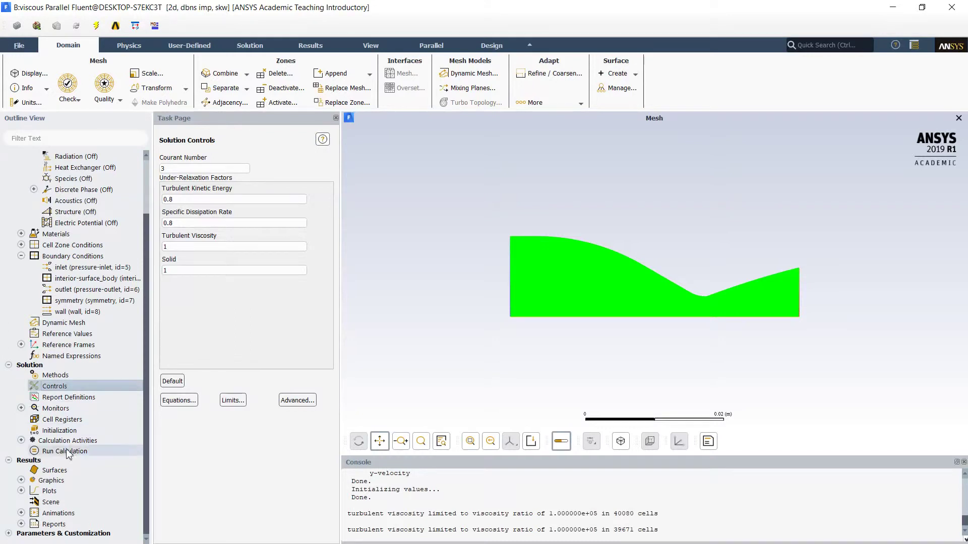
double_click(51, 481)
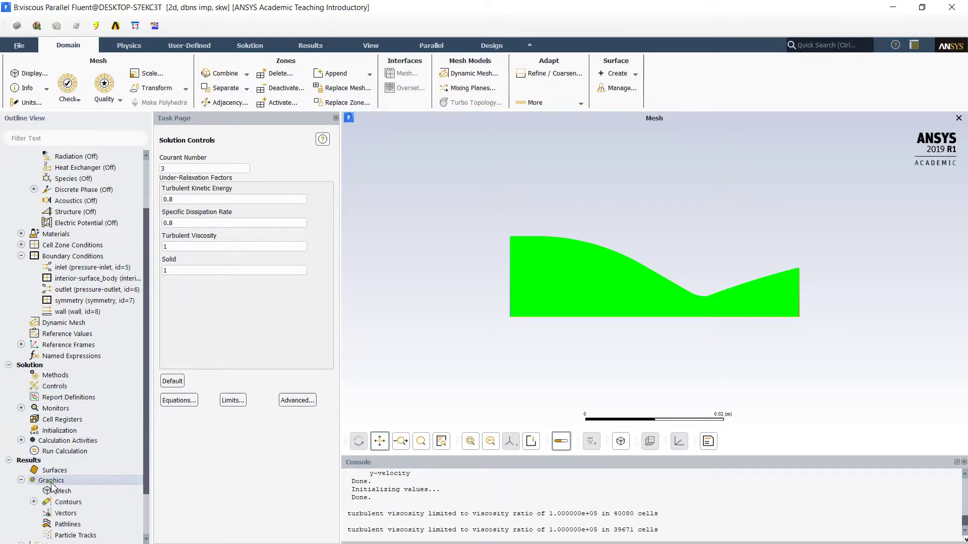
double_click(68, 502)
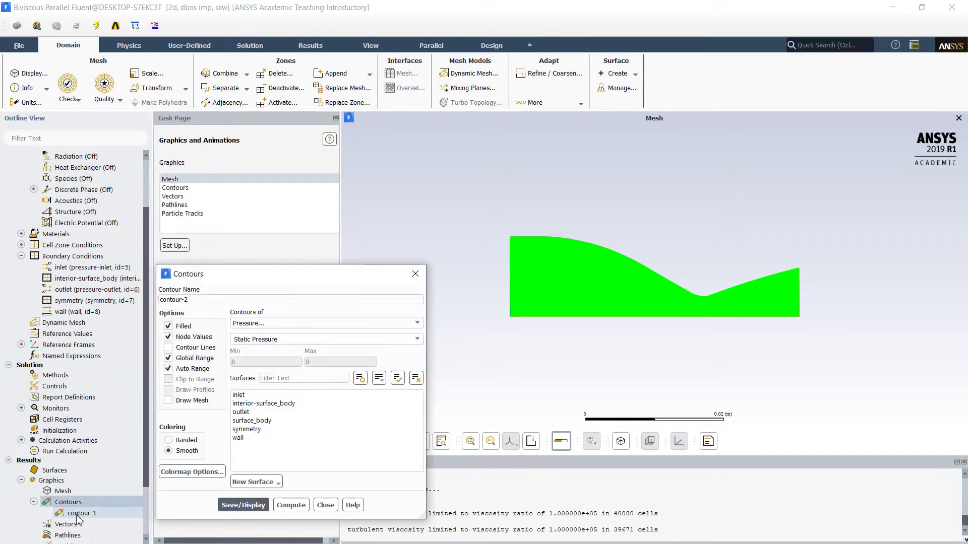
click(243, 505)
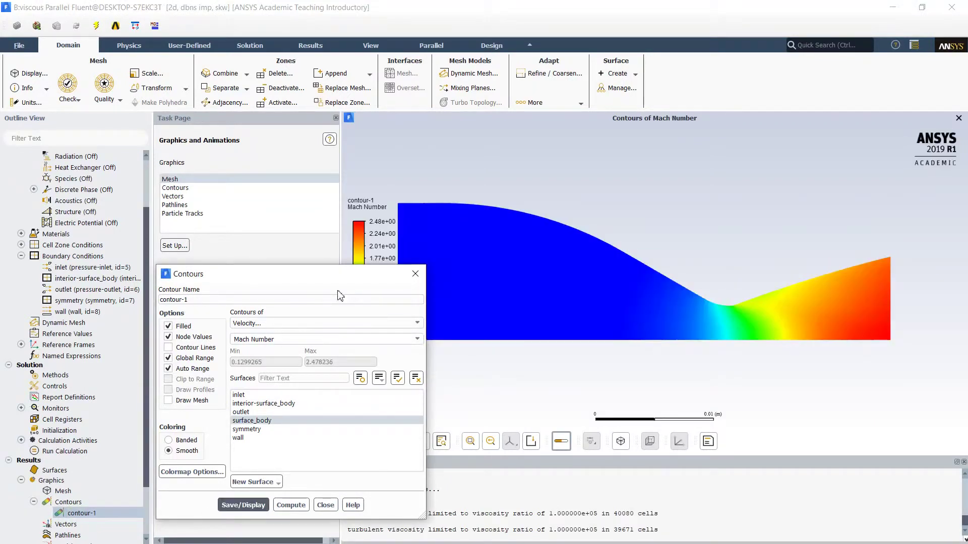
drag(343, 281, 239, 200)
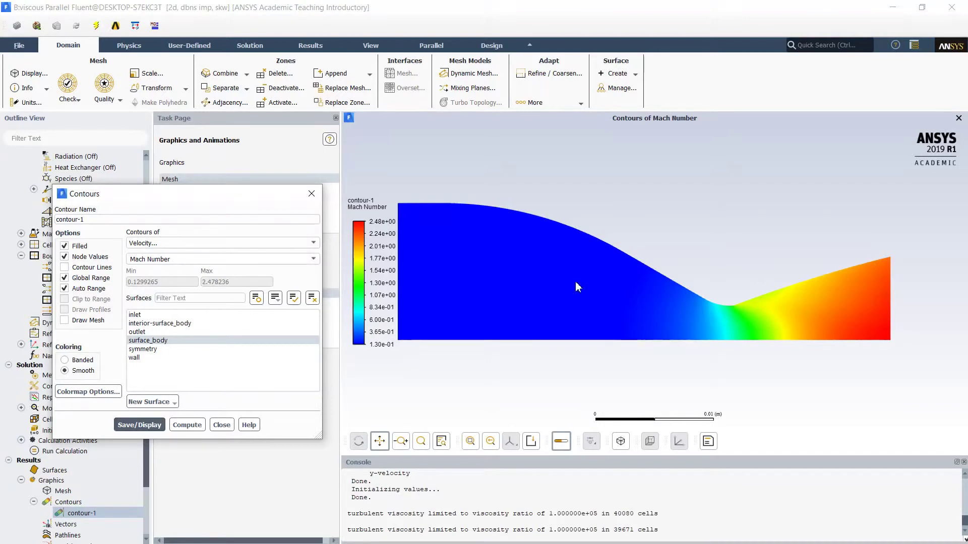
click(234, 431)
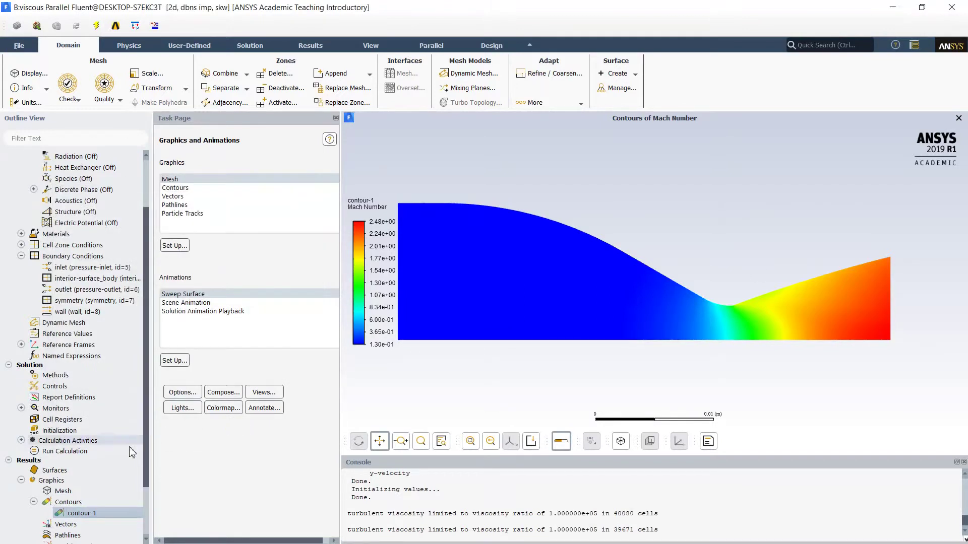
Step: Run the viscous calculation with the number of iterations at 4000
click(64, 451)
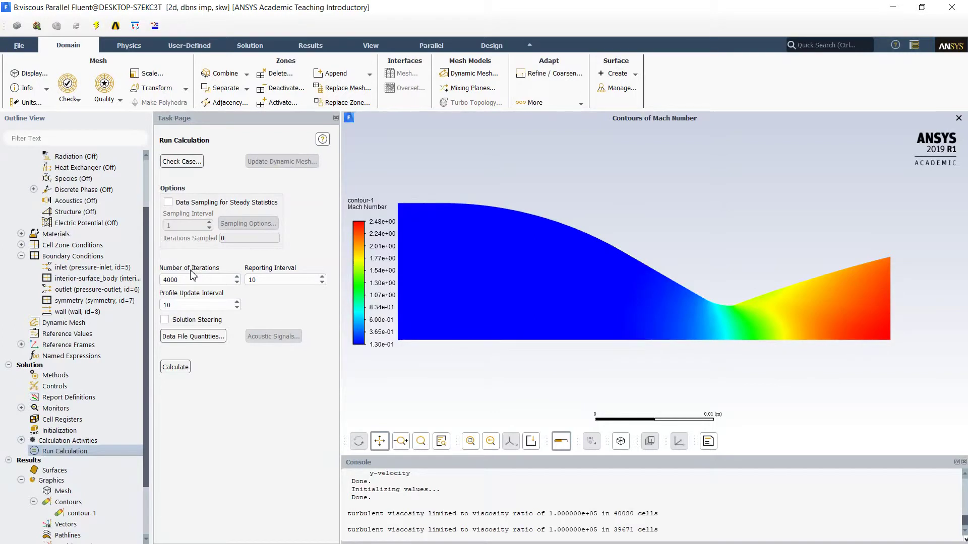
click(176, 367)
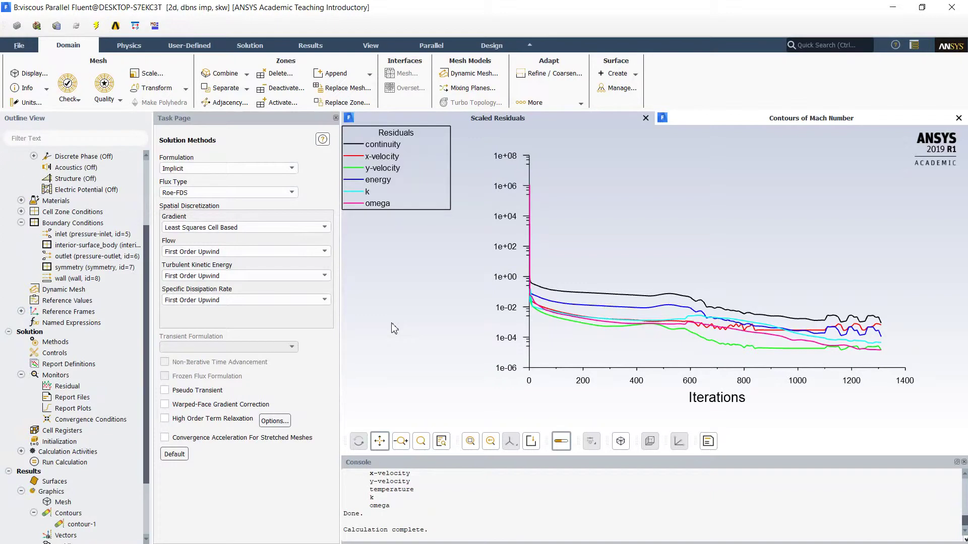
Step: Set the Flow spatial discretization to Second Order Upwind in the solution methods
click(55, 342)
click(234, 252)
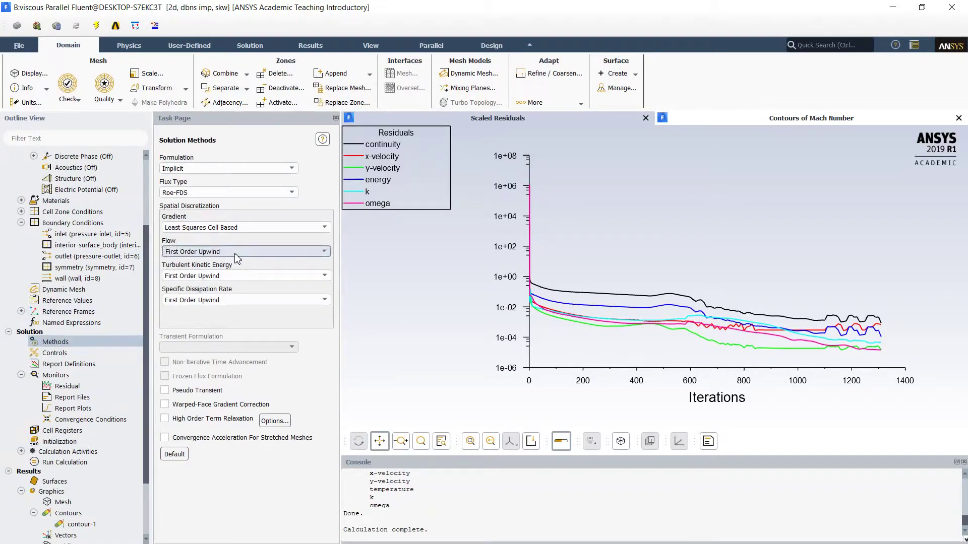
click(233, 270)
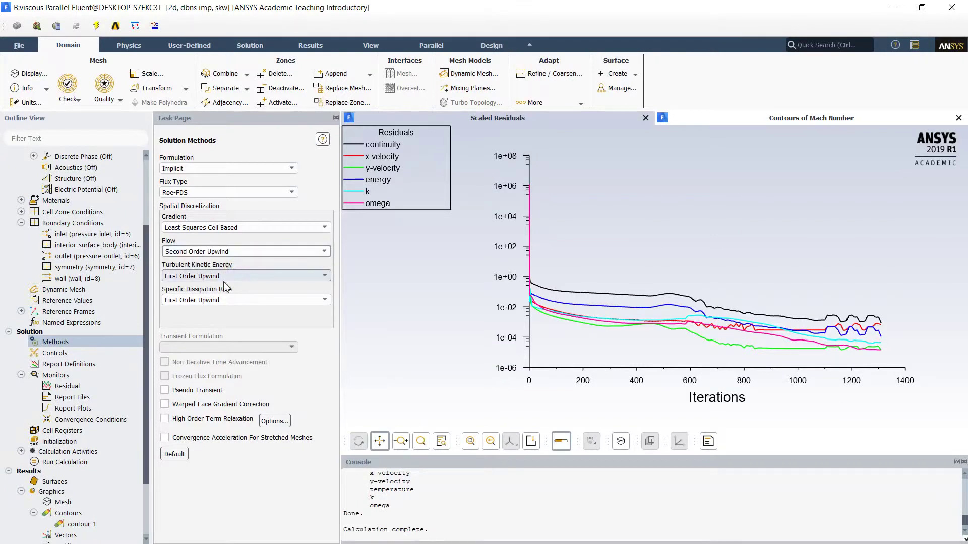
Step: Continue the calculation, applying the settings changes to current and future calculations, and stop it after a few hundred more iterations
right_click(65, 462)
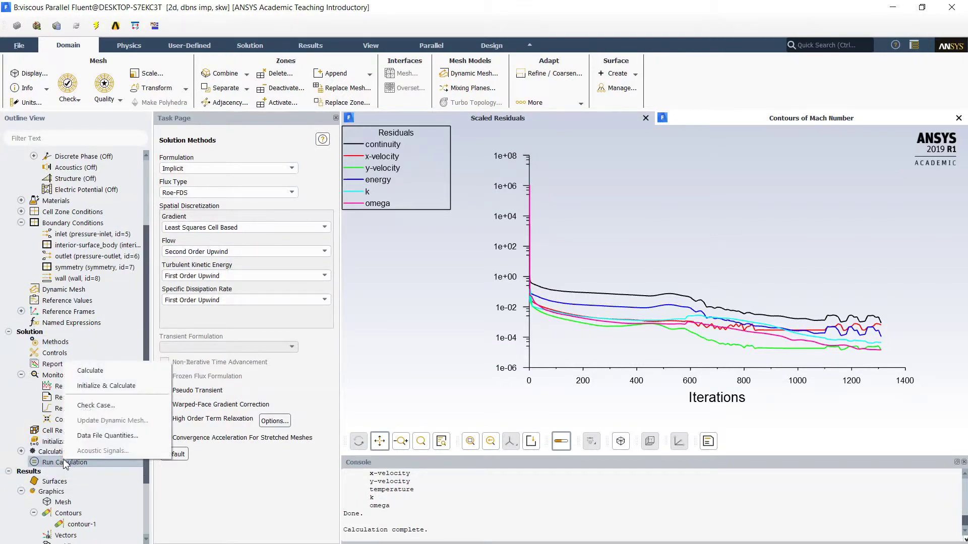
click(107, 372)
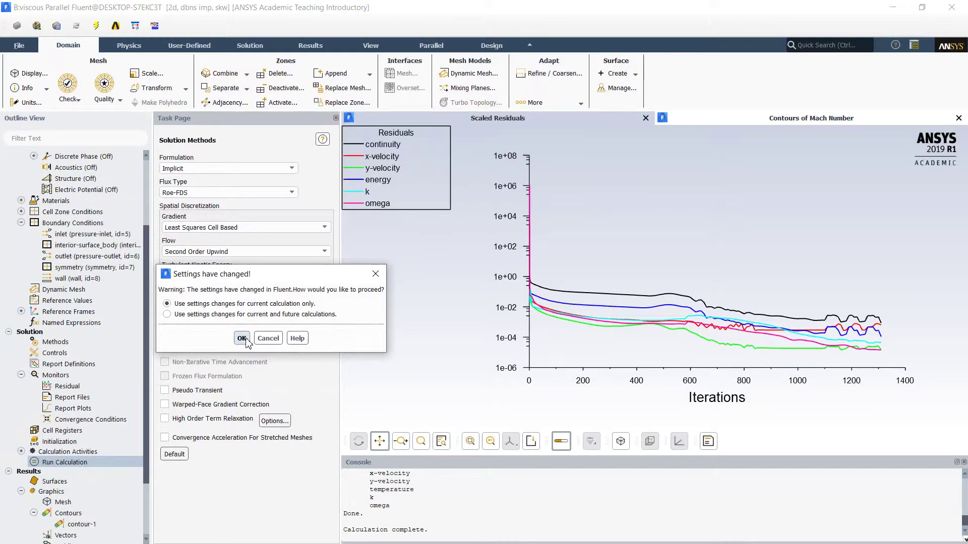
click(240, 314)
key(Return)
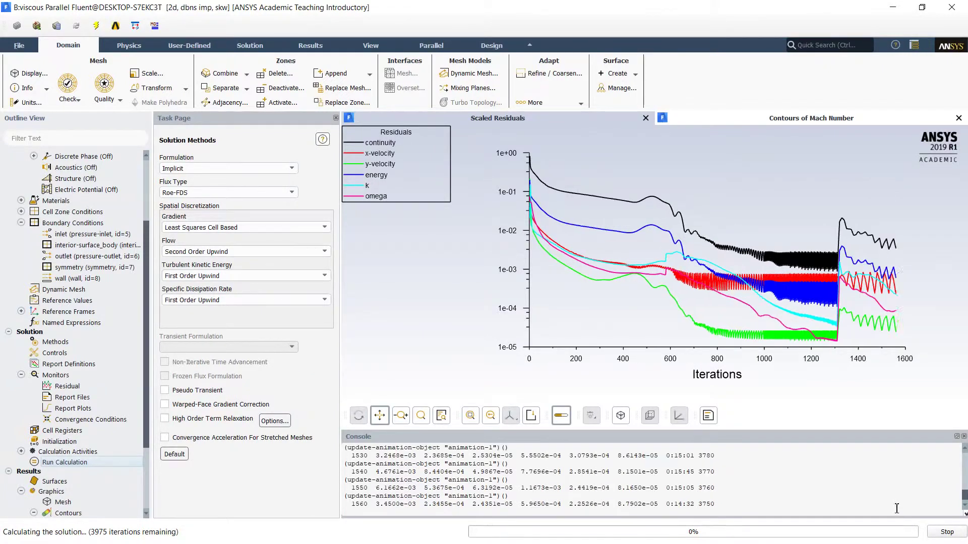
click(947, 532)
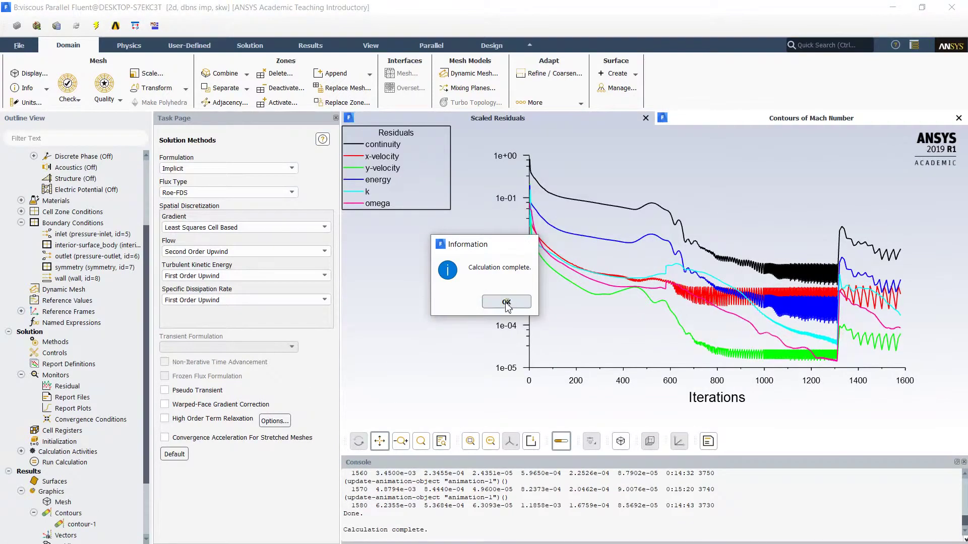
click(507, 298)
Step: Enable High Order Term Relaxation and resume the calculation, applying the settings changes to current and future calculations
click(164, 419)
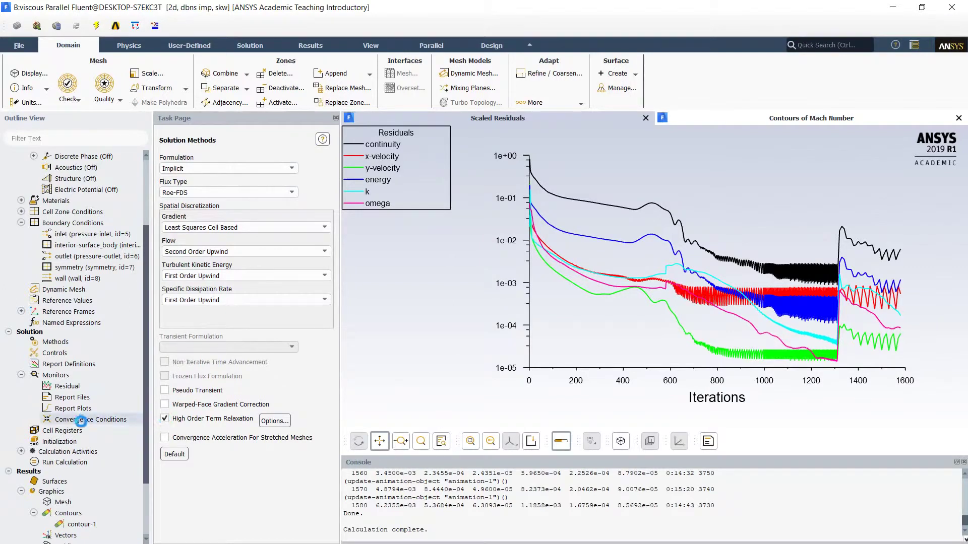
right_click(69, 463)
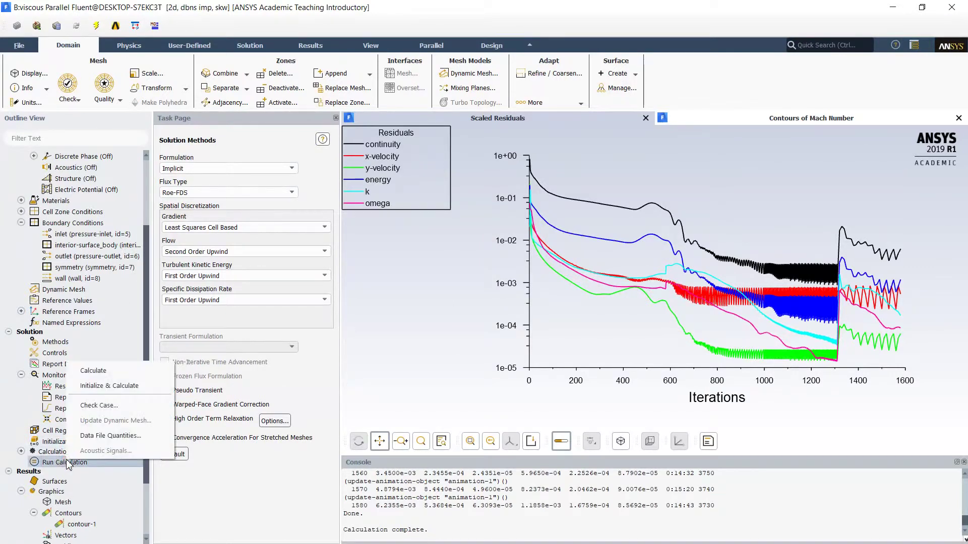
click(117, 373)
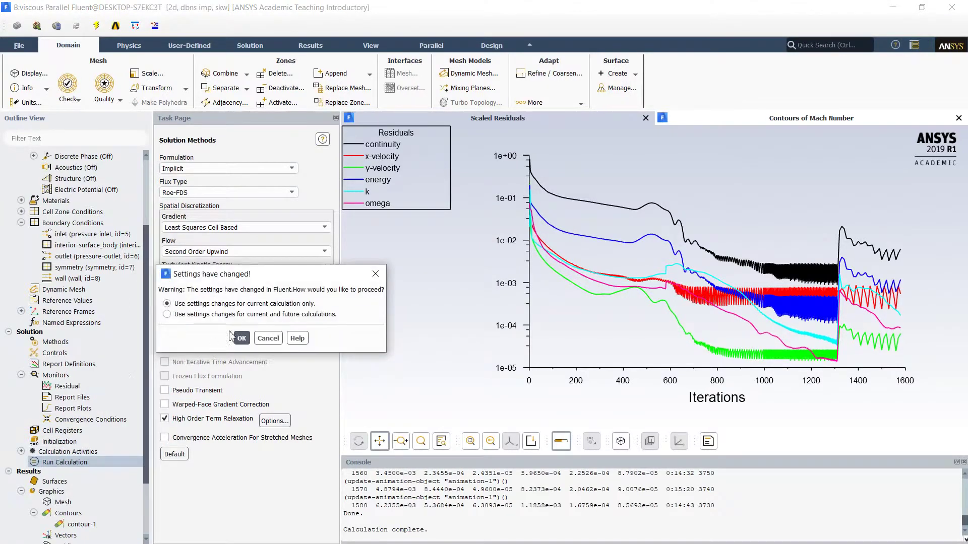
click(211, 314)
key(Return)
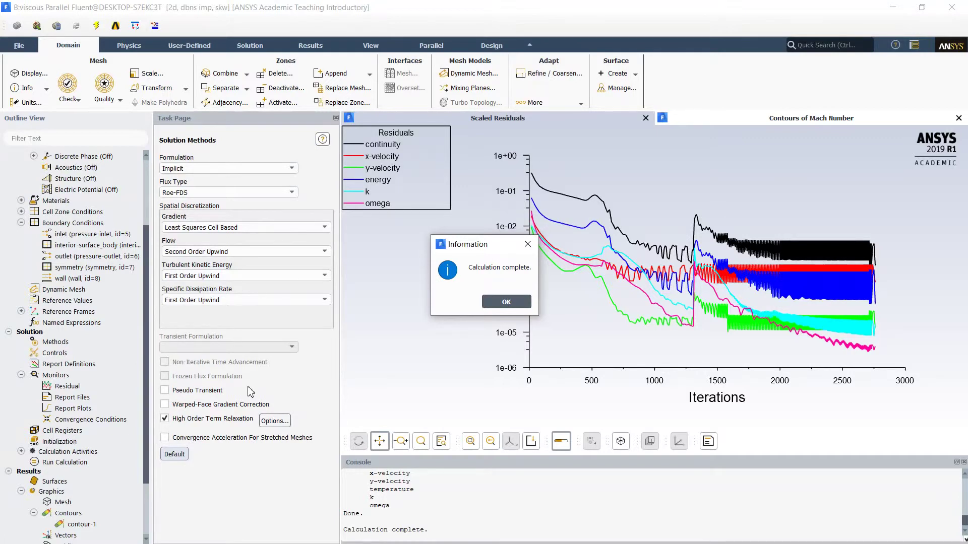
click(503, 303)
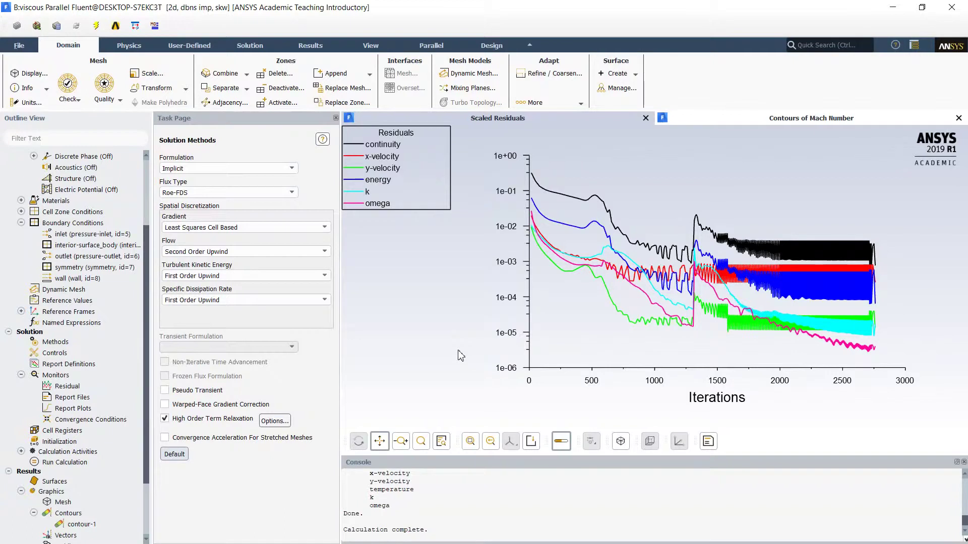
Step: Display the computed Mach number contours and examine the nozzle's throat and diverging section up close
click(725, 118)
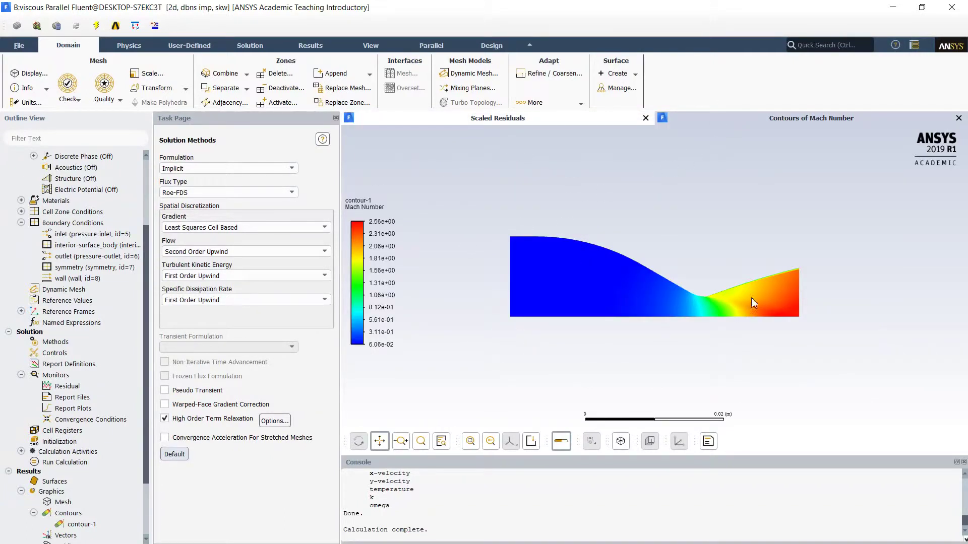
scroll(741, 308, up, 3)
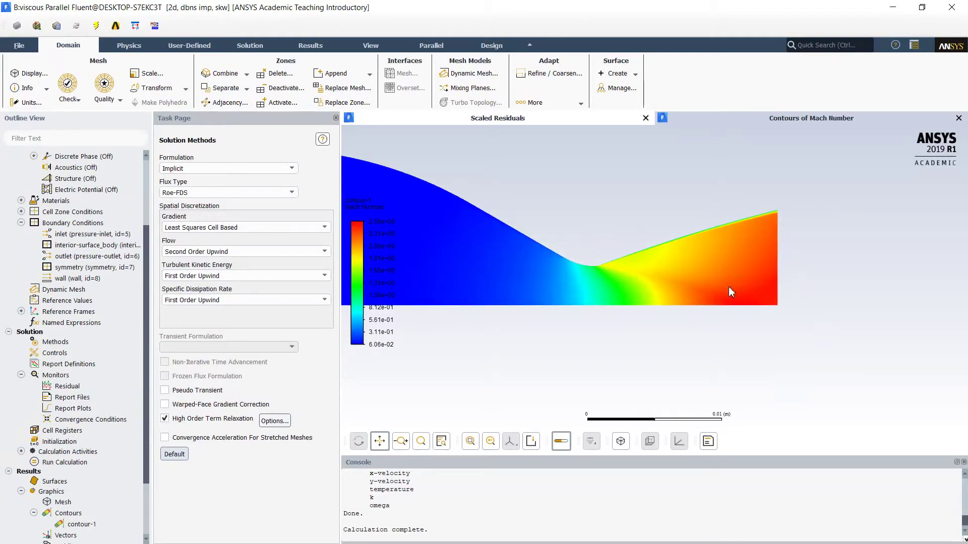
Step: Examine the Mach number contours along the nozzle wall, from the throat to the outlet and over the whole nozzle
scroll(612, 234, up, 5)
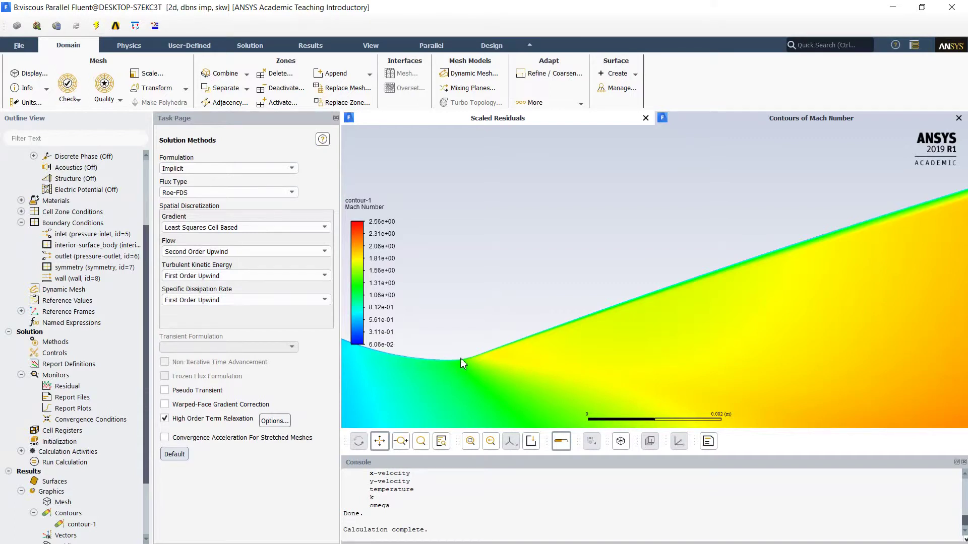
scroll(461, 359, down, 3)
scroll(848, 240, up, 4)
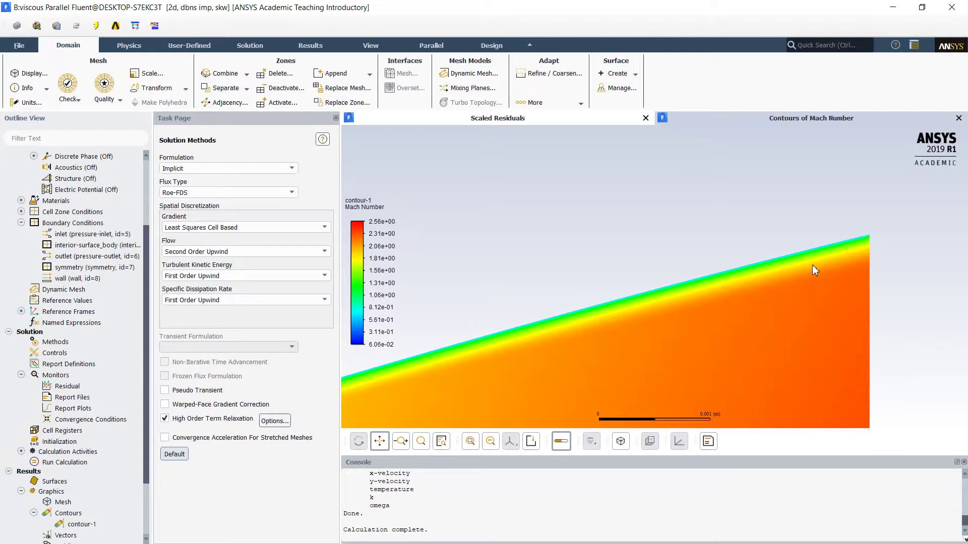
scroll(812, 265, down, 3)
scroll(517, 243, up, 1)
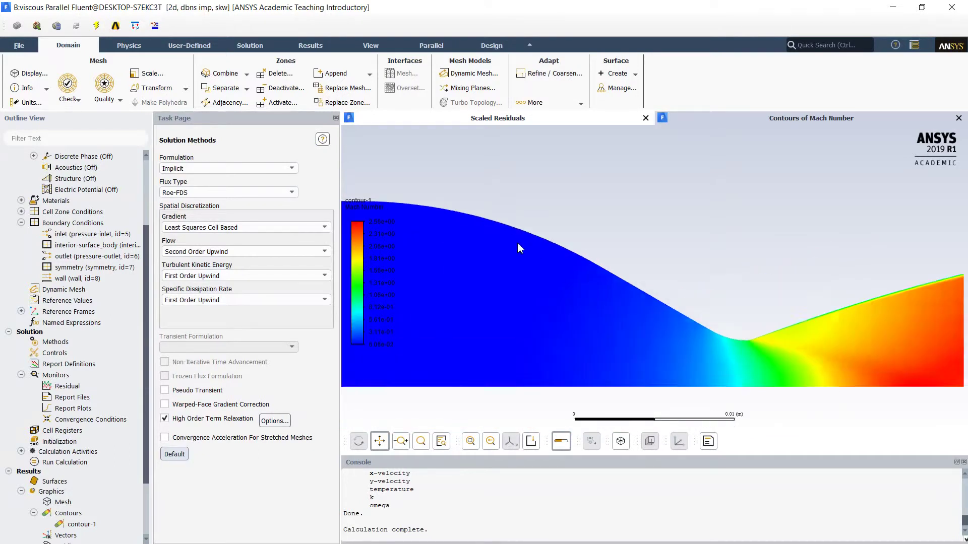
scroll(517, 243, up, 1)
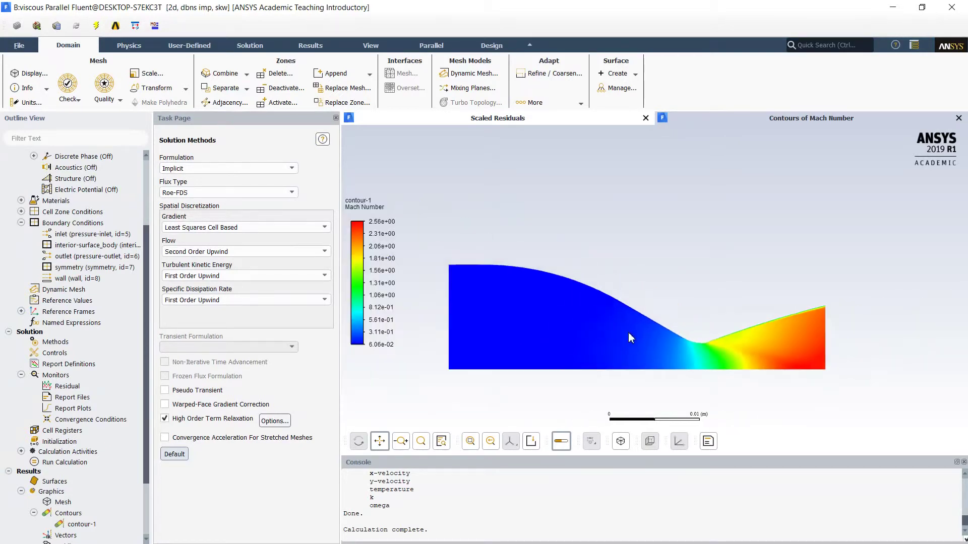
scroll(746, 309, up, 3)
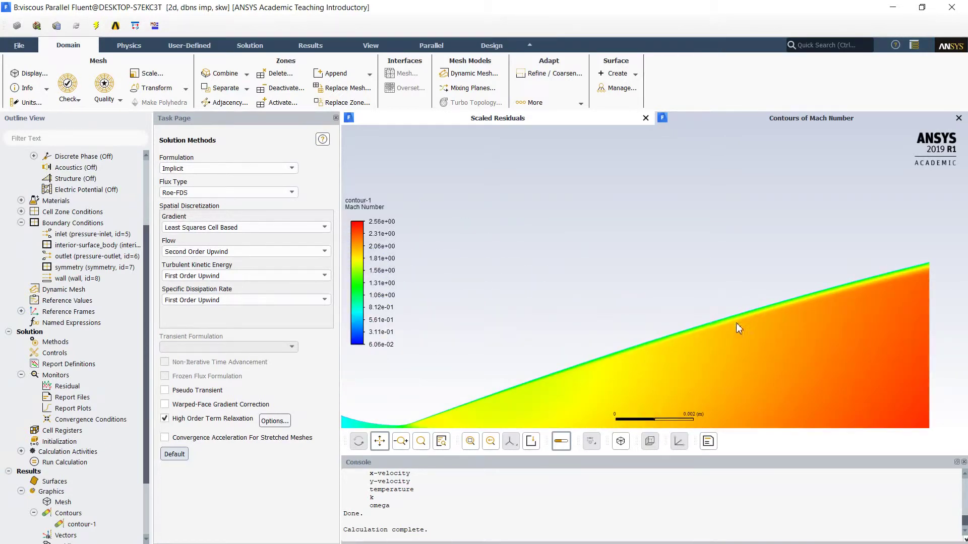
scroll(728, 325, down, 3)
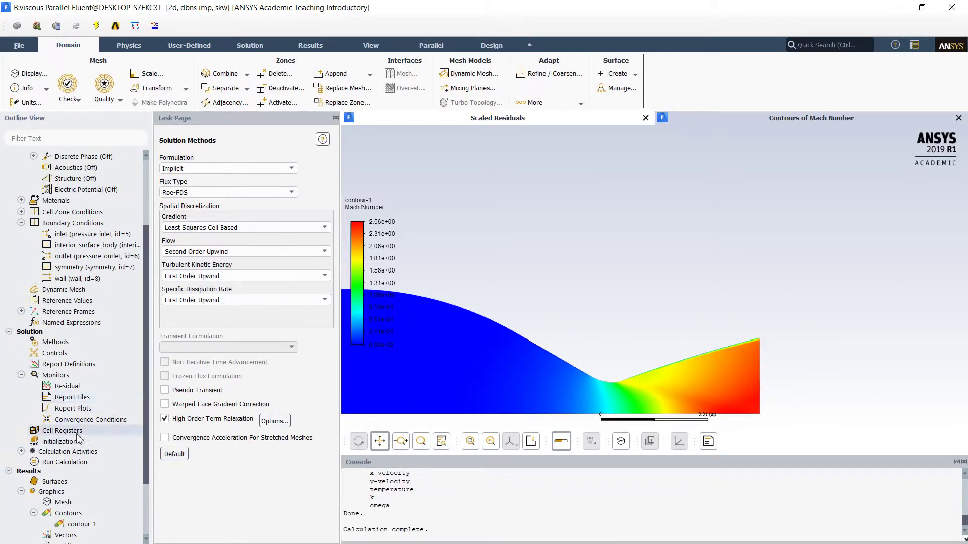
Step: Create an XY plot of static pressure on the outlet surface with plot direction X 0, Y 1
scroll(80, 453, down, 5)
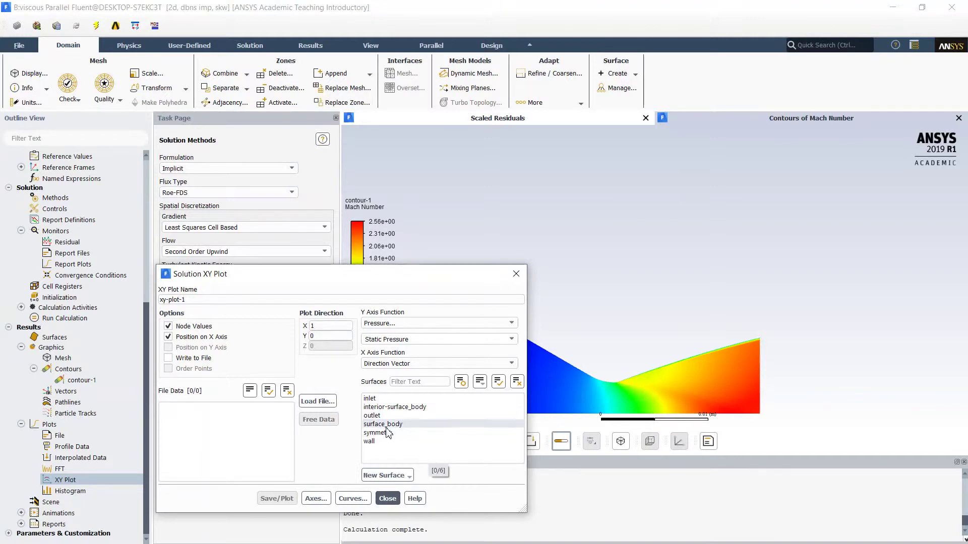
click(375, 415)
double_click(331, 326)
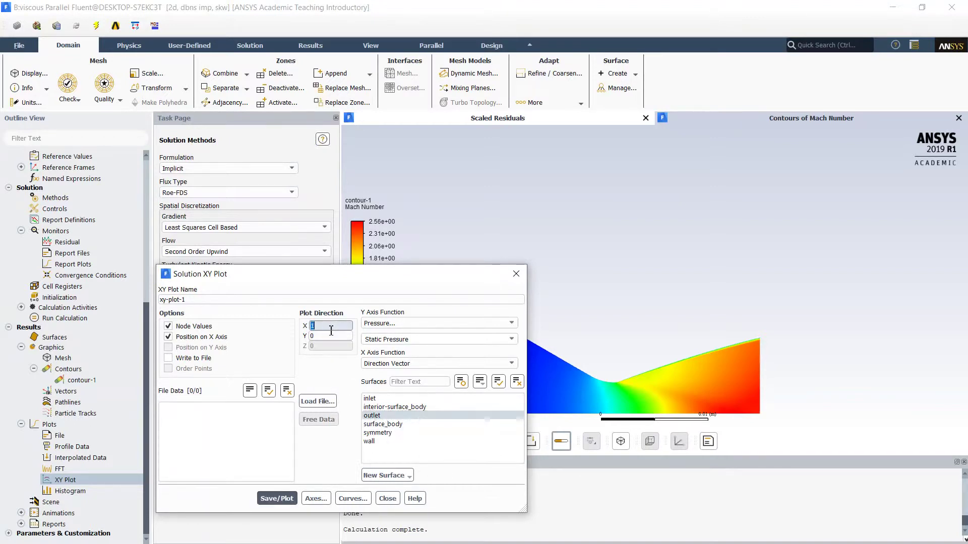
text(0)
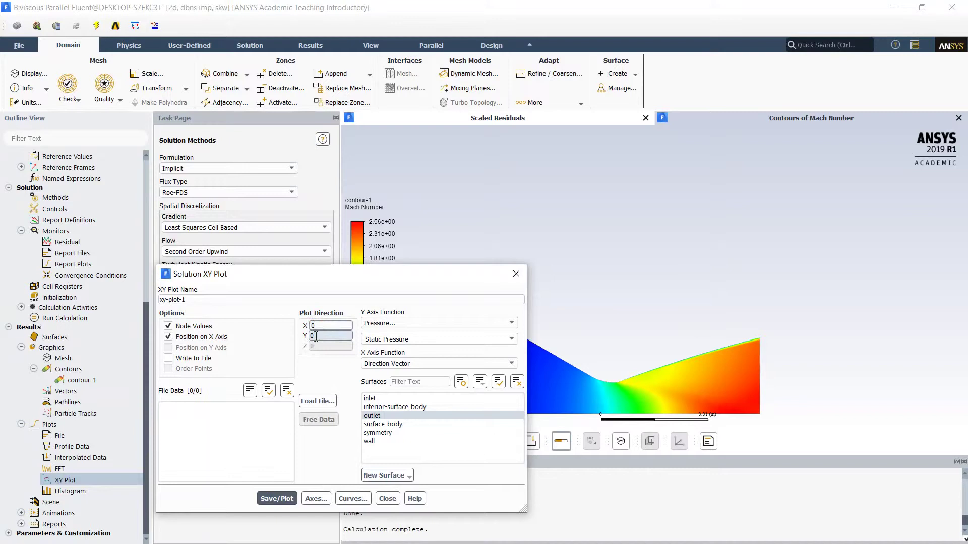
double_click(320, 336)
text(1)
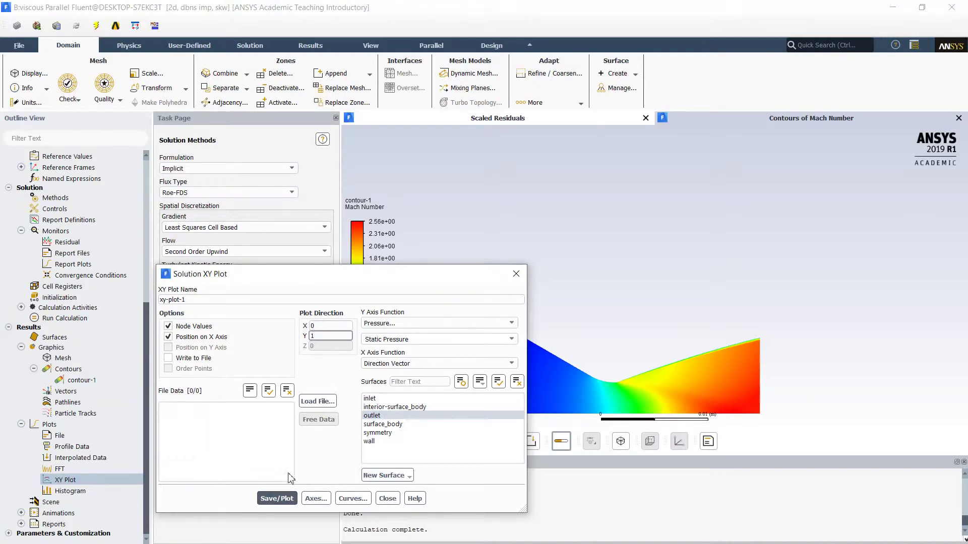
click(286, 499)
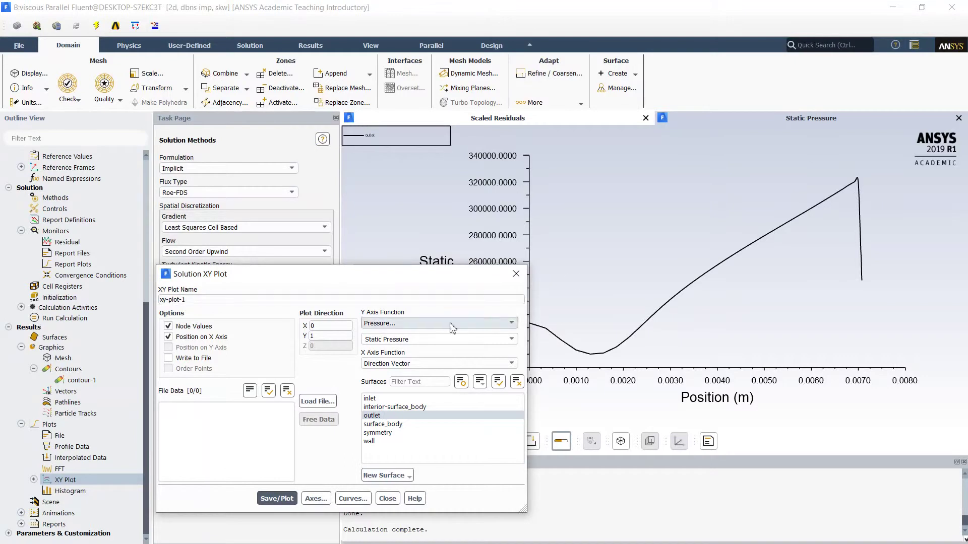
Step: Plot the static temperature along the outlet, moving the XY plot dialog clear of the graph
drag(432, 270, 412, 264)
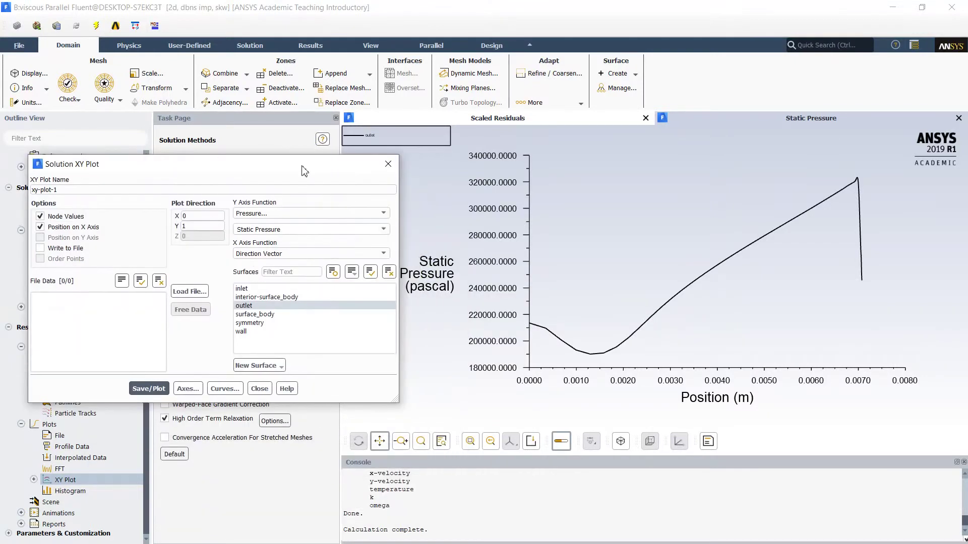
click(299, 213)
click(282, 249)
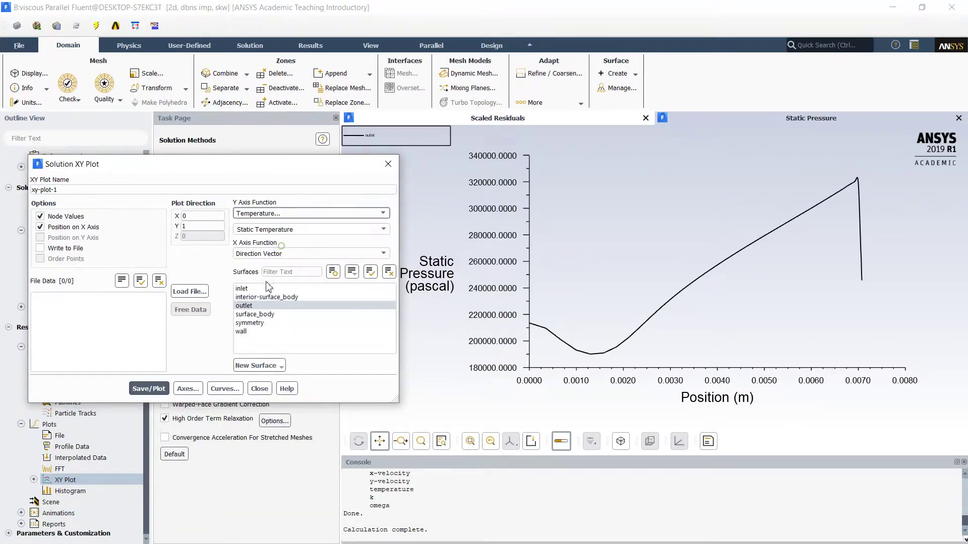
click(148, 389)
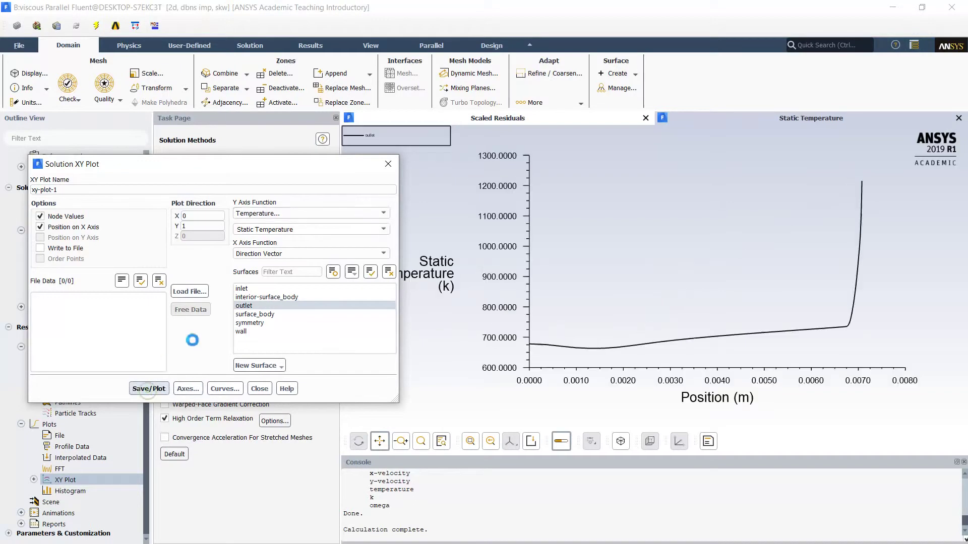
Step: Plot the velocity magnitude along the outlet using the same Y plot direction
click(305, 216)
click(303, 239)
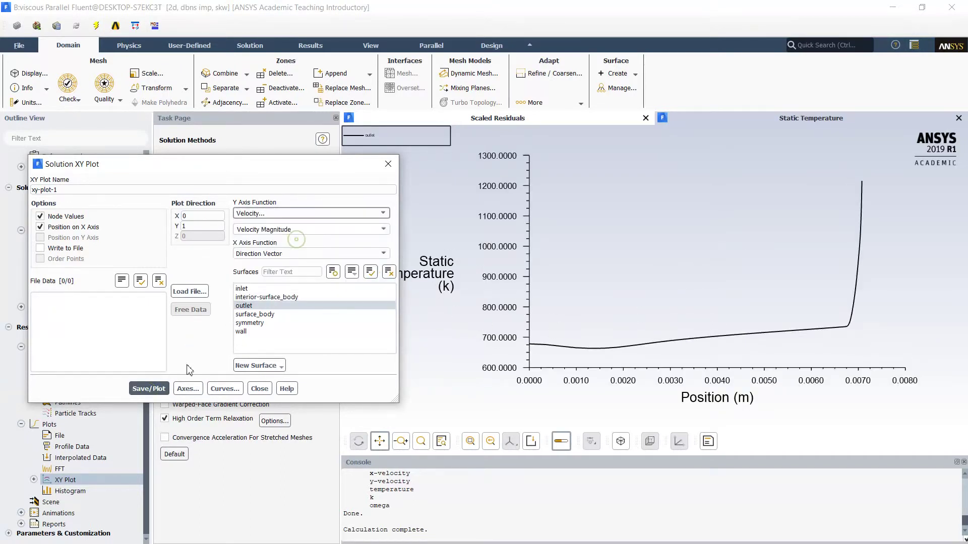
click(158, 391)
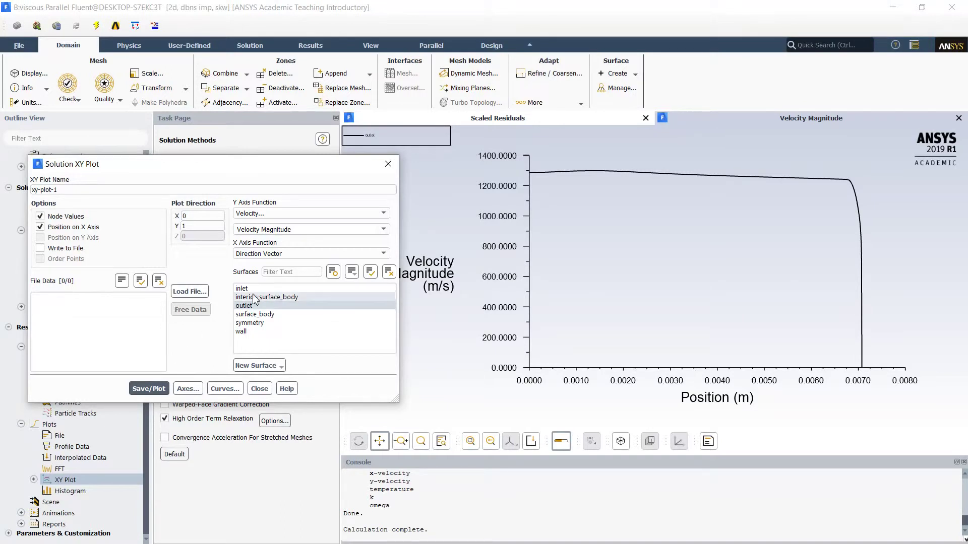
Step: Return the outlet XY plot to static temperature, replot it, and close the plot settings
click(287, 214)
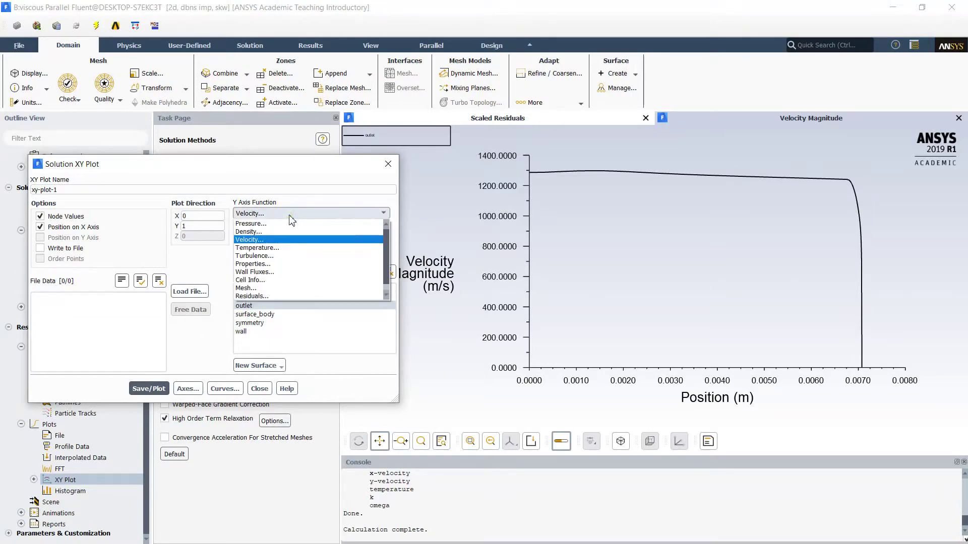
click(288, 249)
click(144, 394)
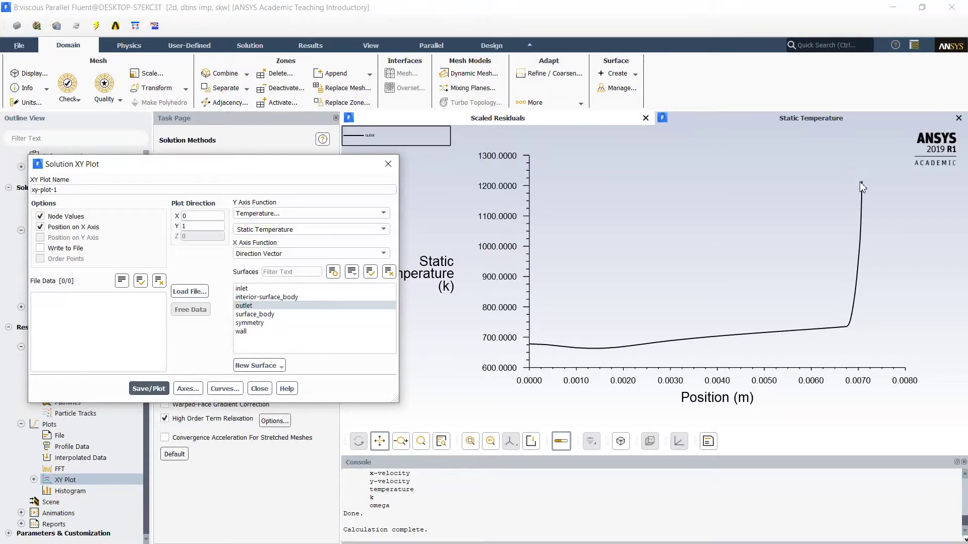
click(259, 389)
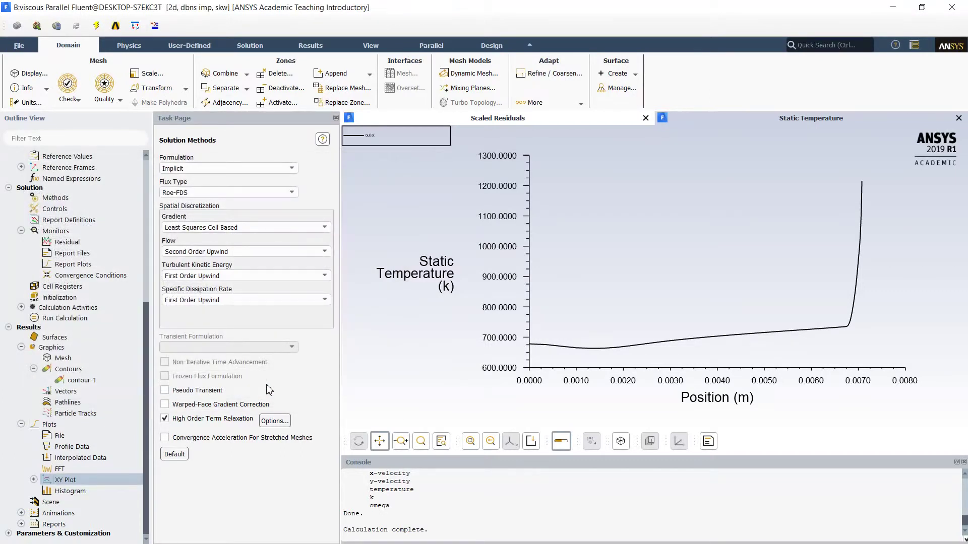
Step: Compute the area-weighted average of velocity magnitude on the outlet with a surface integral report
click(21, 525)
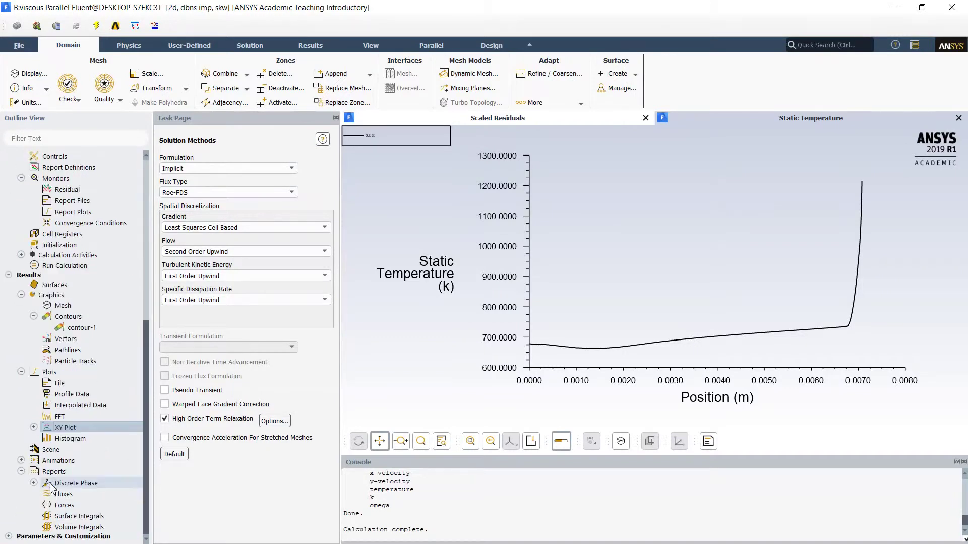
double_click(81, 516)
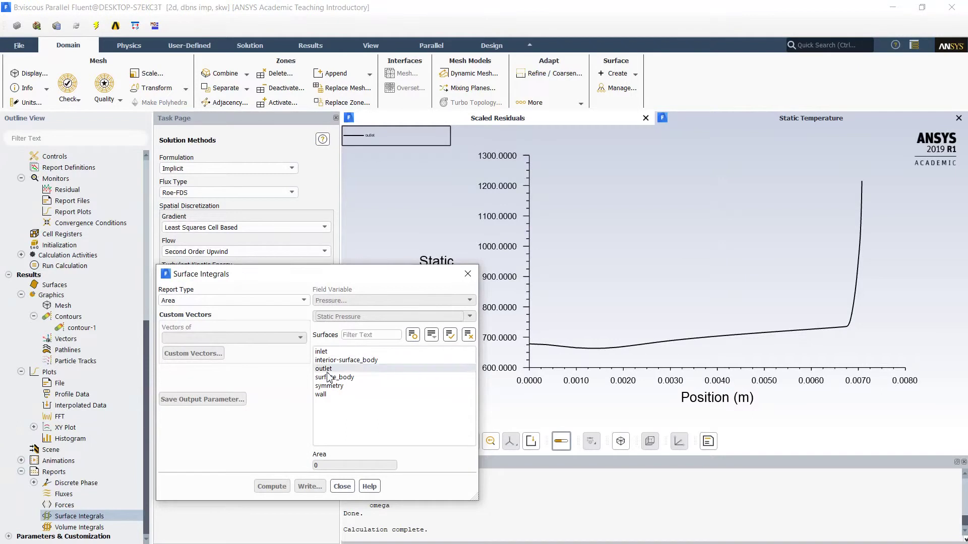
click(323, 369)
click(273, 300)
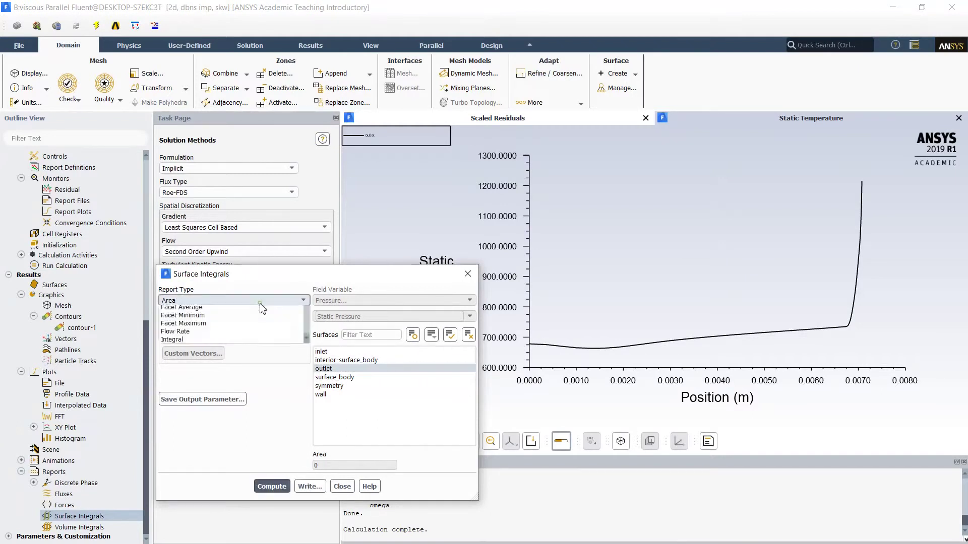
click(252, 318)
click(360, 301)
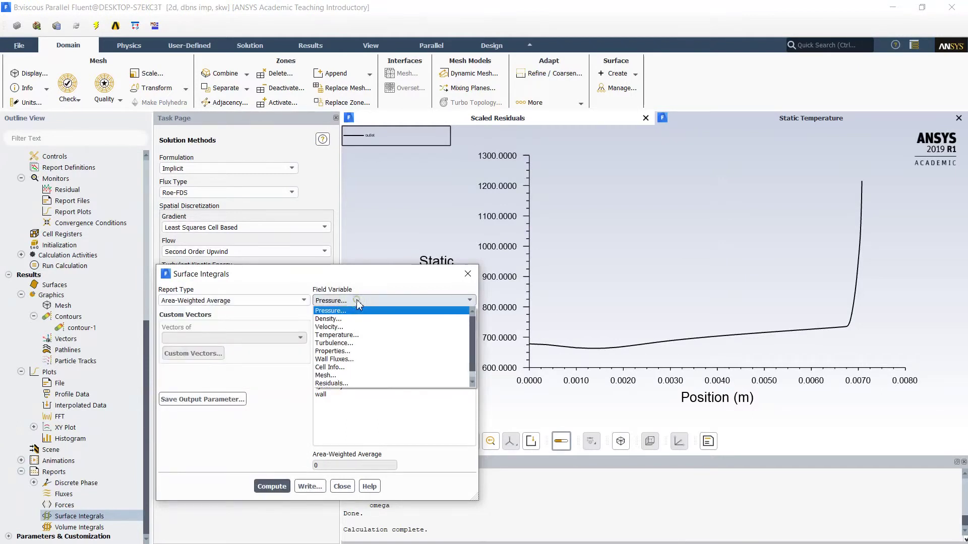
click(355, 323)
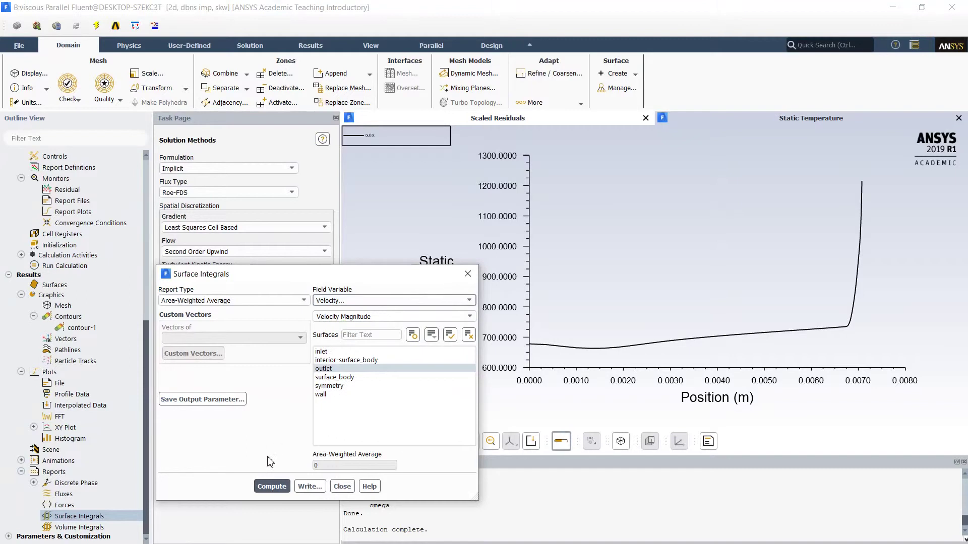
click(272, 487)
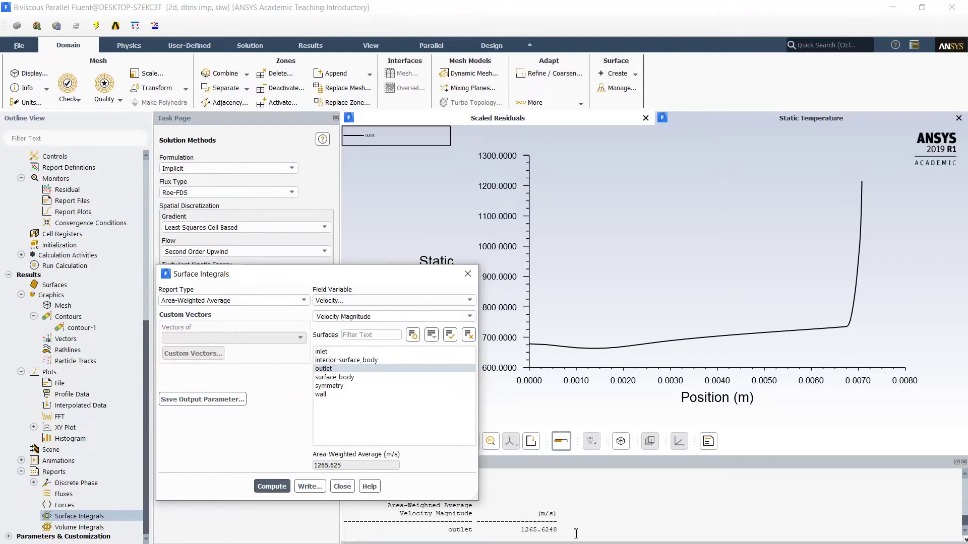
Step: Compute the area-weighted average Mach number on the outlet and close the surface integral report
click(473, 316)
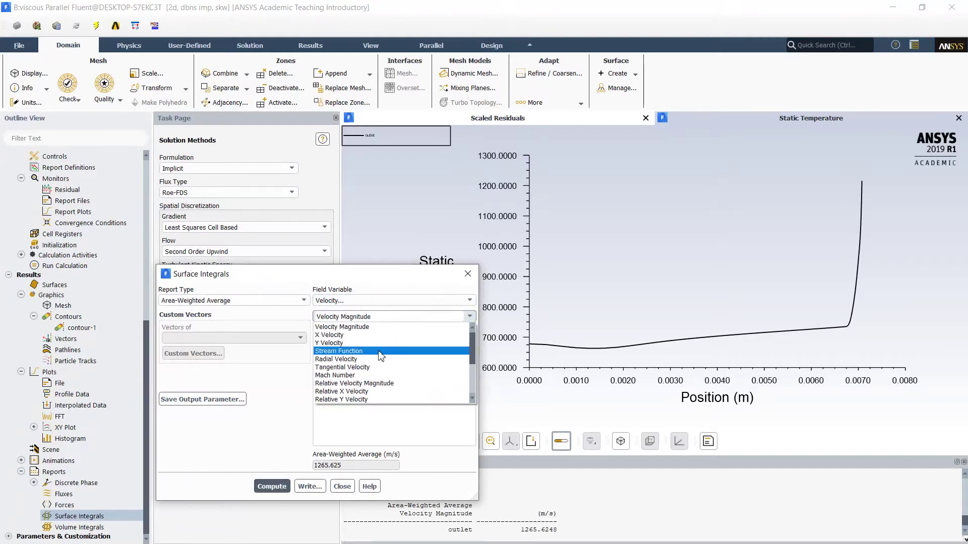
click(359, 377)
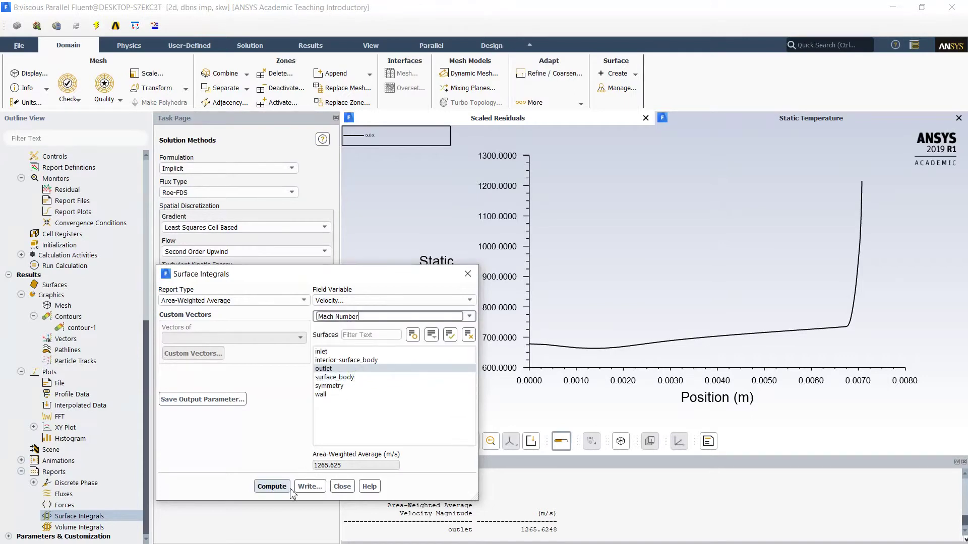
click(275, 487)
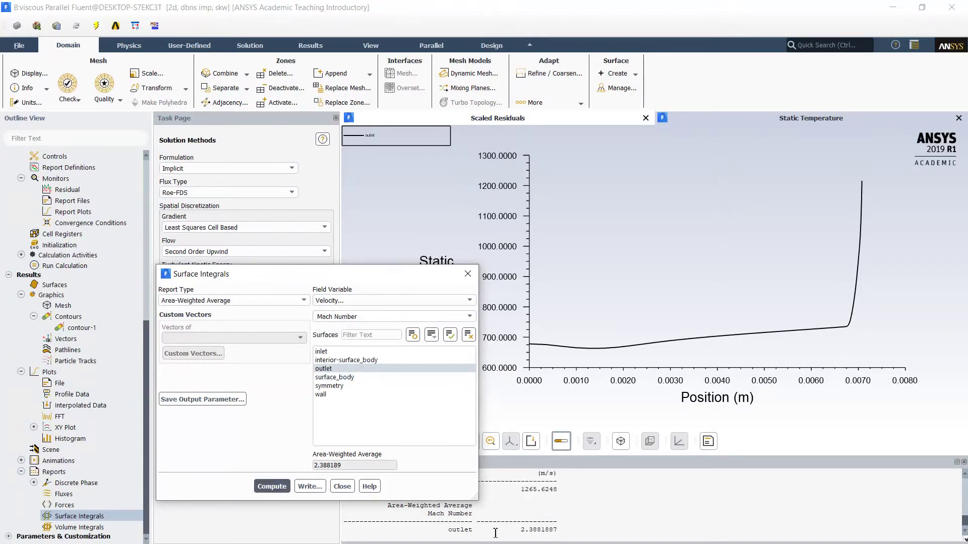
click(398, 300)
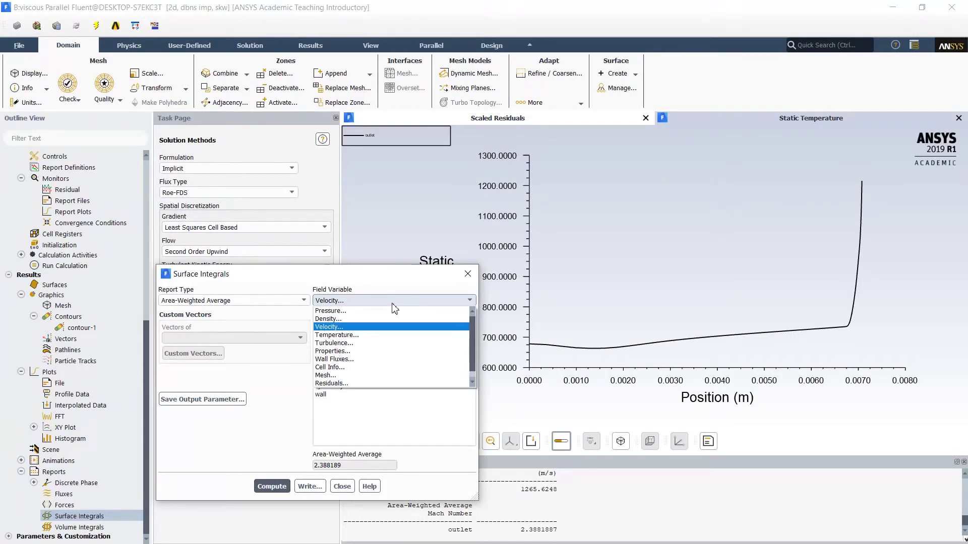
click(341, 486)
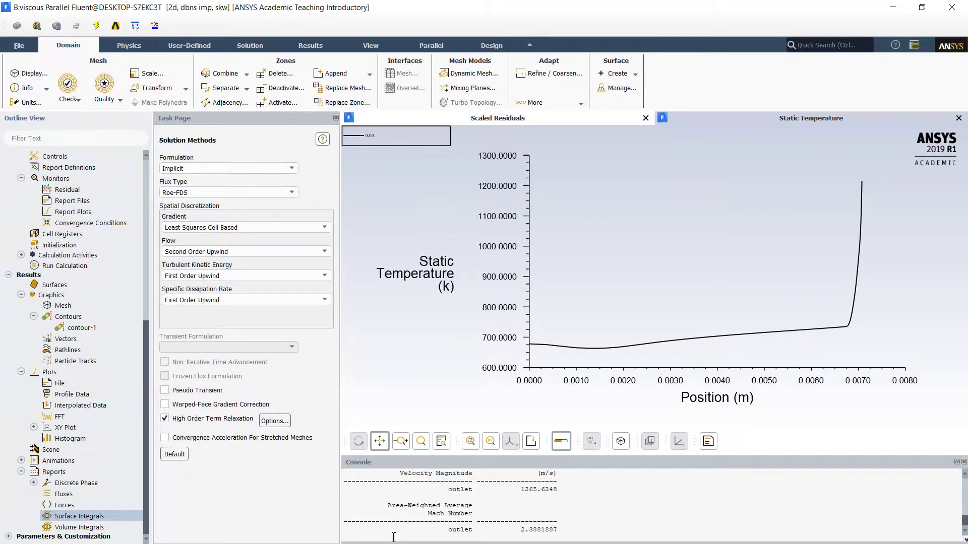
Step: List the plot text commands in the console and run circum-avg-radial
text(/plot)
key(Return)
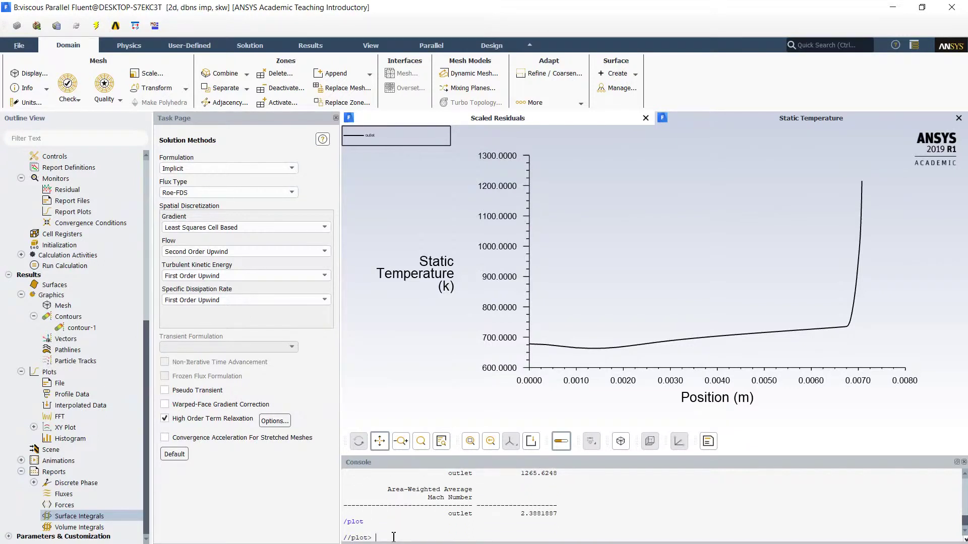
key(Return)
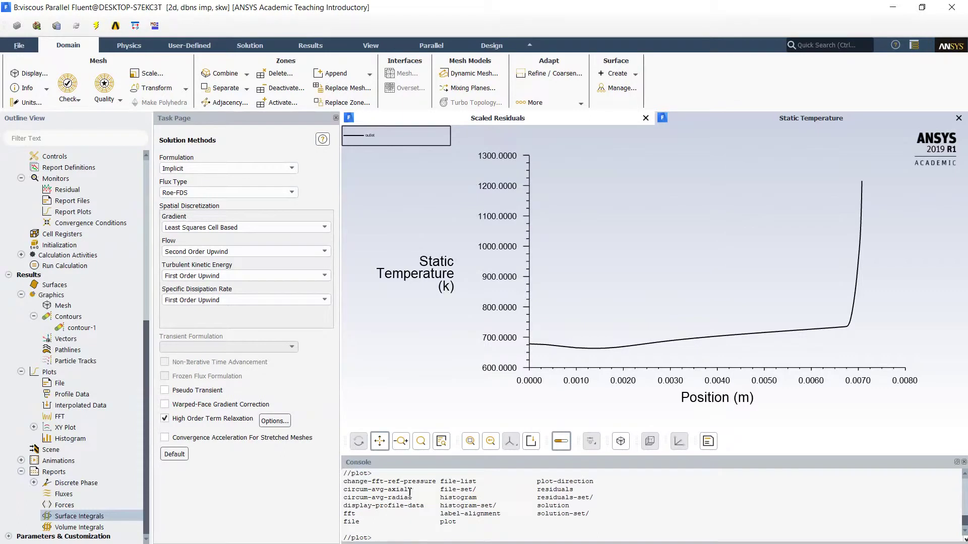
drag(417, 499, 340, 501)
key(ctrl+c)
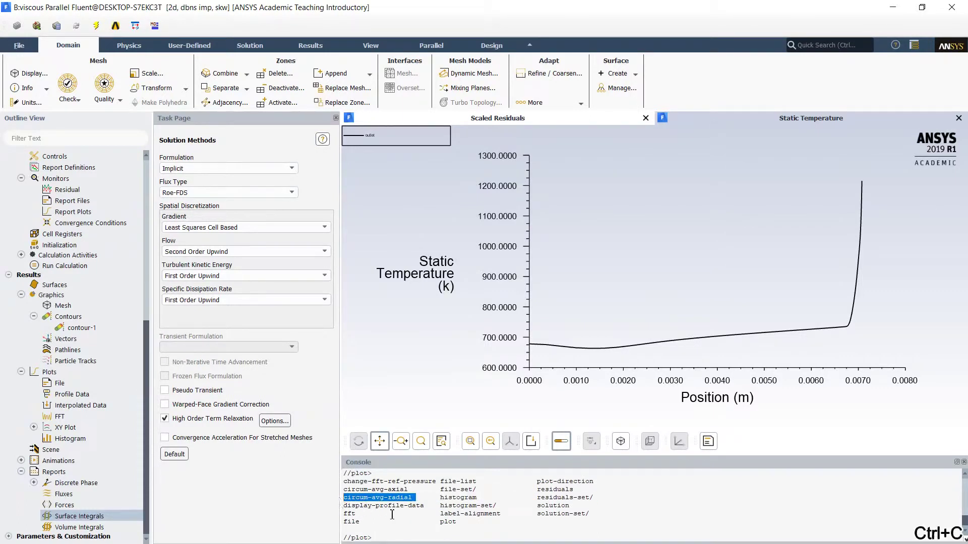
click(399, 537)
key(ctrl+v)
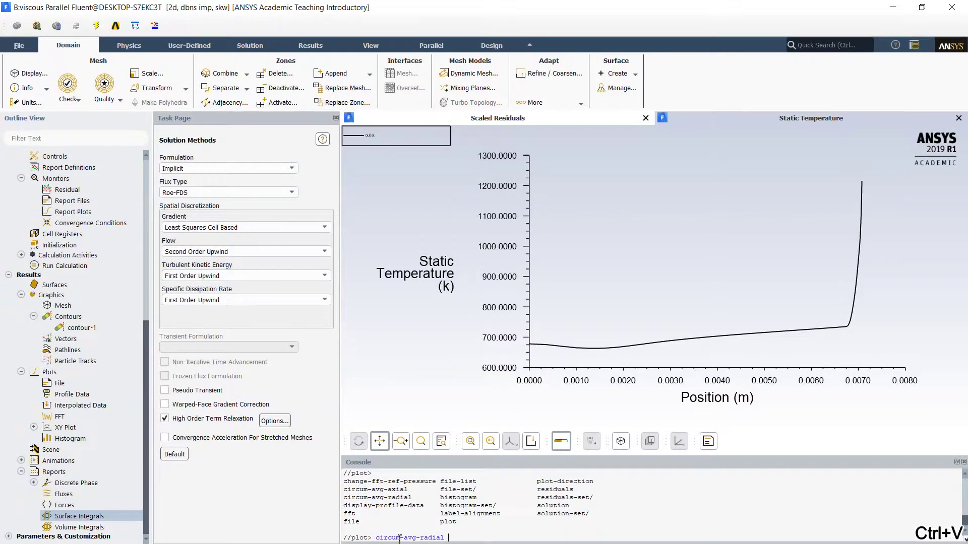
key(Return)
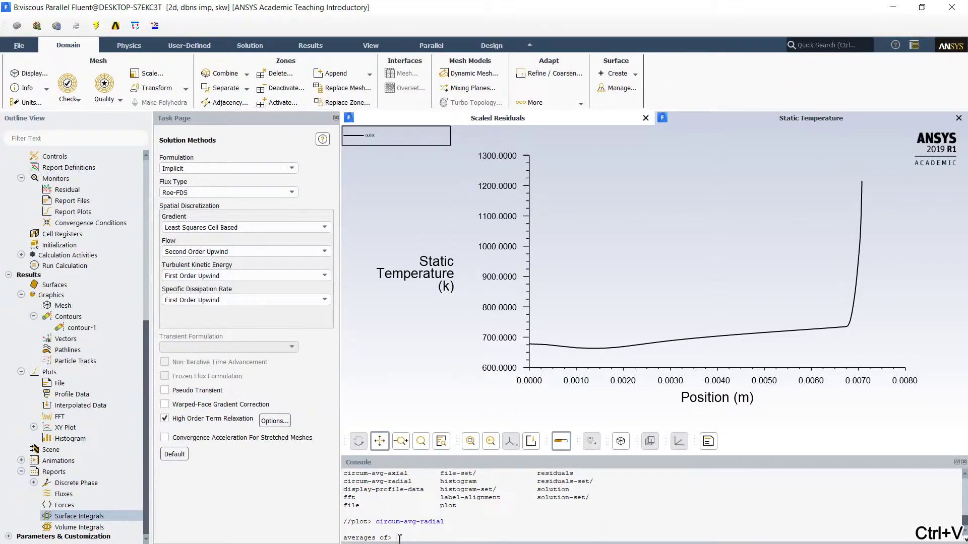
Step: List the available averaging variables and choose mach-number for the radial circumferential average
text(\)
key(Return)
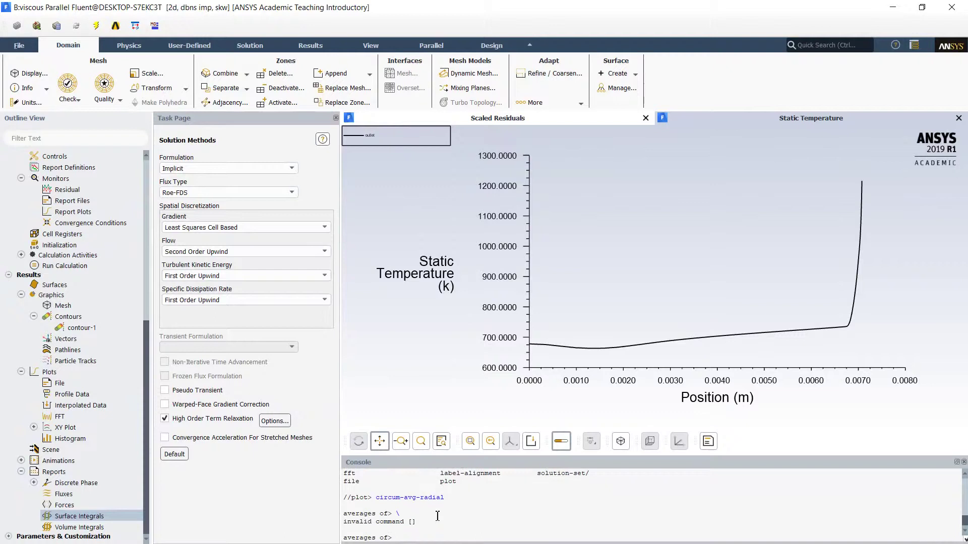
key(Return)
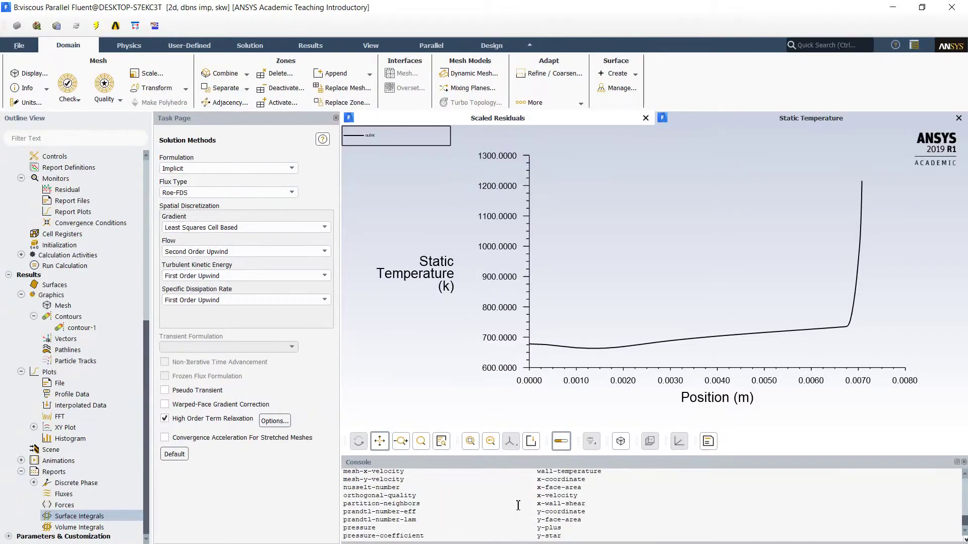
scroll(518, 505, up, 3)
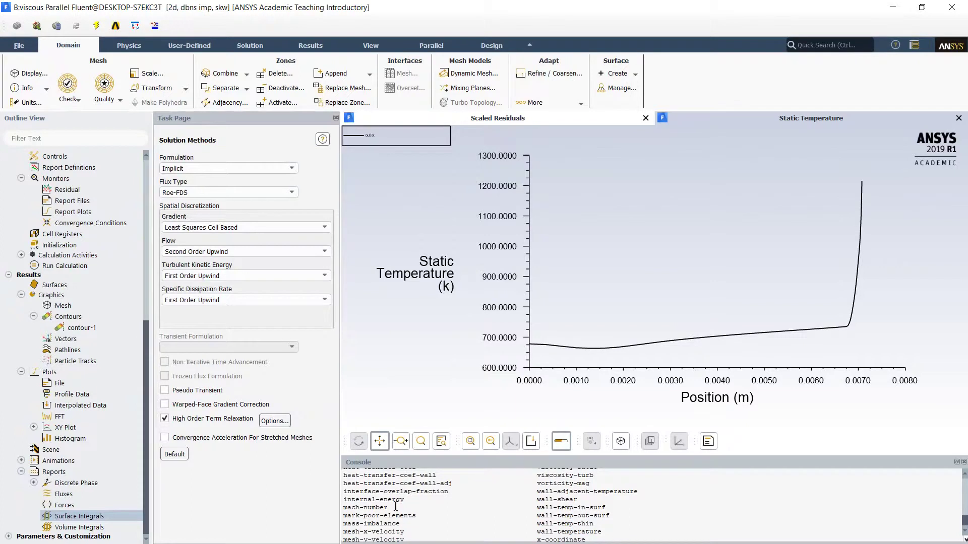
drag(395, 506, 342, 509)
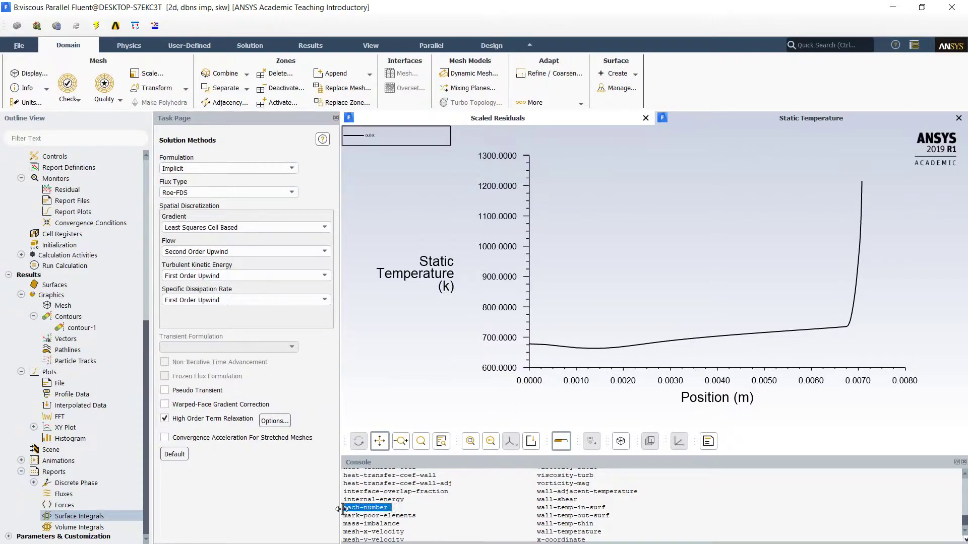
key(ctrl+c)
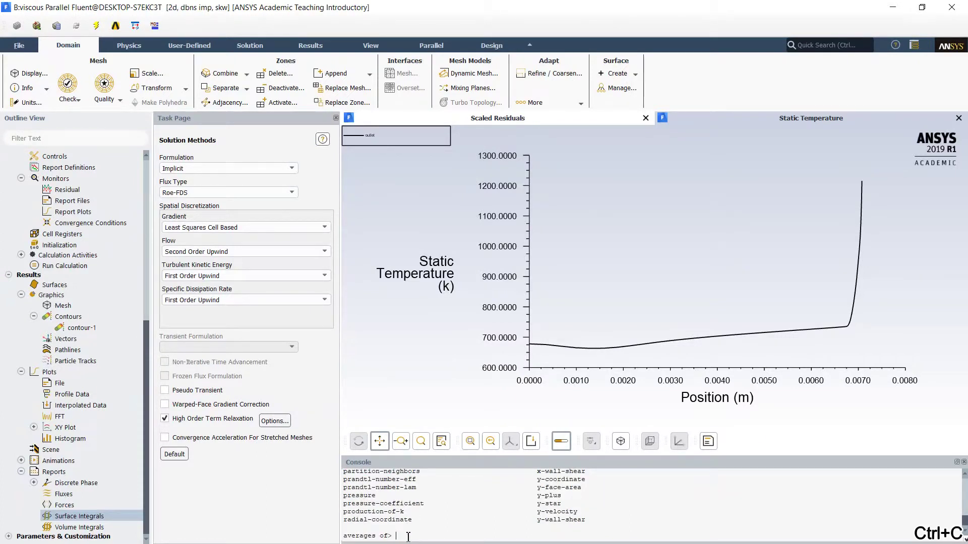
key(ctrl+v)
key(Return)
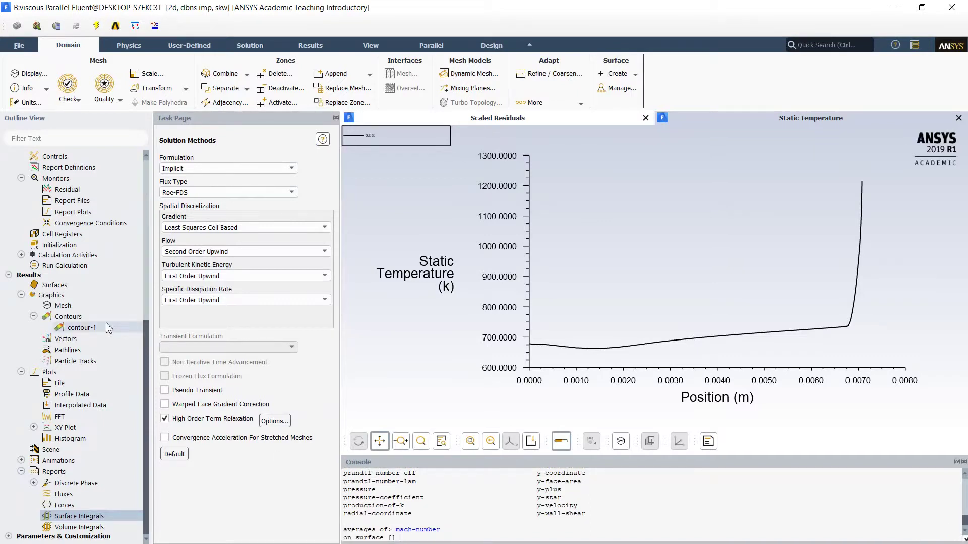
Step: Copy the interior zone's name from its boundary condition and enter interior-surface_body as the averaging surface
scroll(91, 242, up, 4)
double_click(96, 178)
drag(232, 300, 122, 302)
key(ctrl+c)
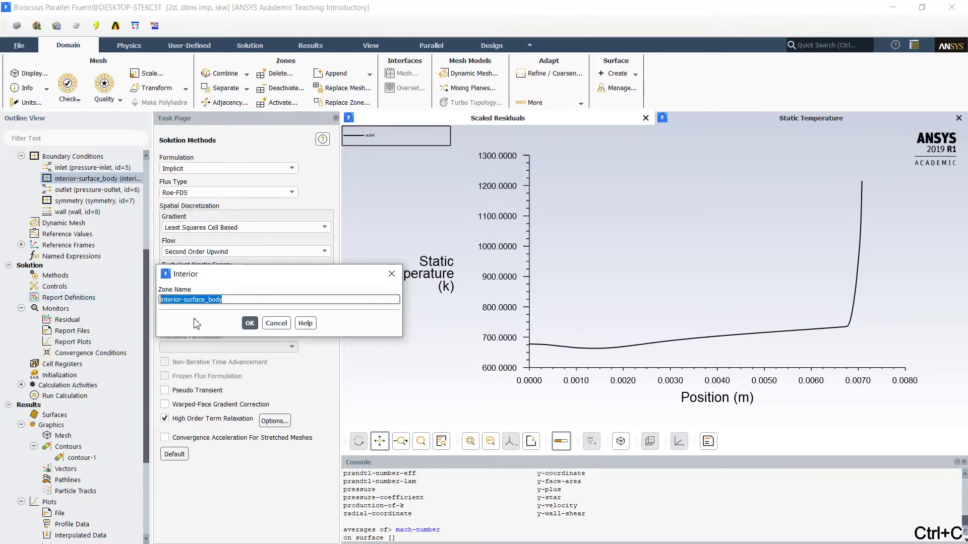
click(250, 323)
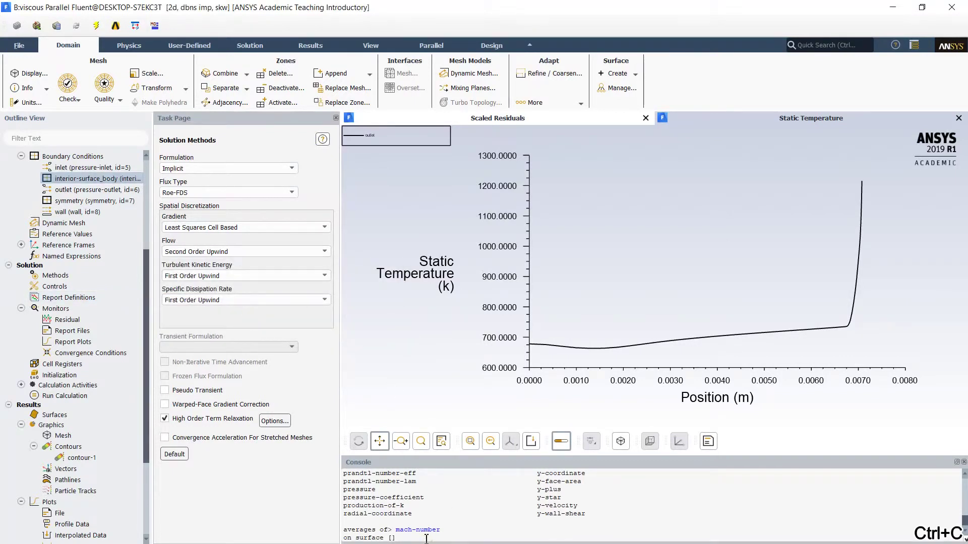
key(ctrl+v)
key(Return)
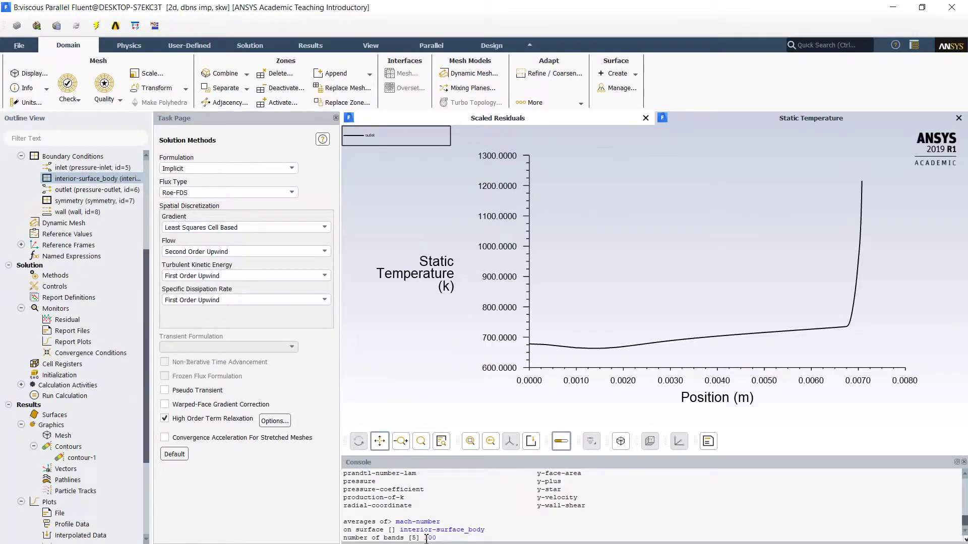
Step: Use 100 bands for the averages and write them to mach_avg.txt with point ordering set to yes
text(100)
key(Return)
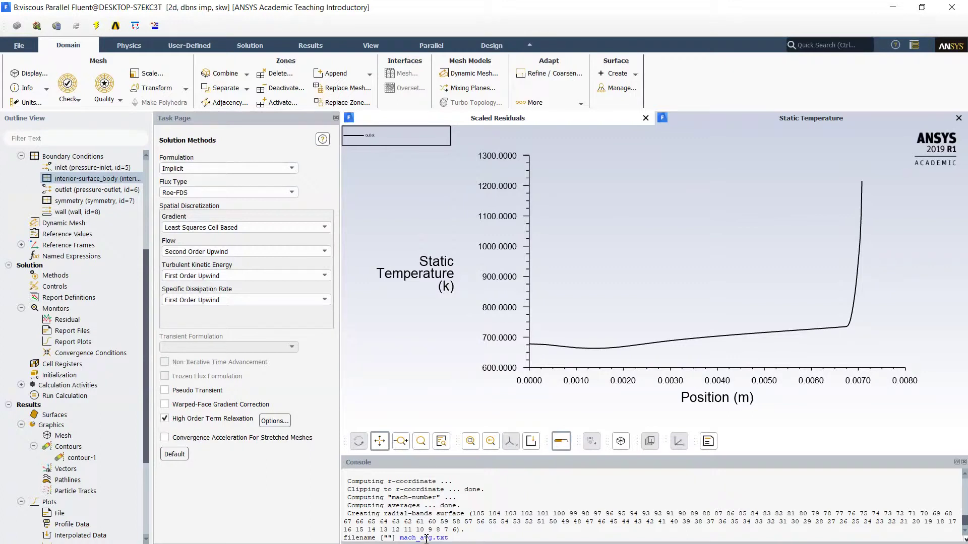
key(Return)
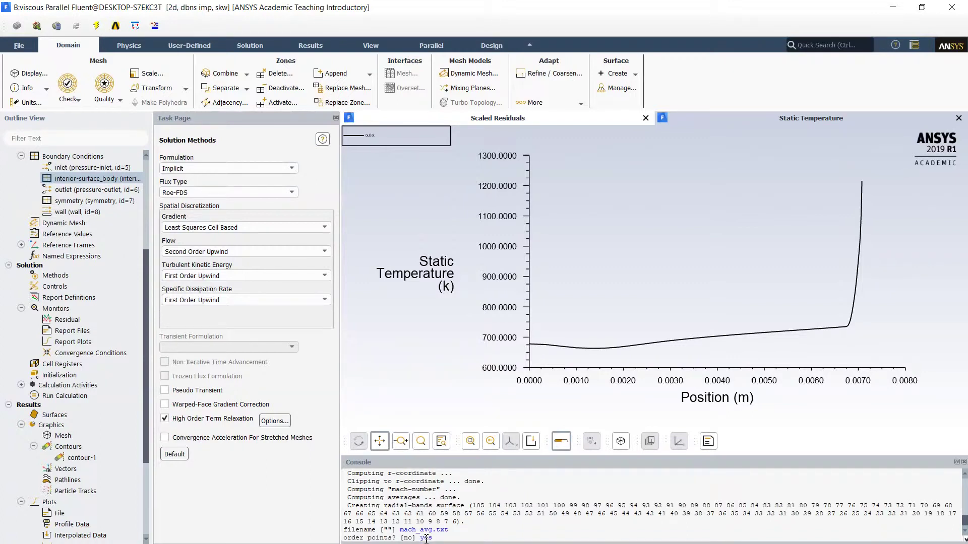
key(Return)
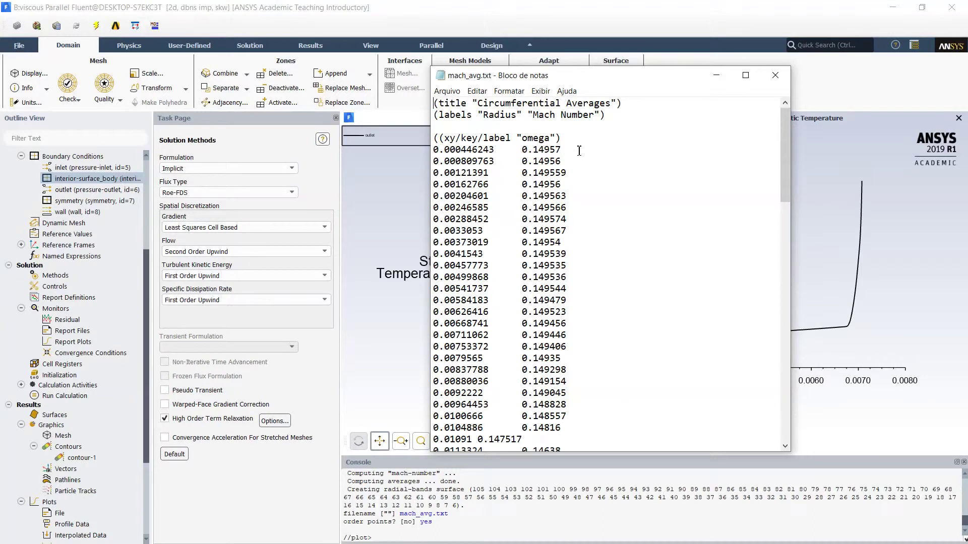
Step: Examine the radius and Mach number averages through the end of mach_avg.txt and close the file
scroll(565, 156, down, 7)
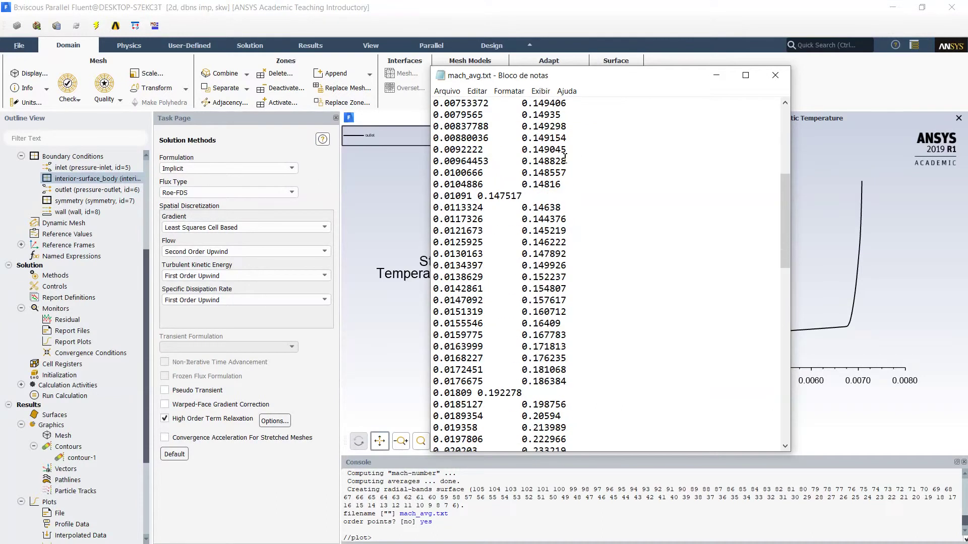
scroll(565, 157, down, 6)
scroll(565, 158, down, 4)
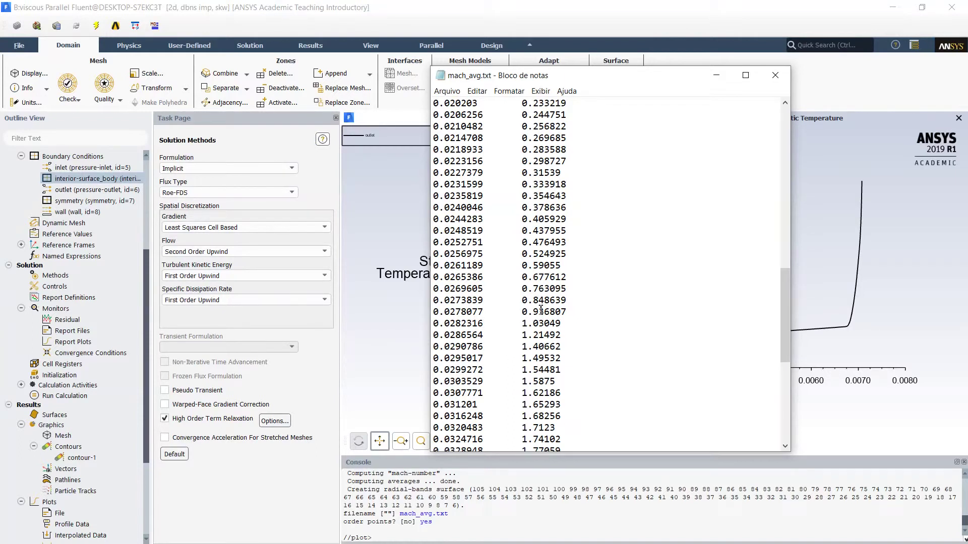
scroll(452, 323, down, 8)
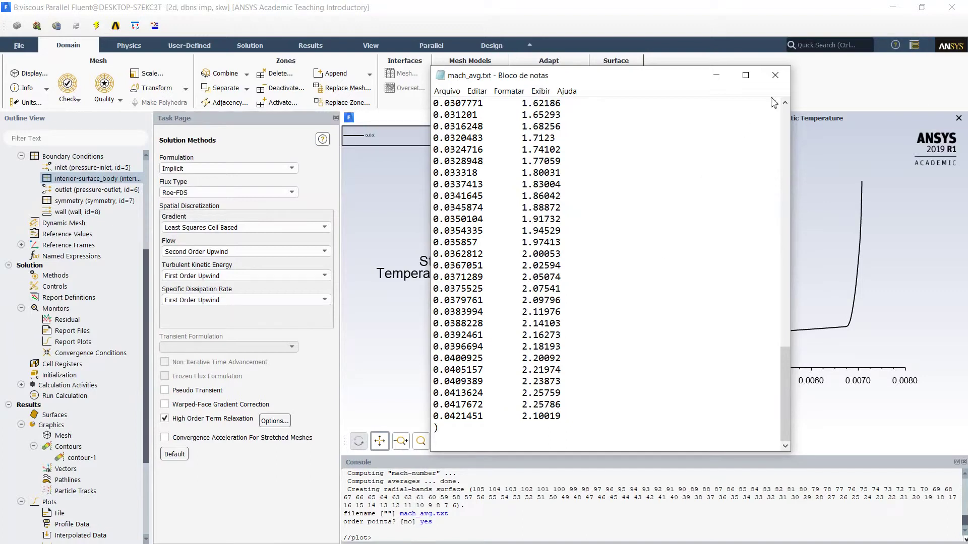
click(775, 76)
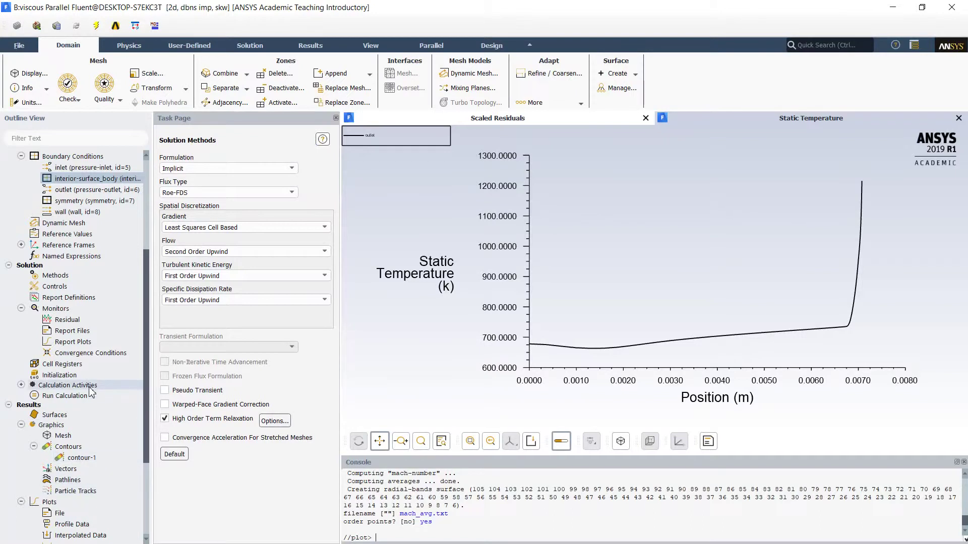
Step: Reopen xy-plot-1 and set its Y axis number precision to 0 decimals
scroll(91, 393, down, 4)
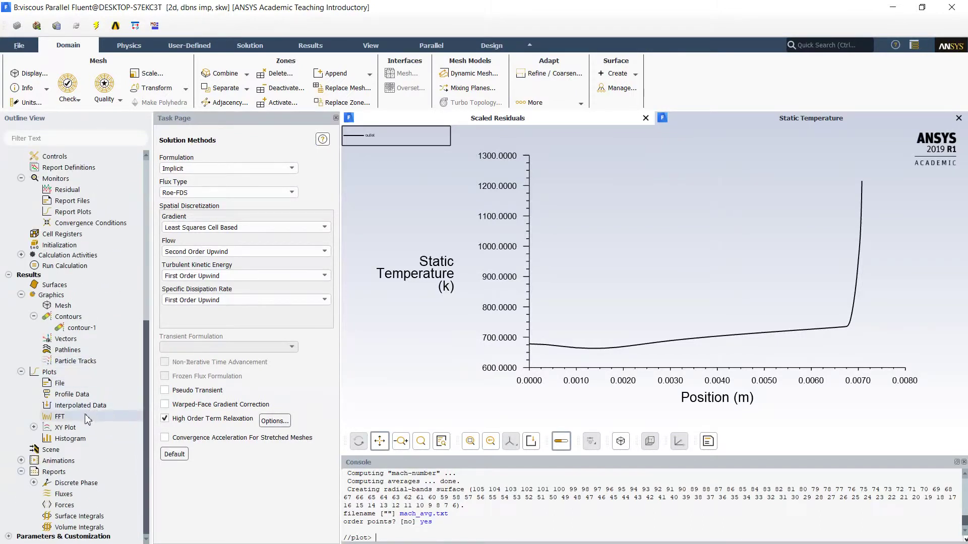
click(34, 427)
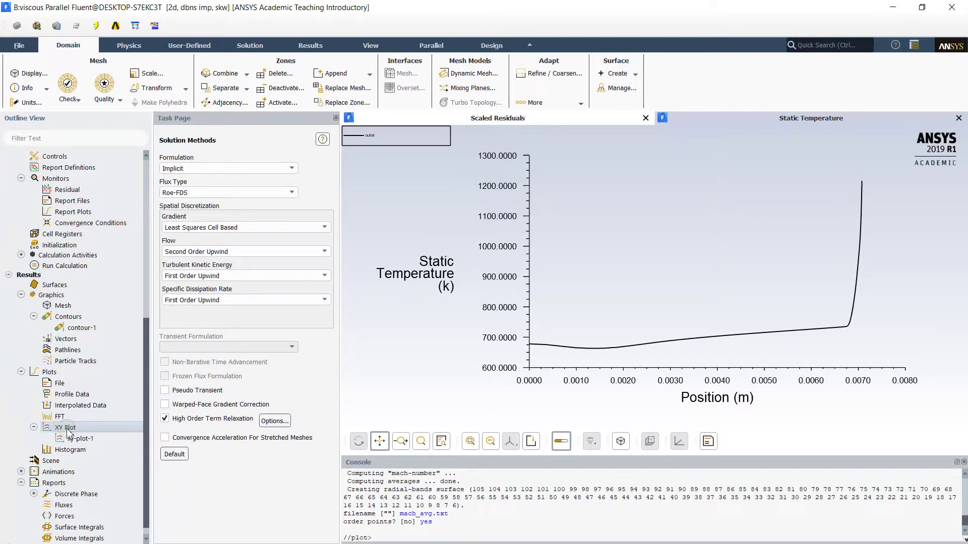
click(64, 428)
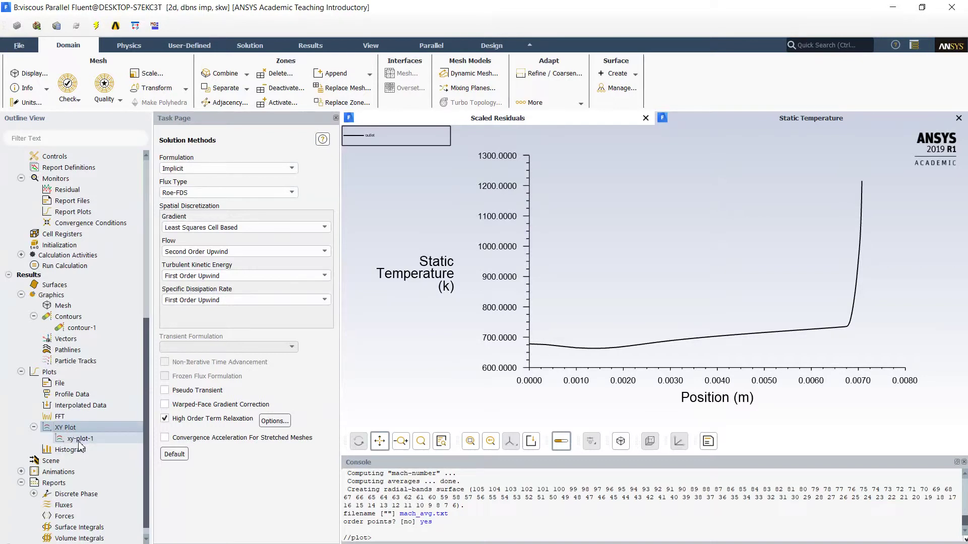
double_click(80, 439)
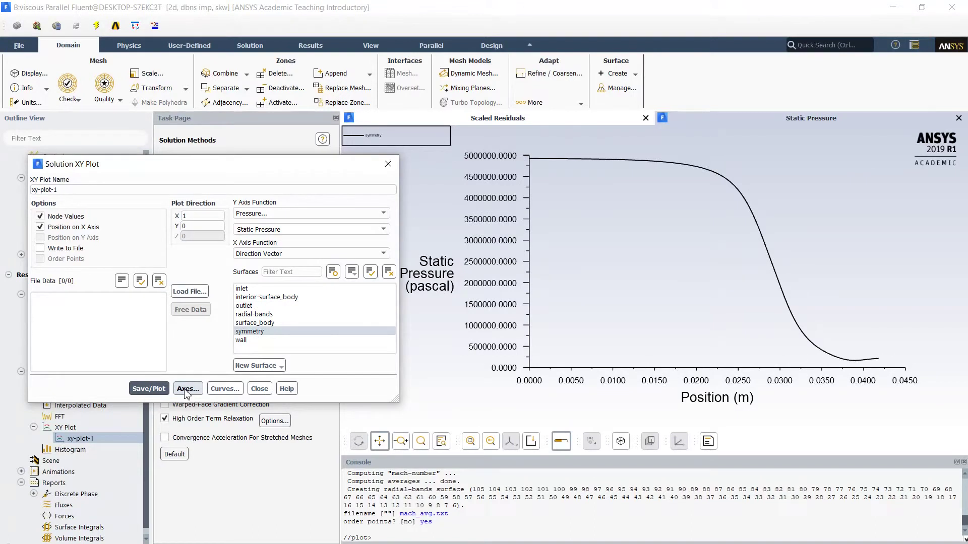
click(186, 389)
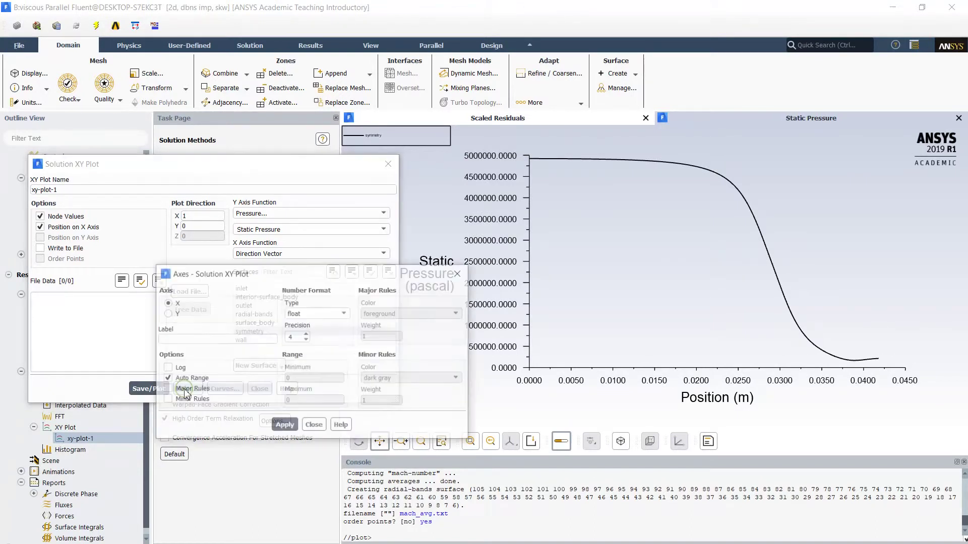
click(169, 314)
click(308, 341)
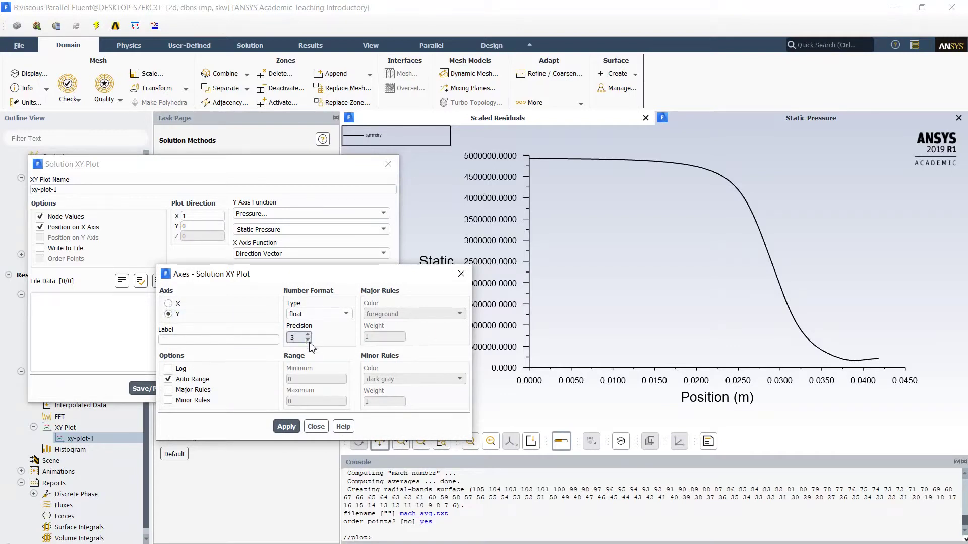
click(308, 341)
click(308, 341)
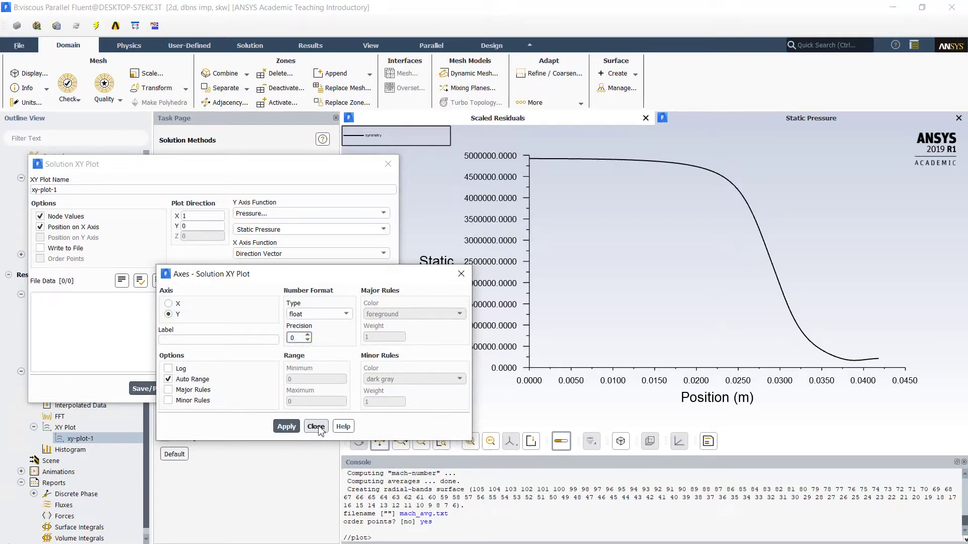
click(285, 427)
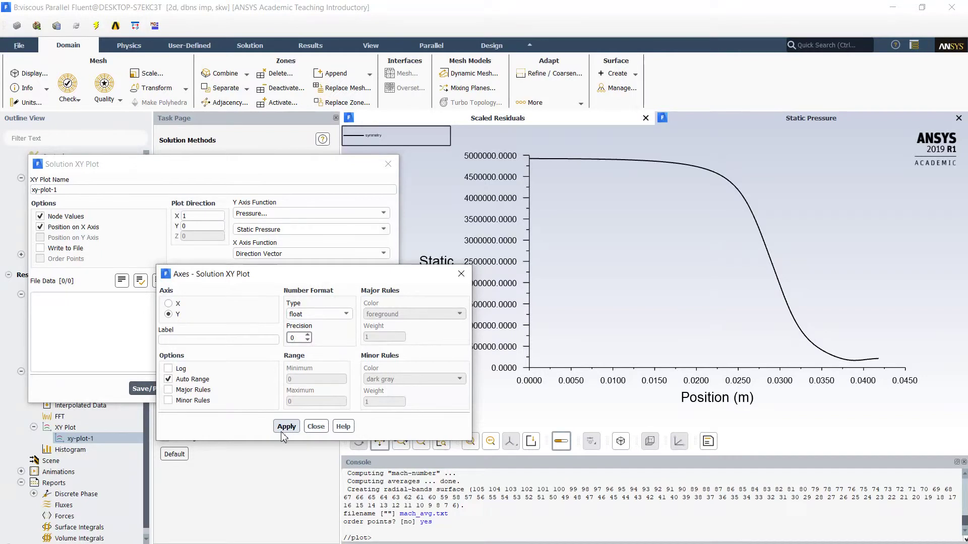
Step: Apply a logarithmic scale to the Y axis and replot the static pressure along the symmetry line
click(170, 370)
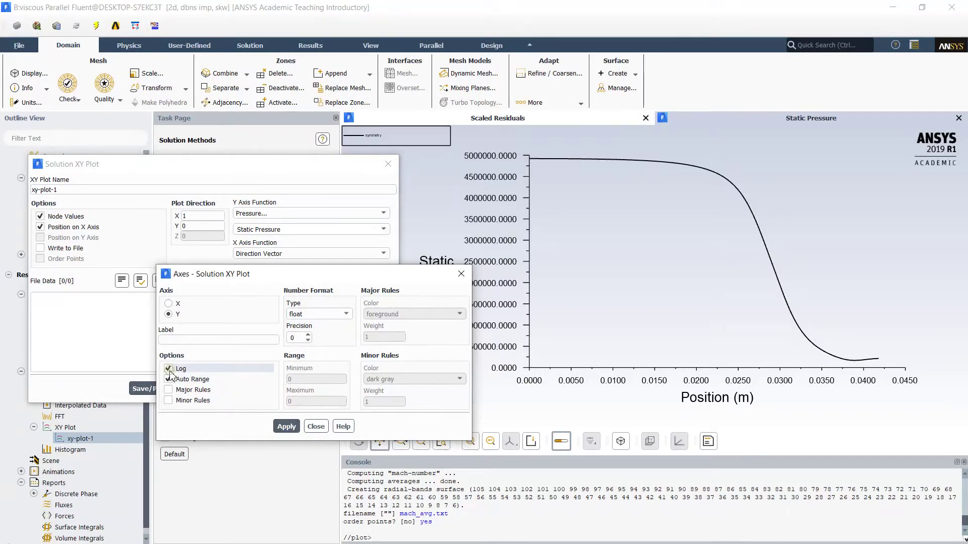
click(277, 428)
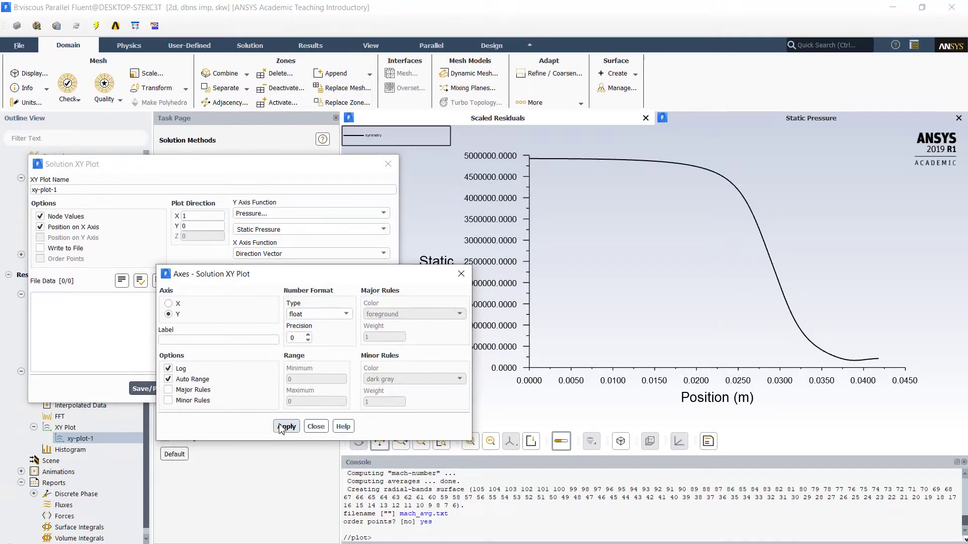
click(277, 427)
click(280, 427)
click(315, 427)
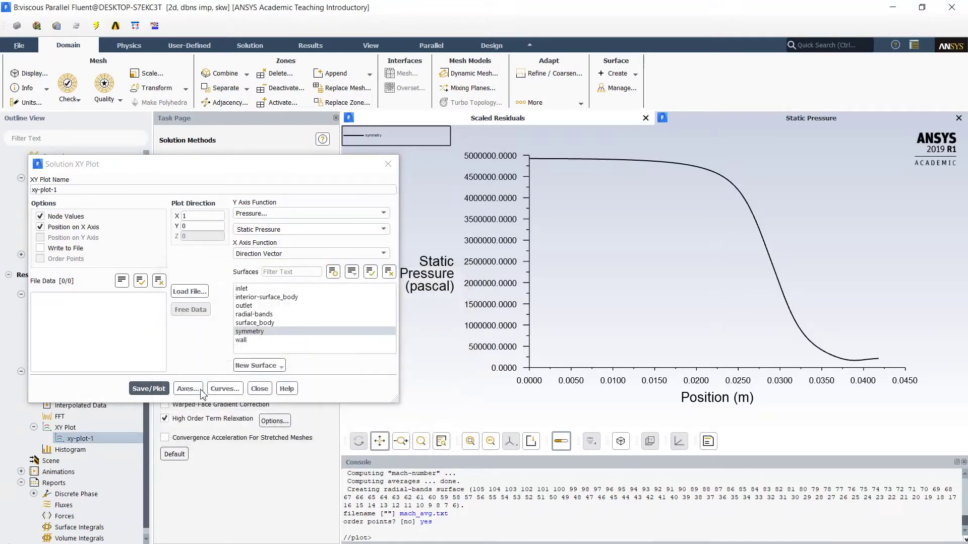
click(149, 389)
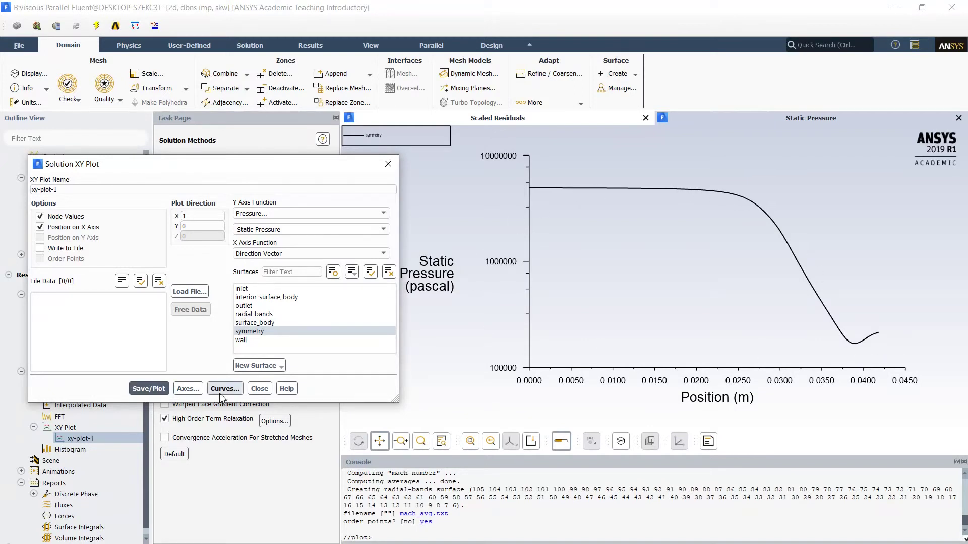
Step: Change the line color of the symmetry curve to blue and replot the static pressure
key(Return)
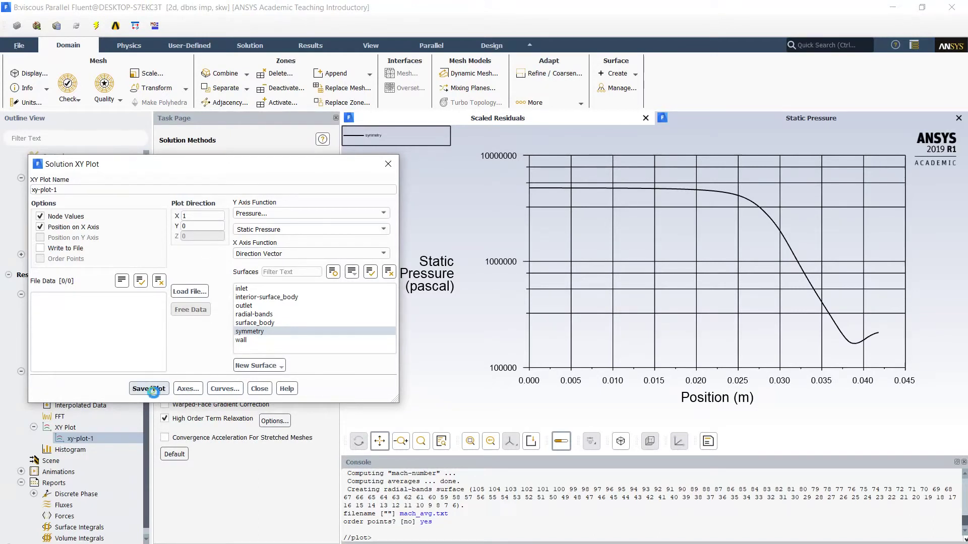
click(226, 388)
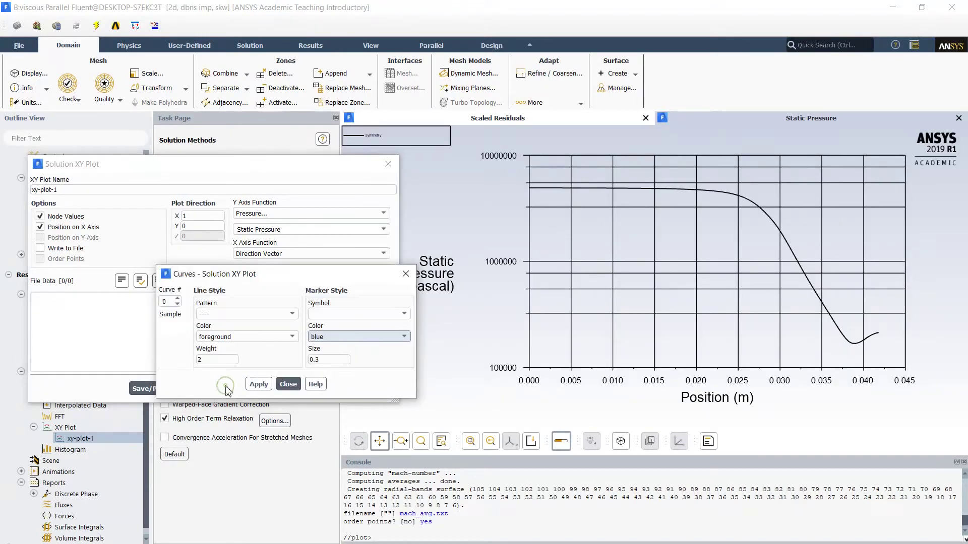
click(247, 337)
scroll(245, 356, up, 1)
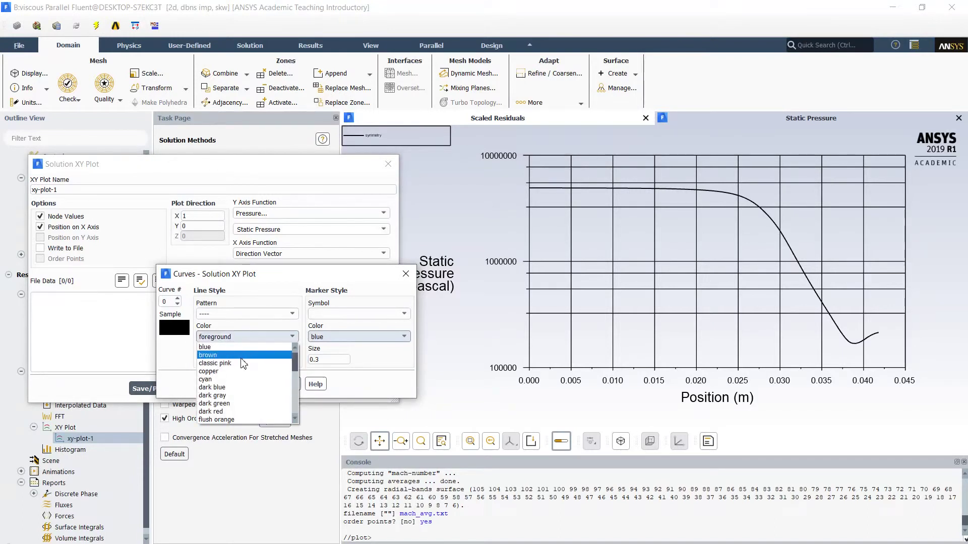
scroll(245, 357, up, 1)
click(245, 355)
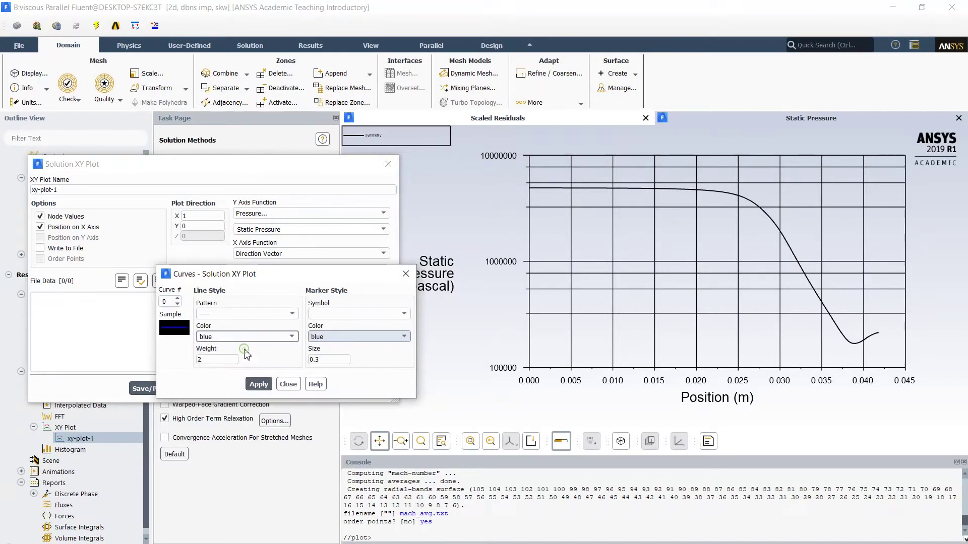
click(259, 384)
click(288, 384)
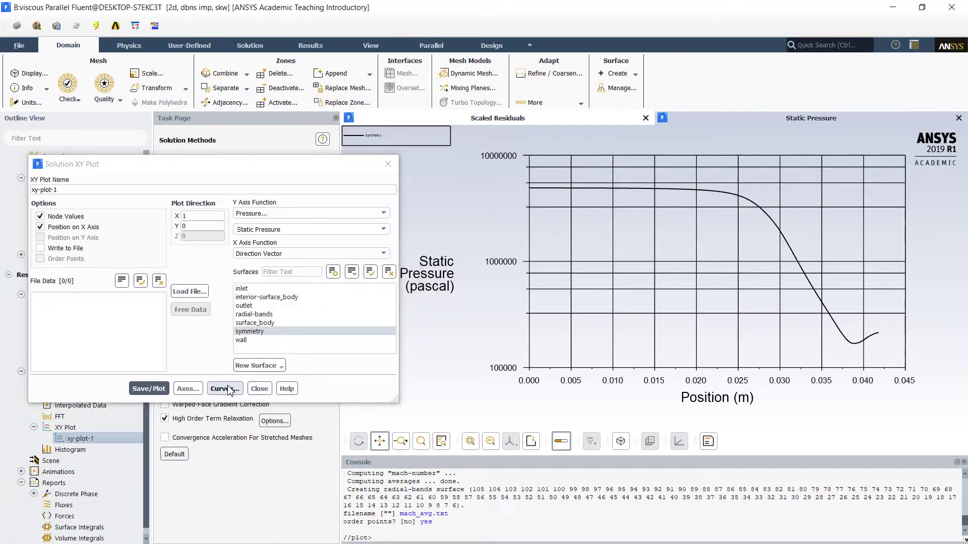
click(156, 389)
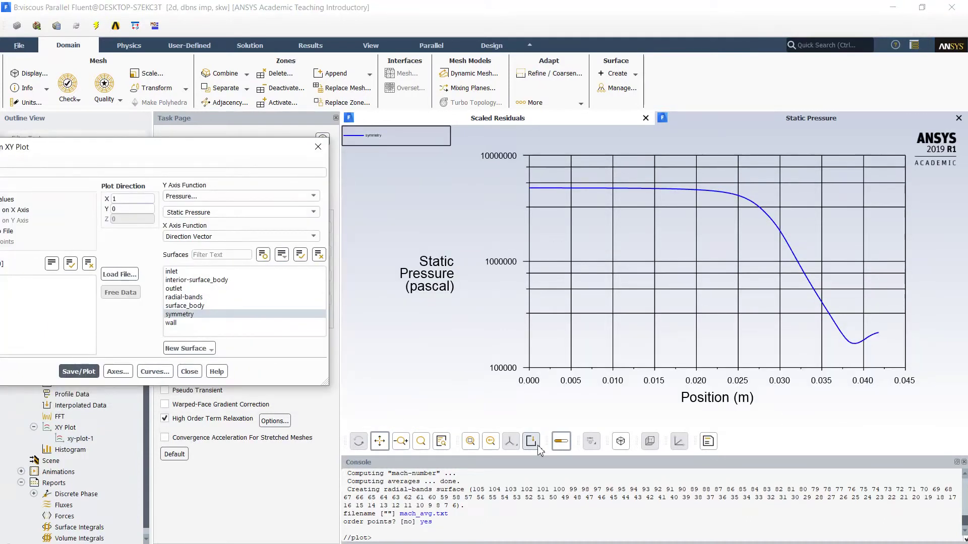
Step: Preview the JPEG picture of the static pressure plot on a white background, and close the picture and plot settings
click(531, 442)
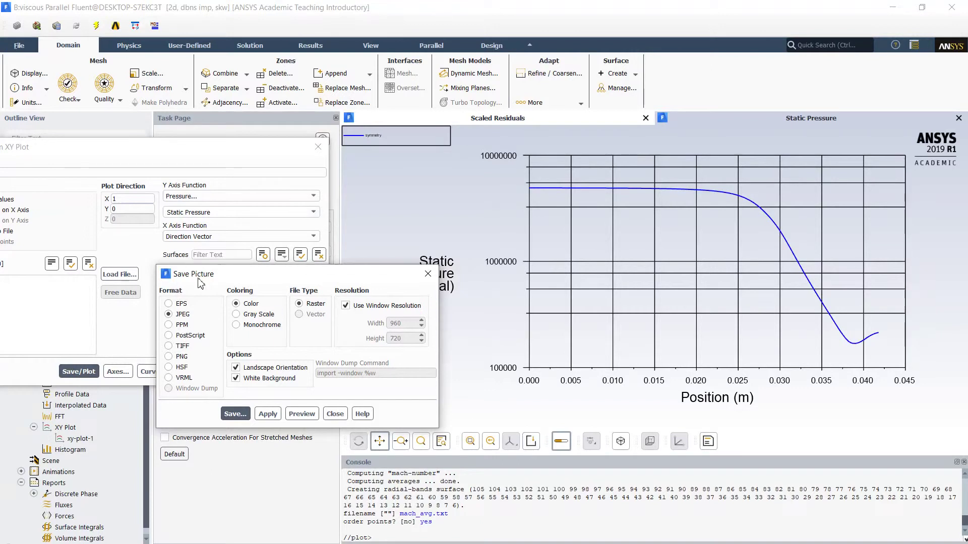
click(293, 417)
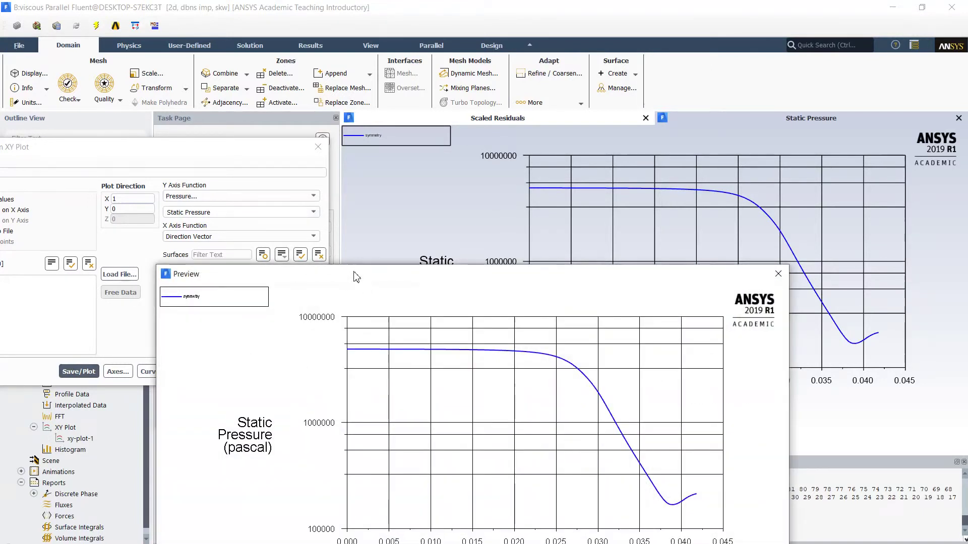
drag(335, 100, 335, 65)
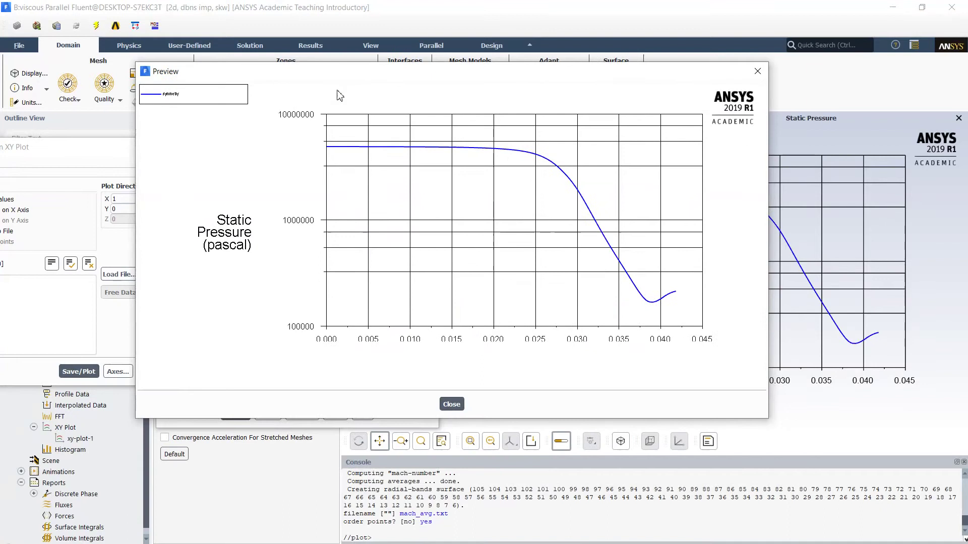
click(451, 405)
click(335, 416)
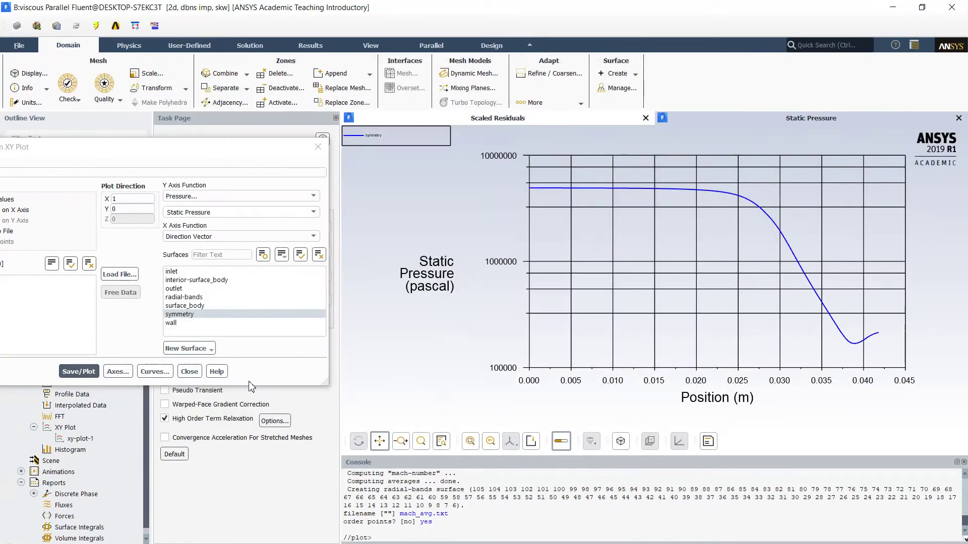
click(186, 373)
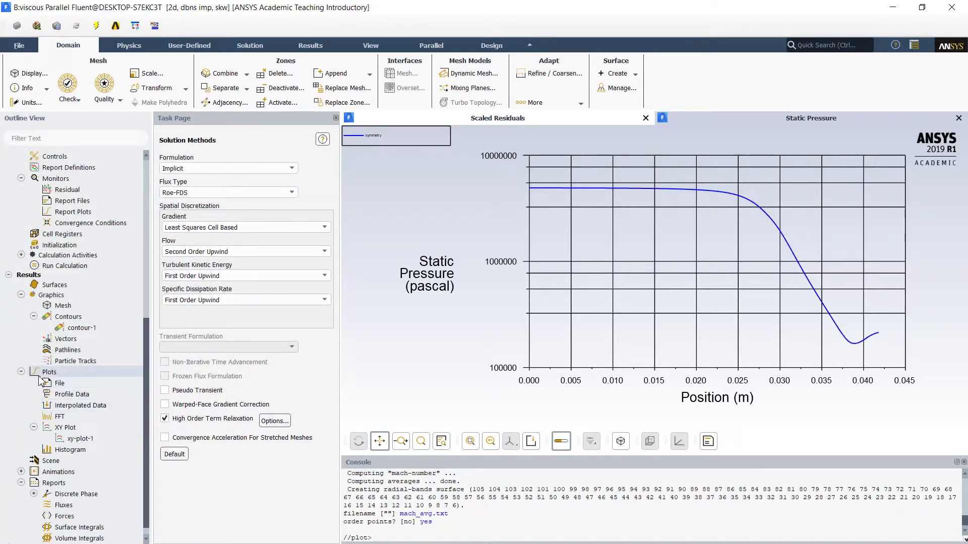
Step: Create pathlines released from the inlet with 1000 steps and display them colored by Particle ID
scroll(42, 381, down, 1)
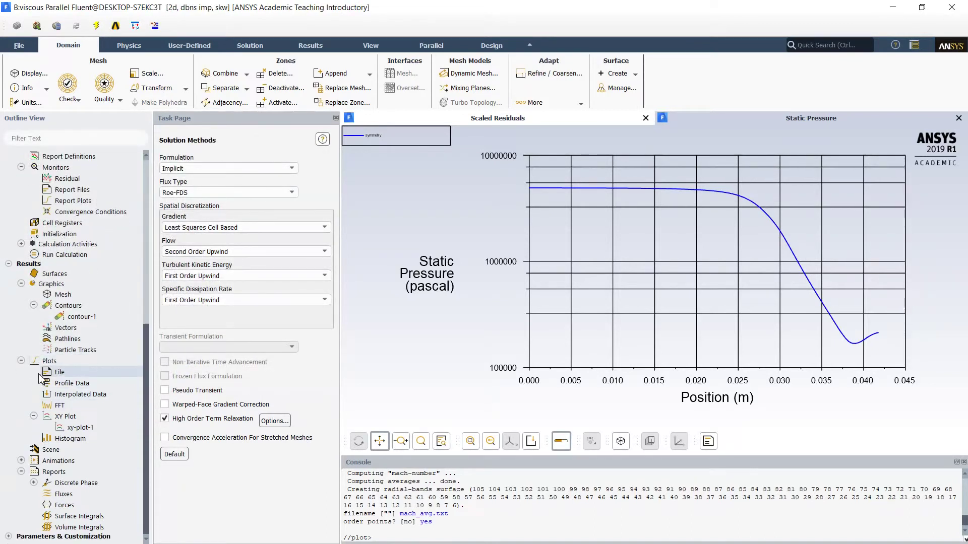
double_click(67, 339)
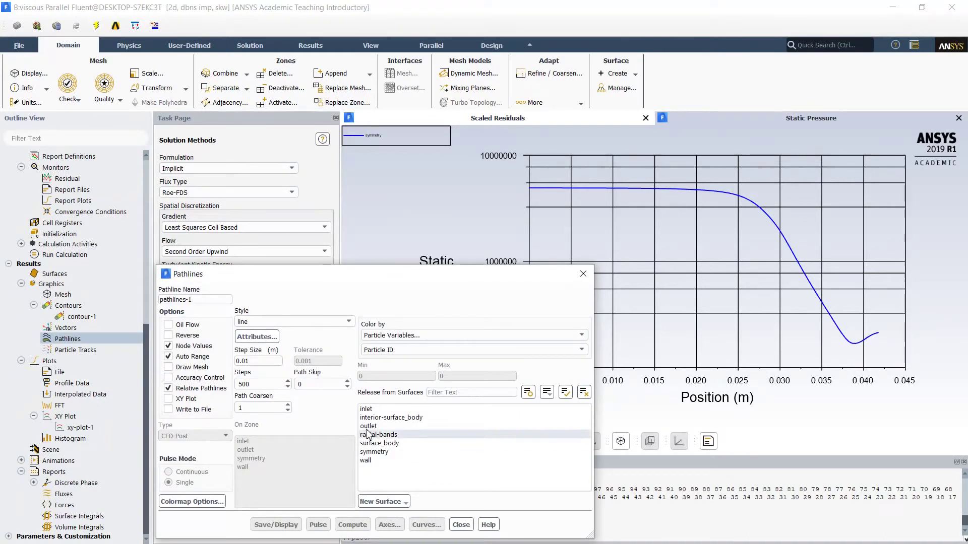
click(366, 408)
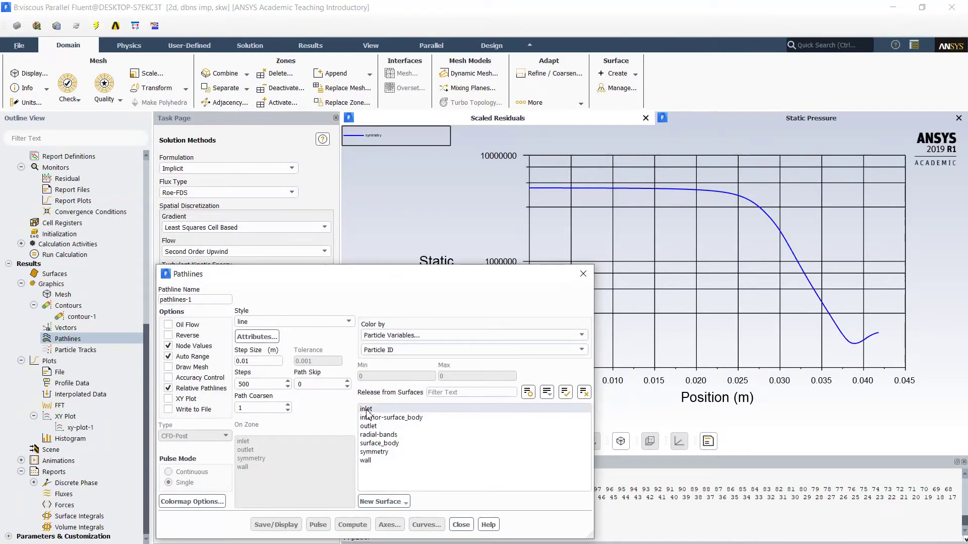
double_click(263, 385)
text(1)
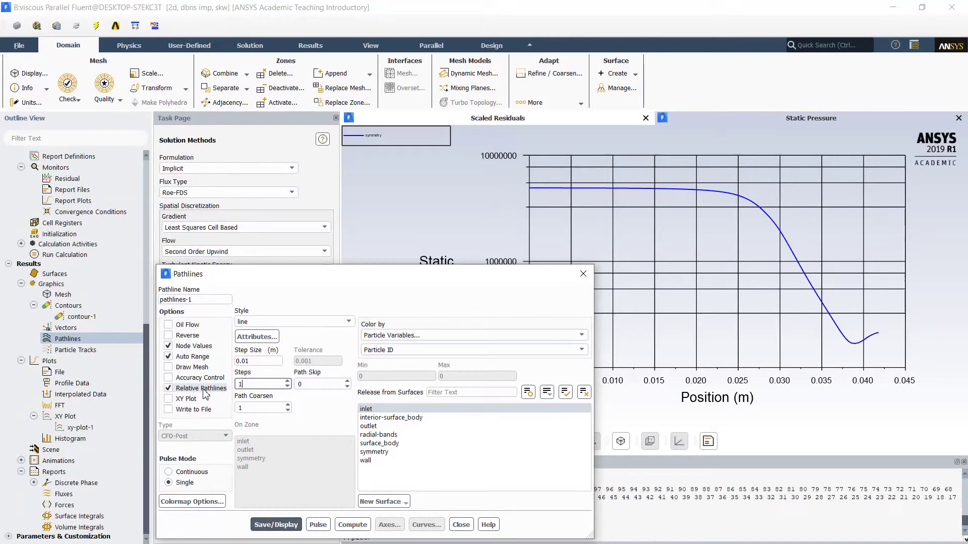
text(000)
click(285, 524)
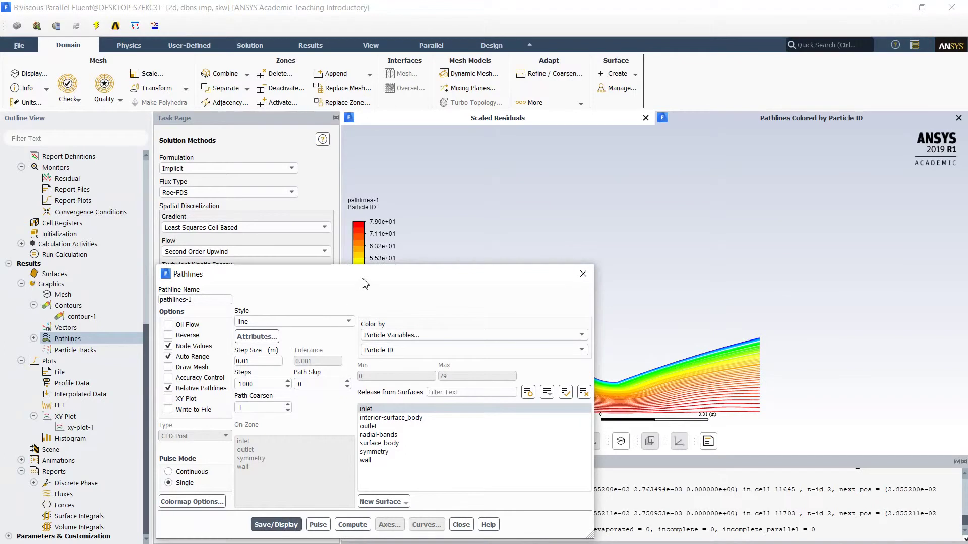
drag(361, 274, 96, 179)
drag(404, 371, 649, 292)
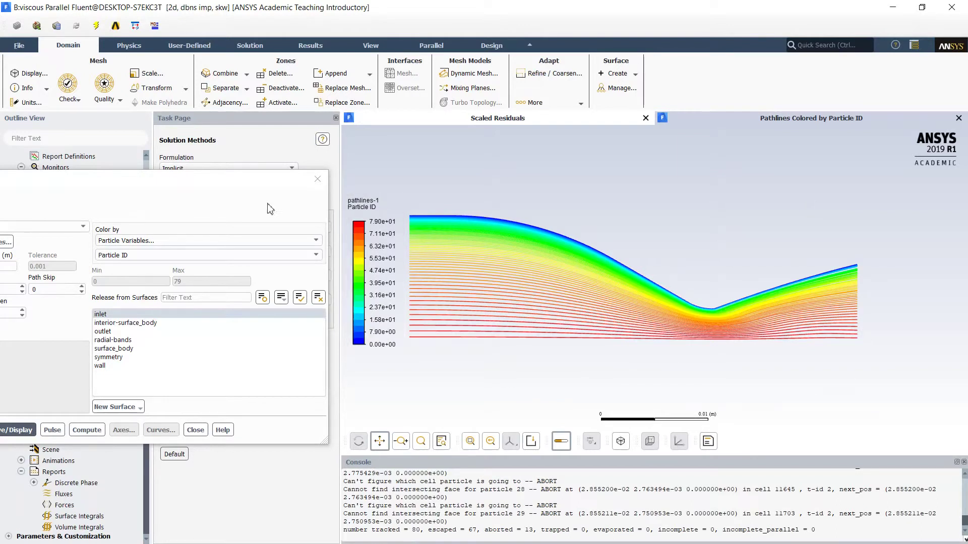
Step: Recolor the pathlines by Static Pressure, redisplay them and close the pathline settings
click(202, 242)
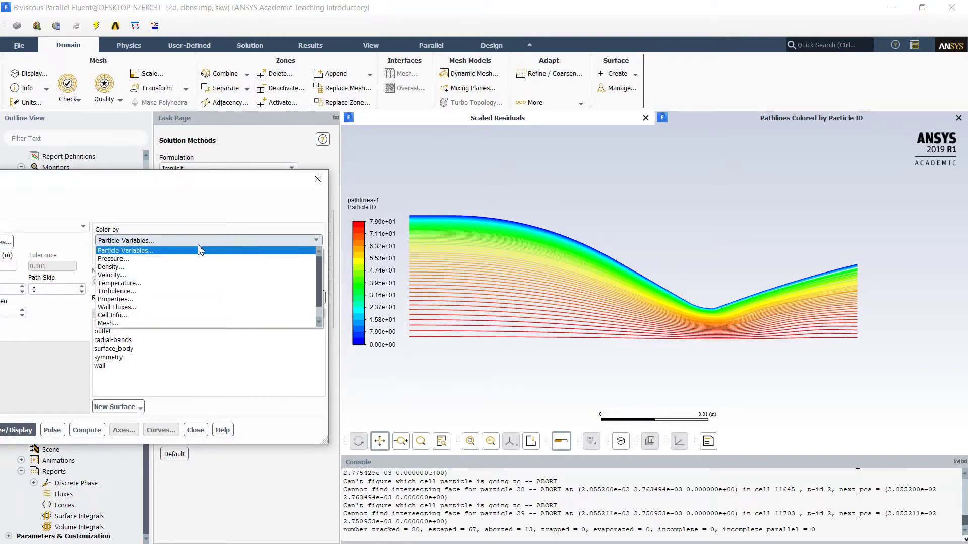
click(172, 258)
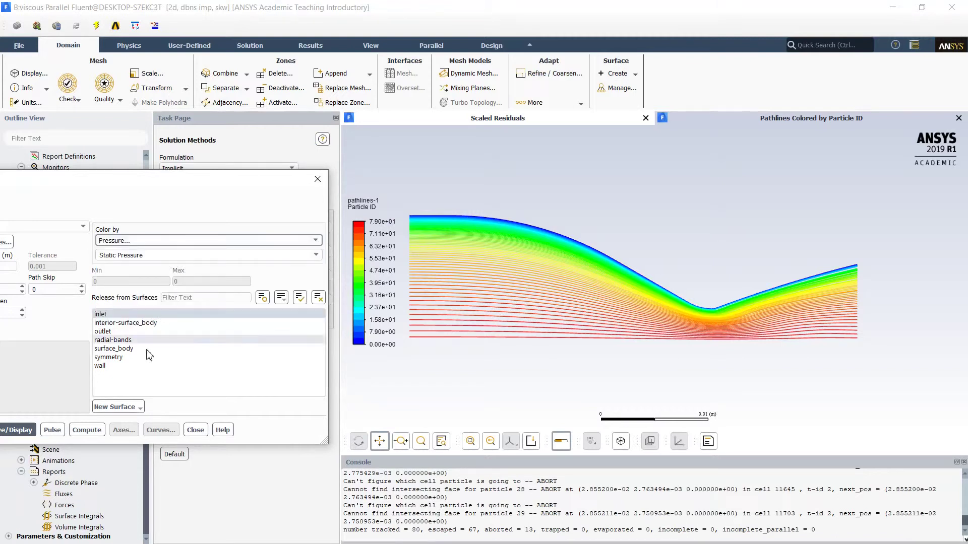
click(25, 431)
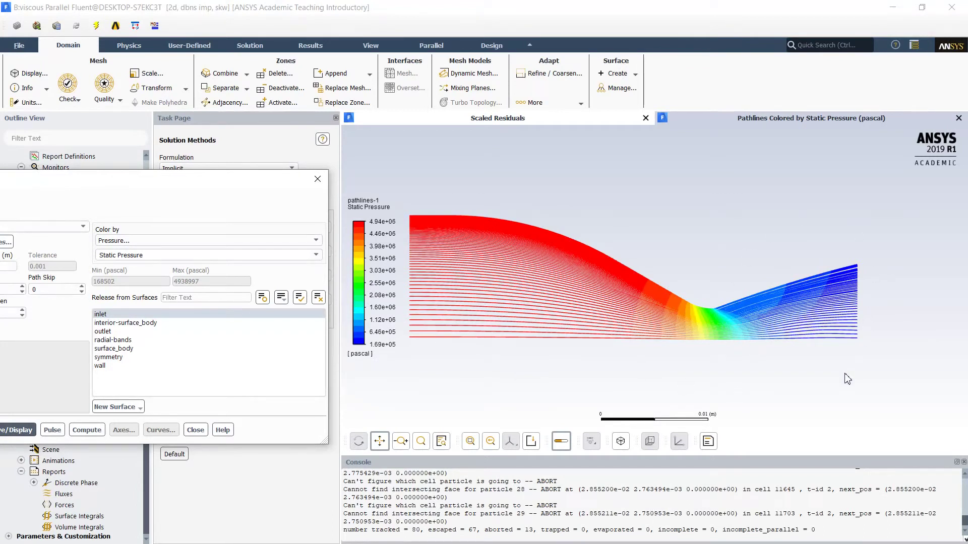
click(196, 430)
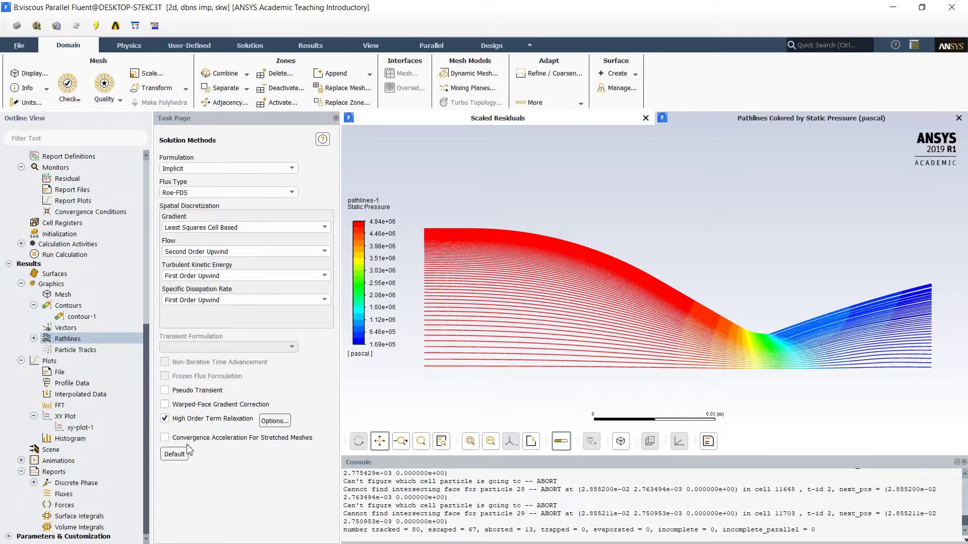
Step: Print a force report for the wall zone along the direction vector X 1, Y 0
double_click(66, 506)
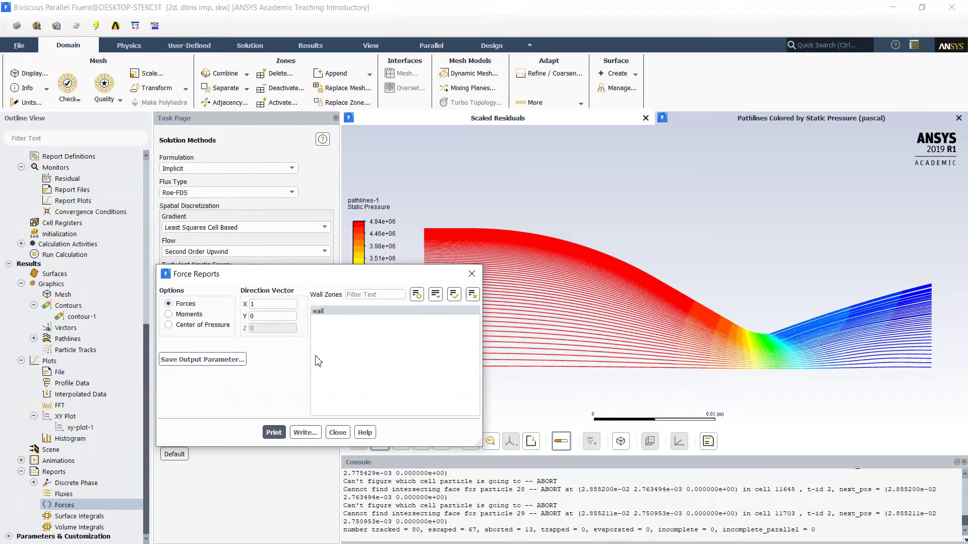
click(278, 434)
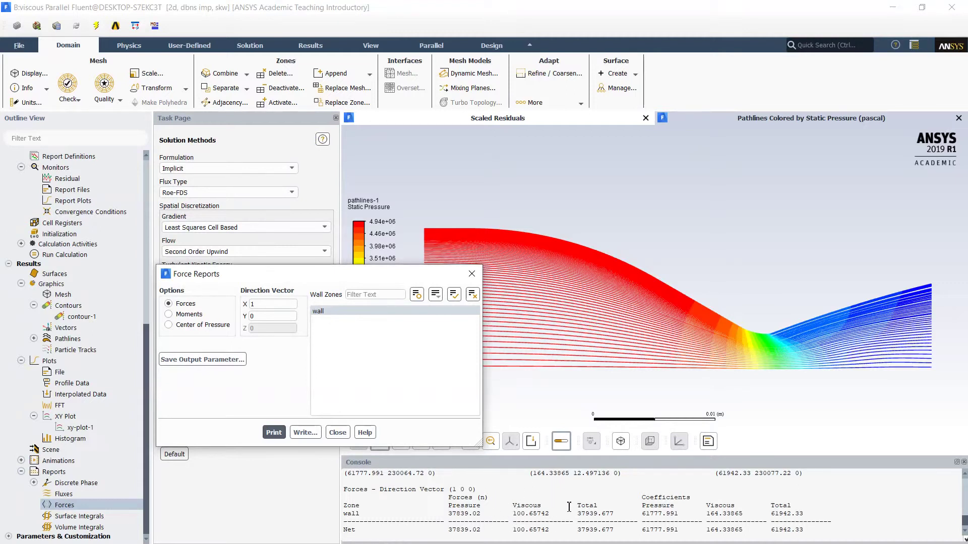
click(337, 433)
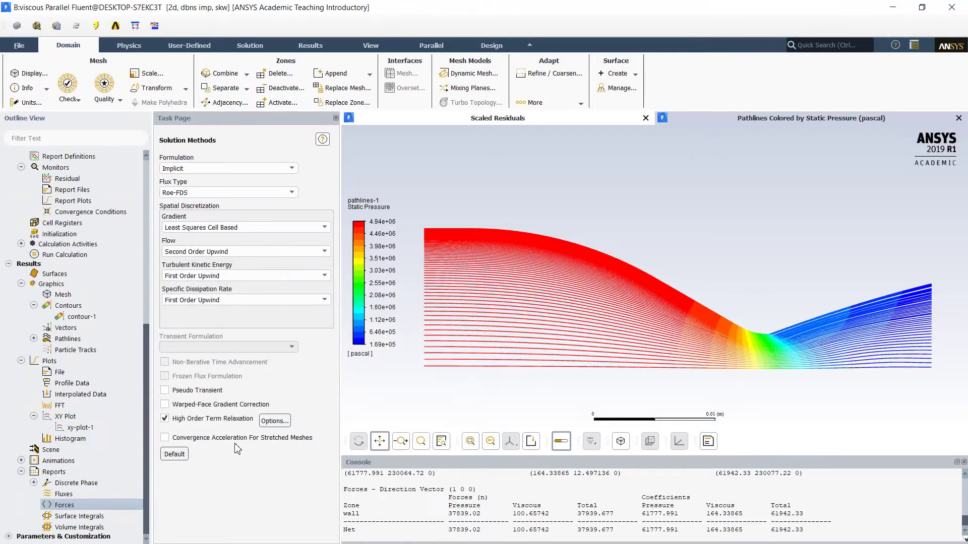
Step: Change contour-1 to Static Temperature on surface_body and display it
double_click(81, 317)
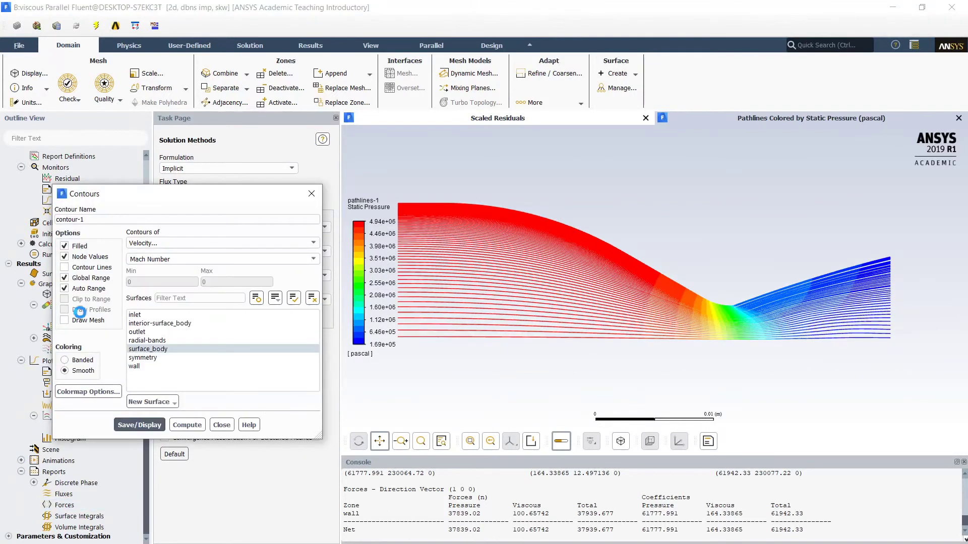
click(194, 243)
click(150, 277)
click(139, 424)
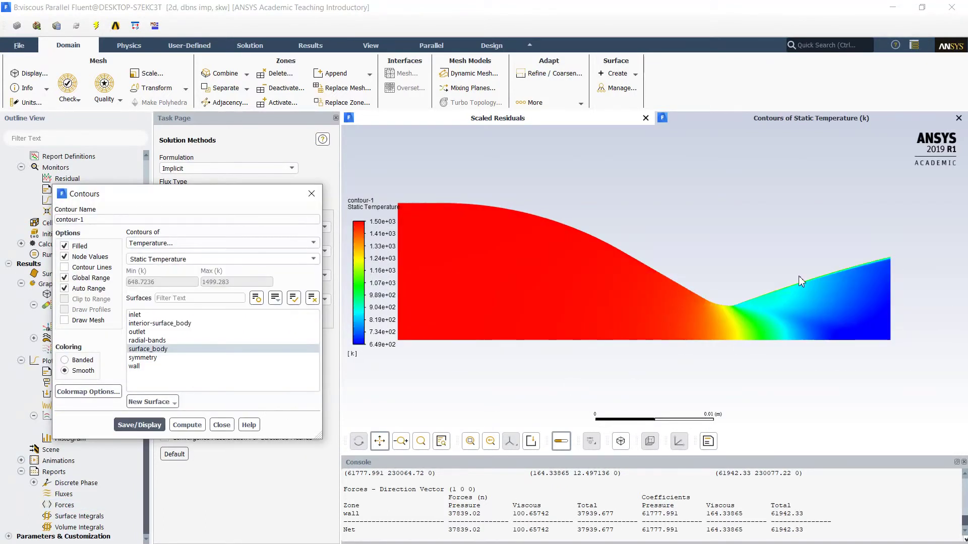
Step: Examine the static temperature distribution close to the wall in the diverging section and around the throat
scroll(798, 276, up, 2)
scroll(683, 319, up, 3)
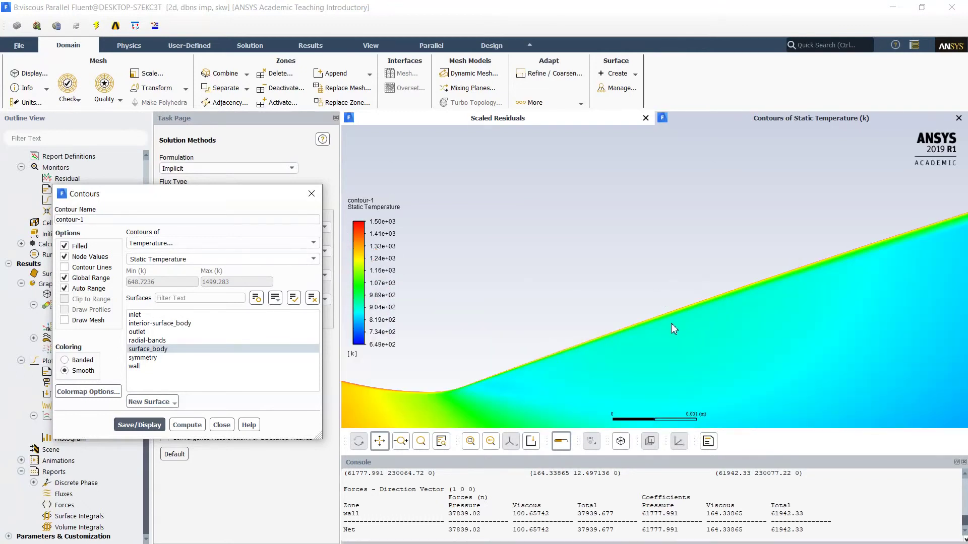
scroll(670, 322, up, 1)
scroll(671, 324, up, 3)
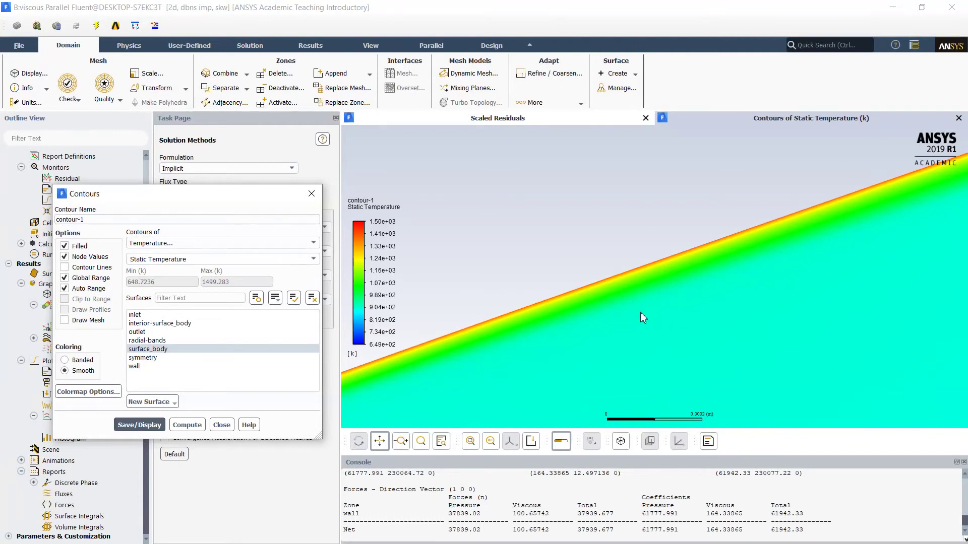
scroll(640, 313, down, 6)
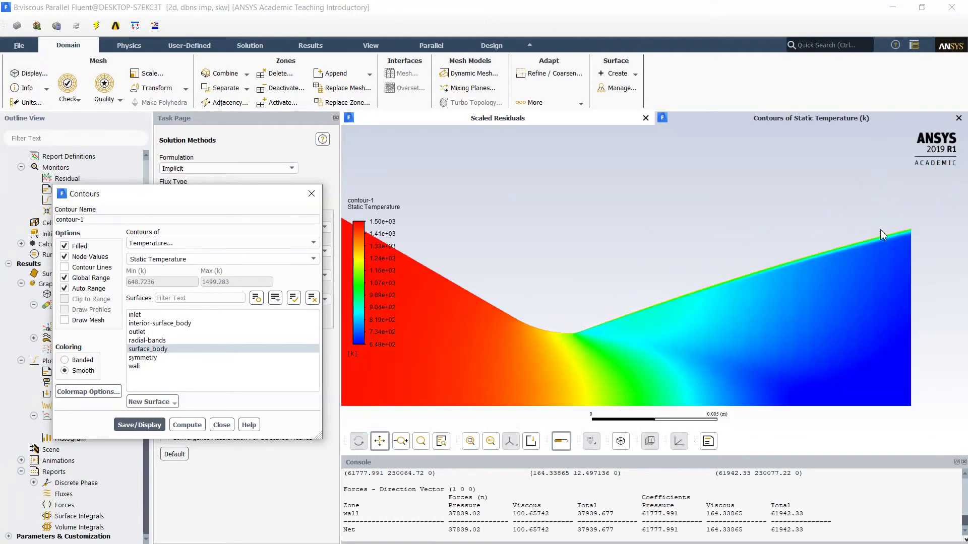
scroll(480, 308, up, 5)
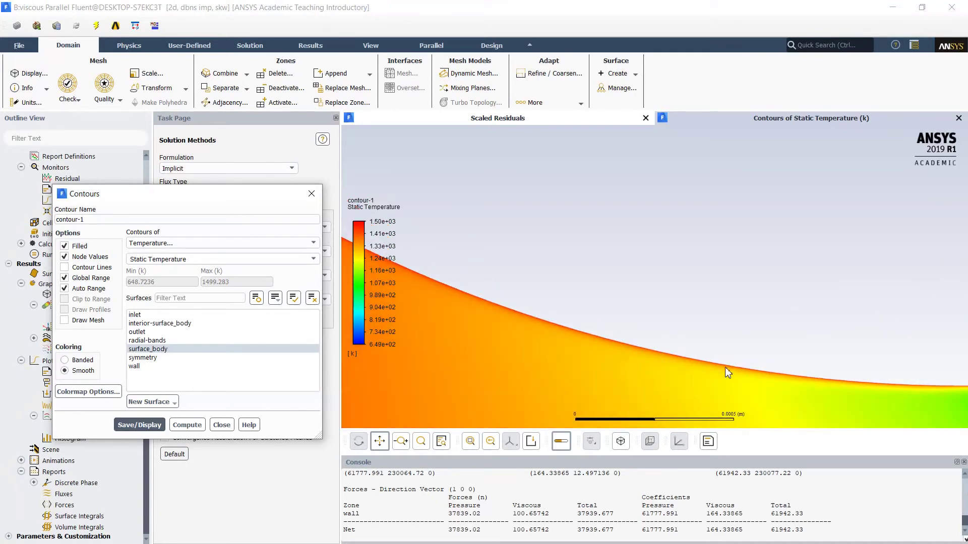
scroll(725, 368, down, 6)
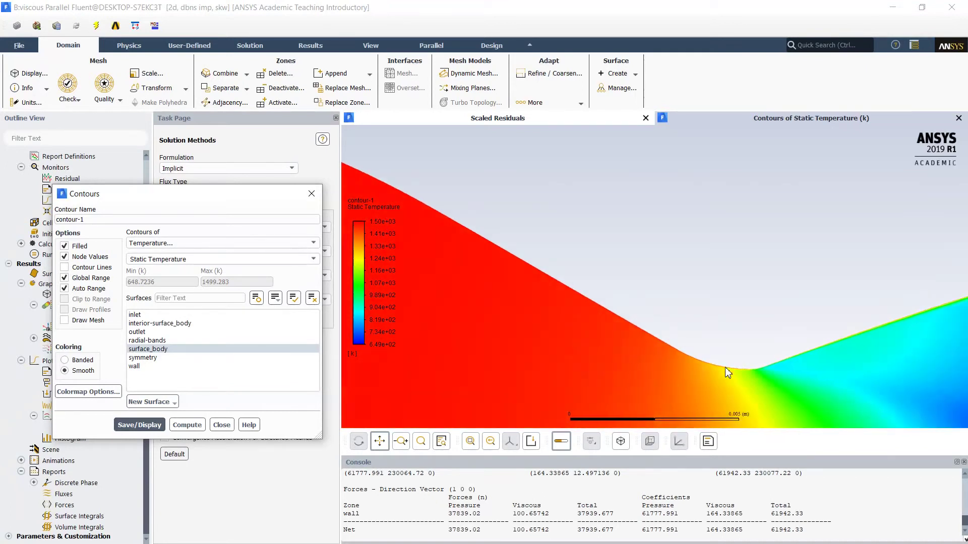
Step: Display the Mach Number contour-2, then change it to the Turbulence variable Wall Yplus on the wall surface and redisplay it
click(139, 425)
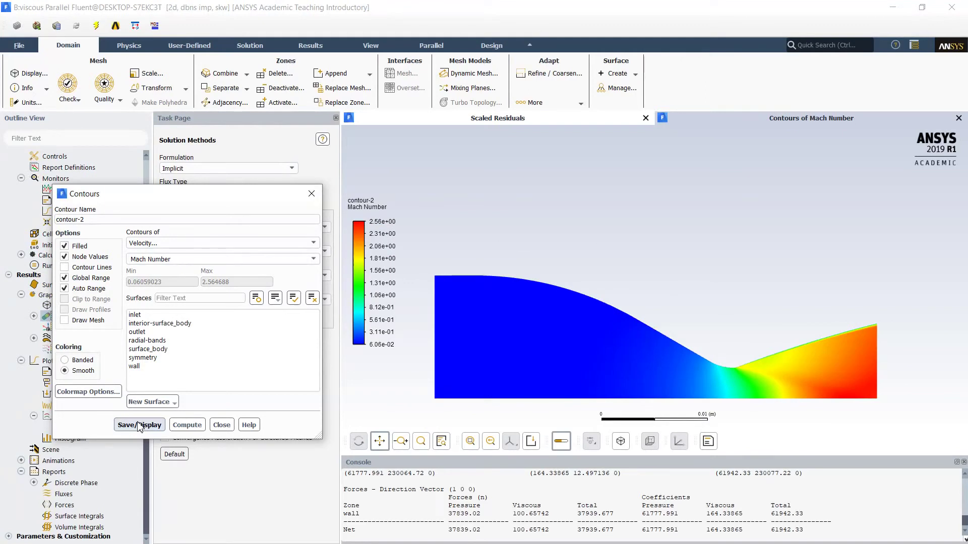
click(232, 243)
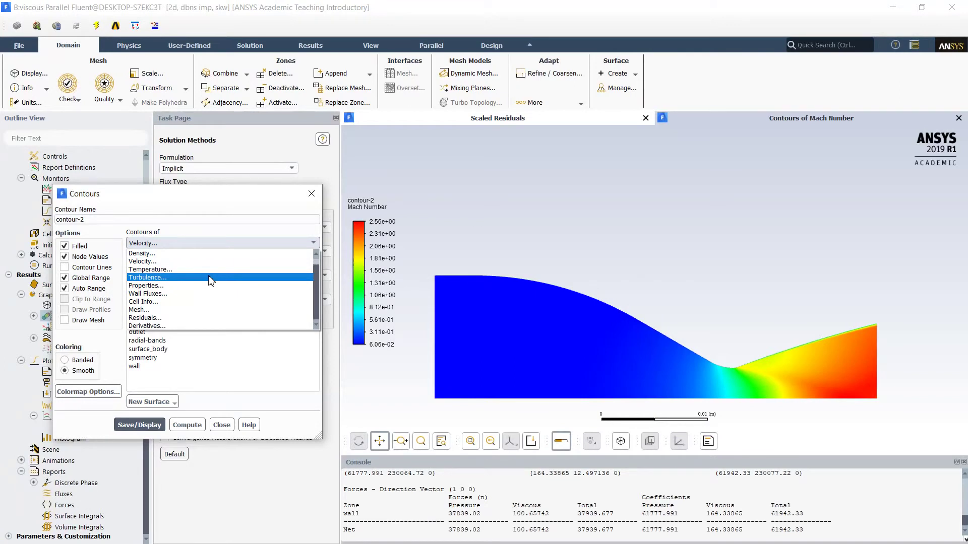
click(211, 278)
click(216, 259)
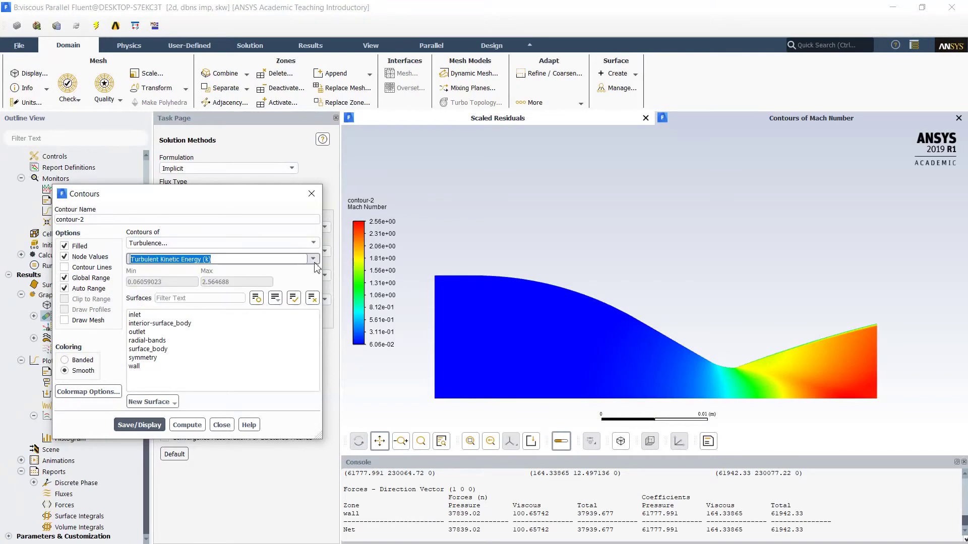
click(161, 326)
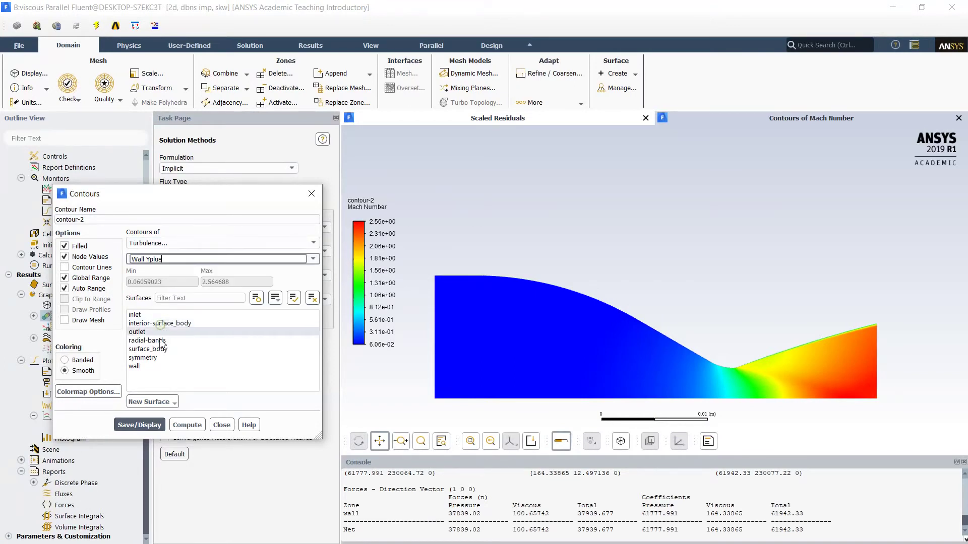
click(138, 367)
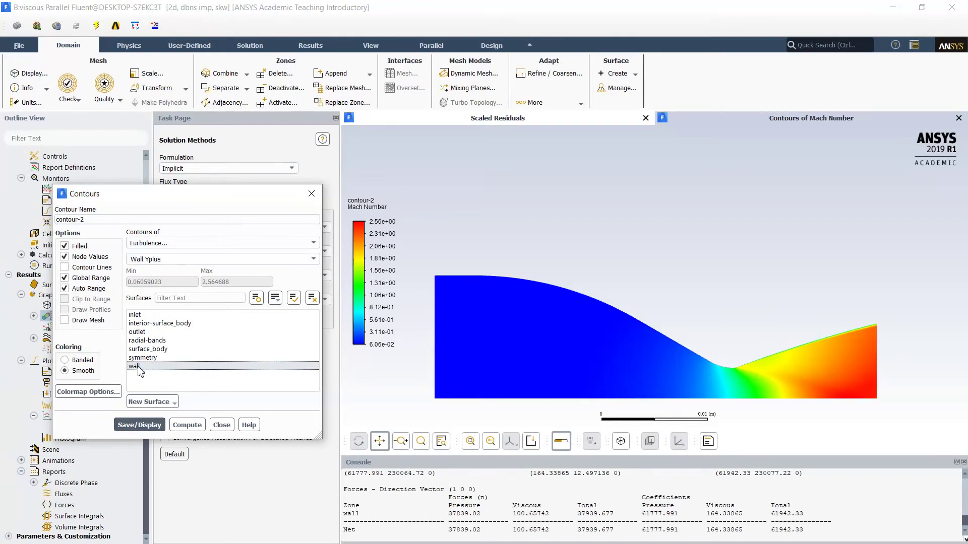
click(139, 425)
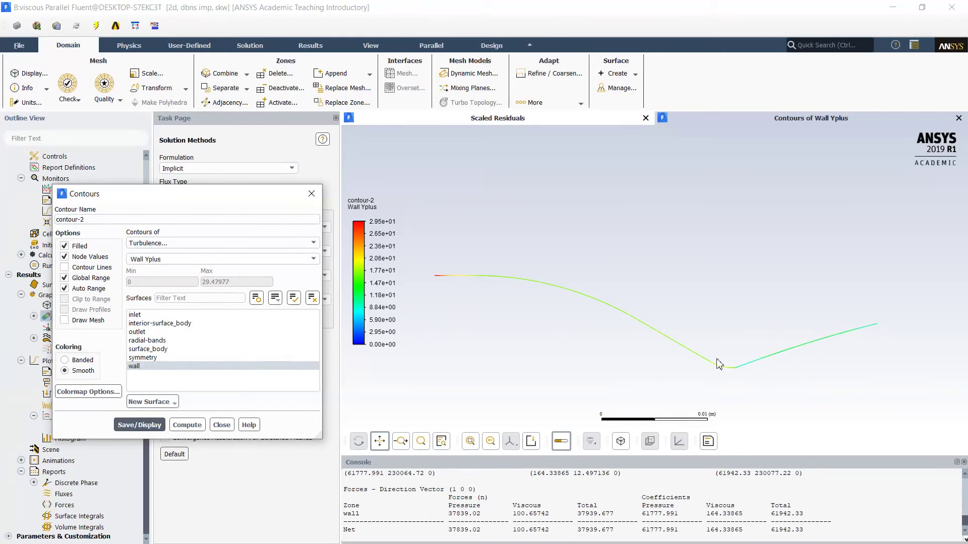
Step: Set the display line width to 3, apply it and redisplay the Wall Yplus contour
click(378, 48)
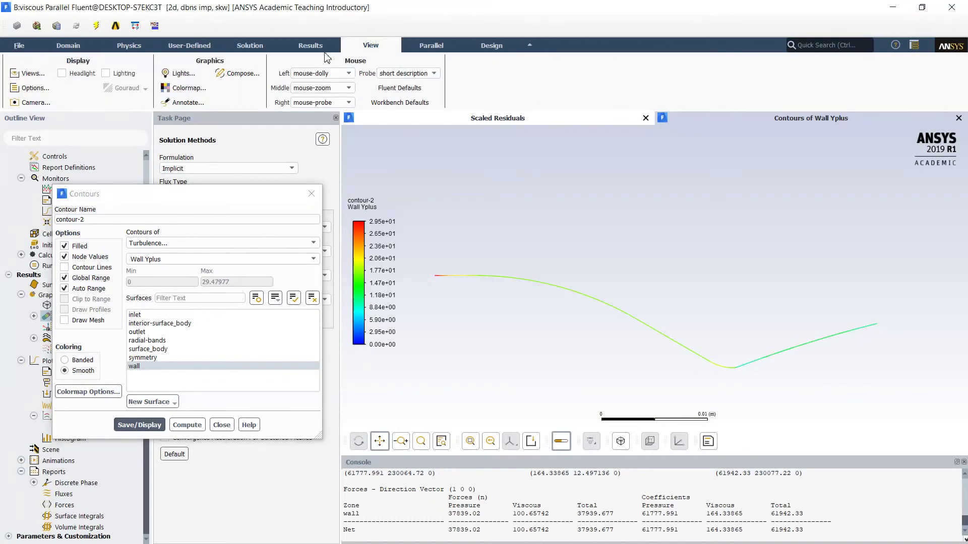
click(36, 88)
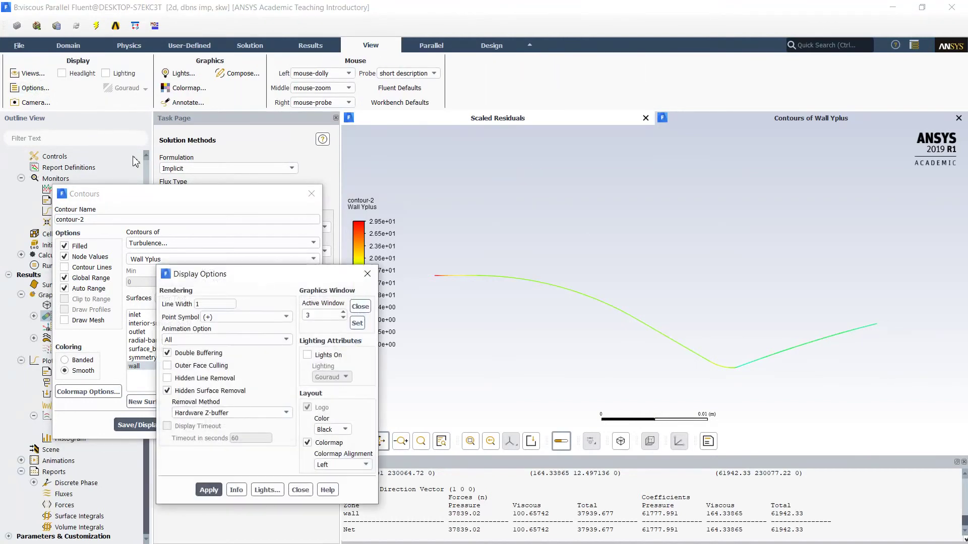
double_click(209, 300)
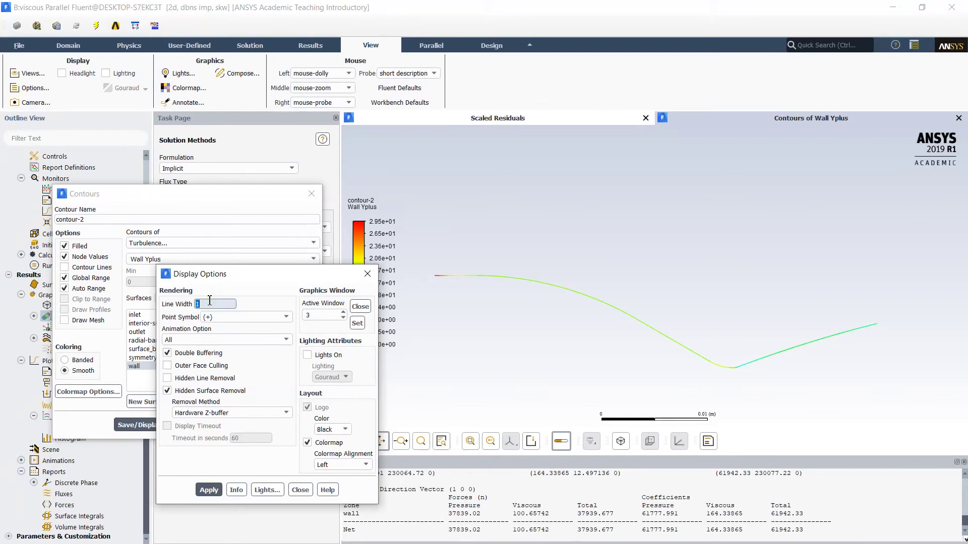
text(3)
click(209, 490)
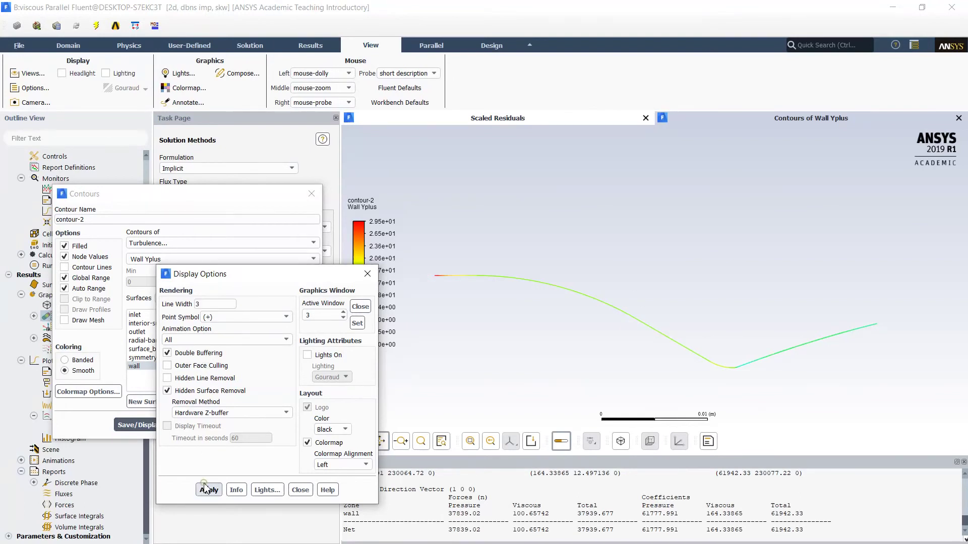
click(300, 490)
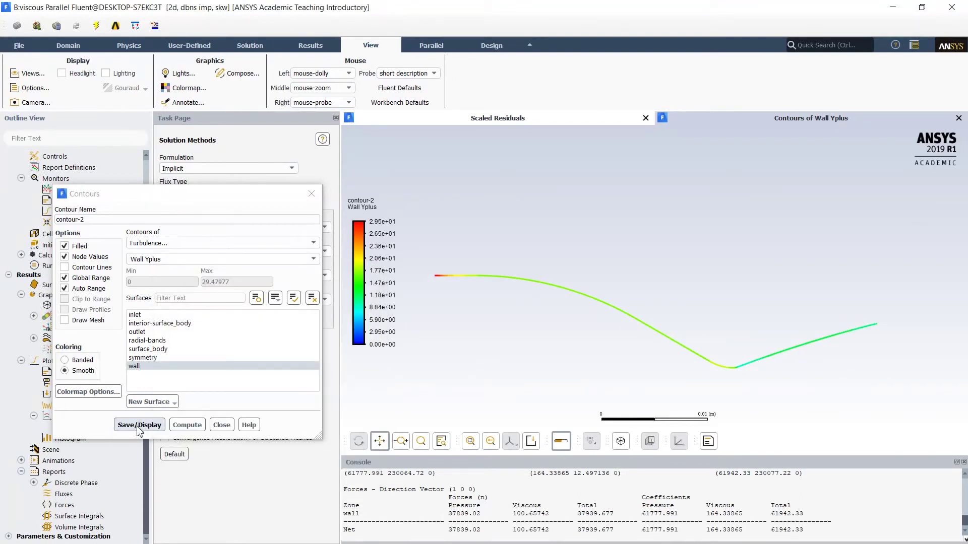
click(138, 425)
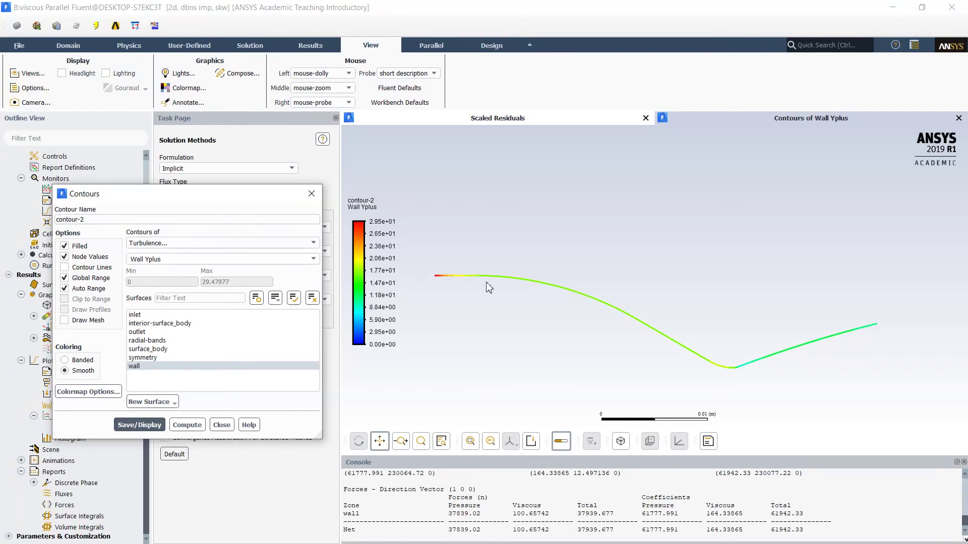
Step: Change contour-2 to Velocity Magnitude with no surface selected, display it and close the contour settings
click(257, 243)
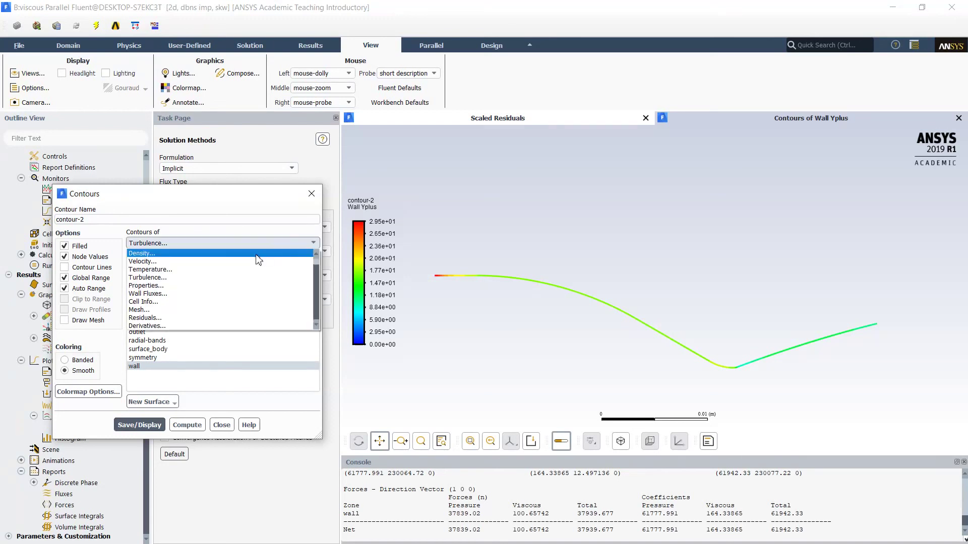
click(256, 261)
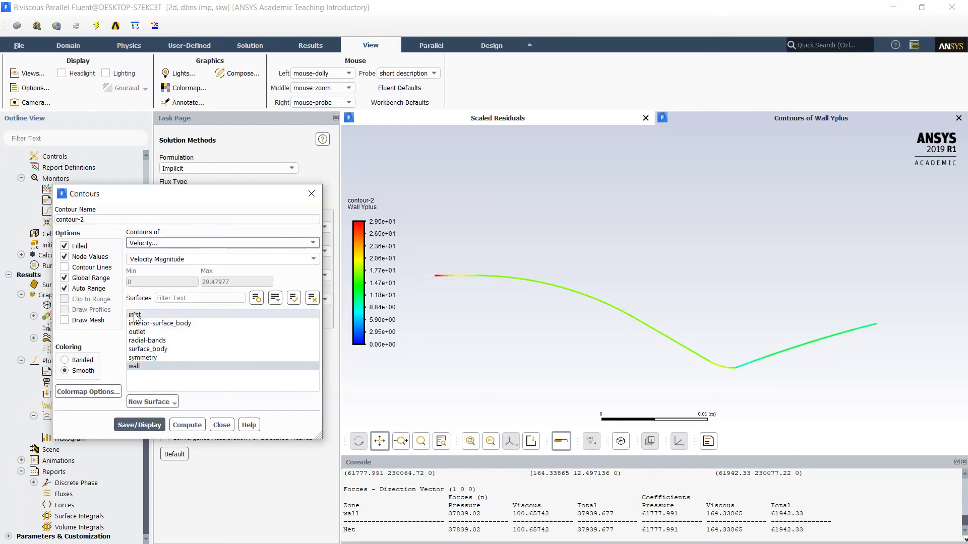
click(139, 425)
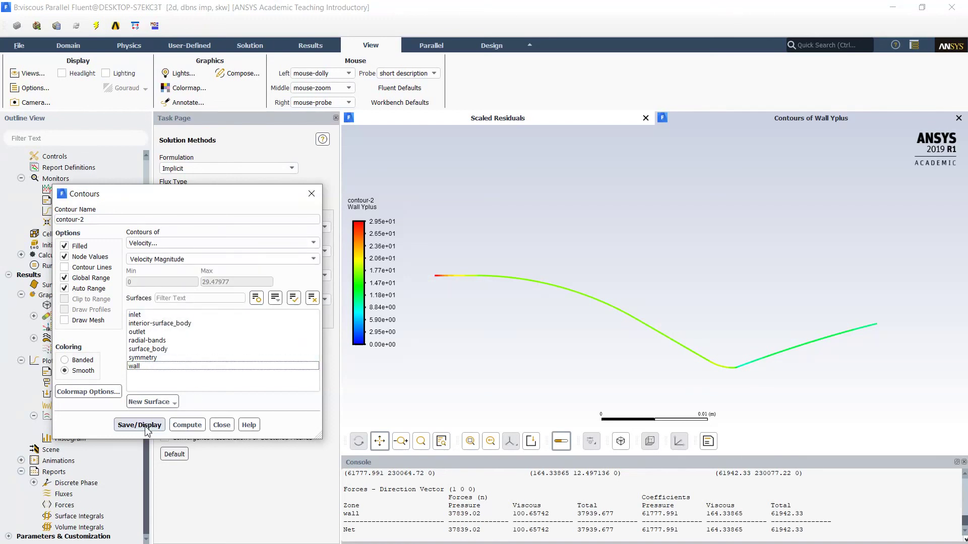
click(229, 423)
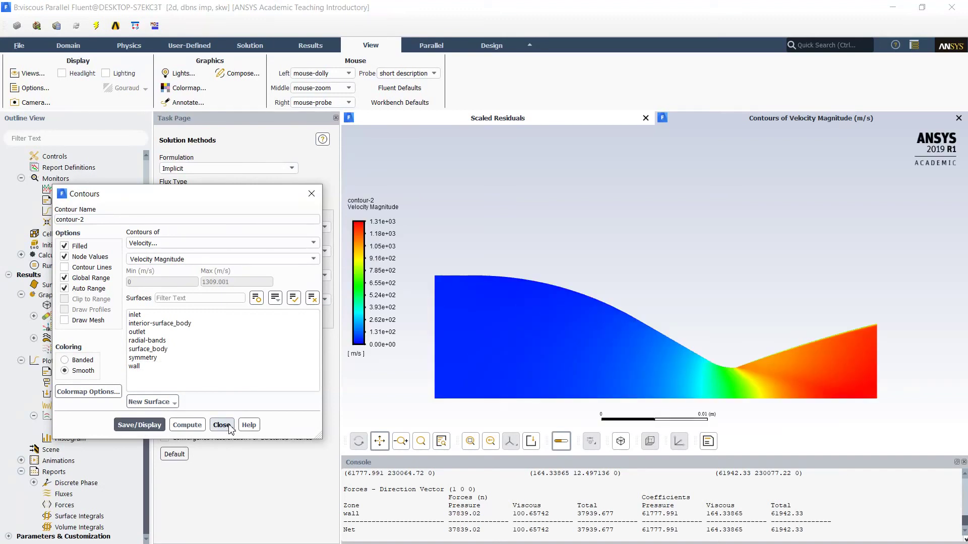